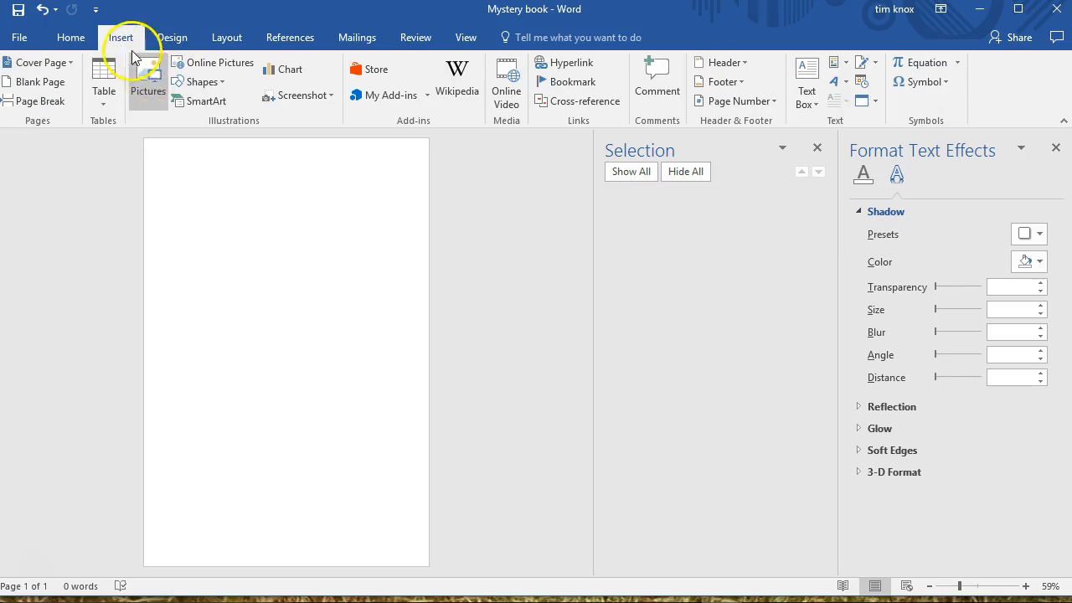
Insert the portrait picture of the man onto the blank page and rename its object to "man"
click(149, 77)
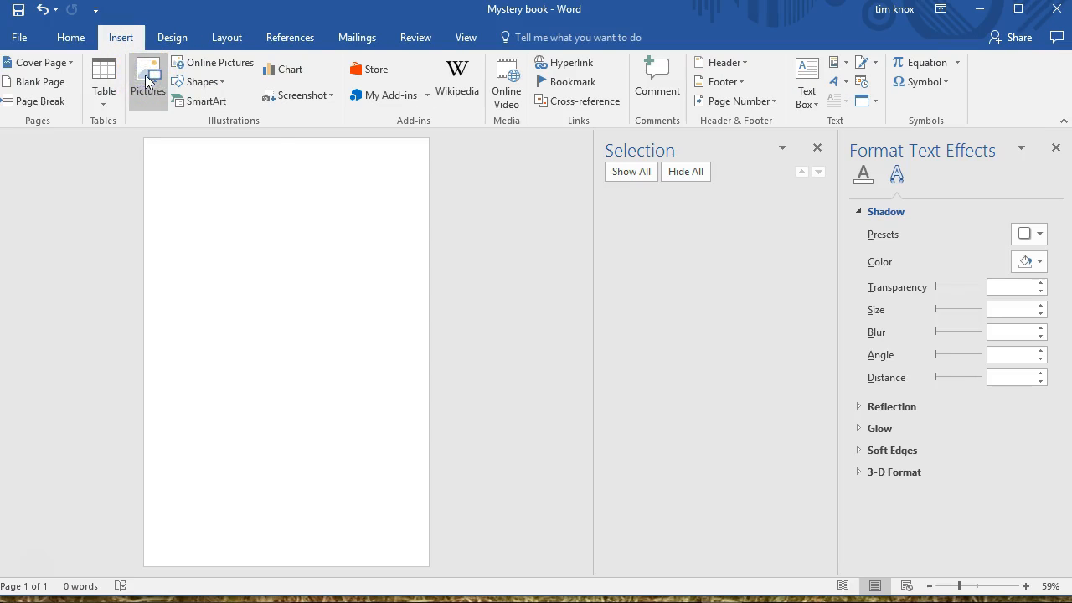
click(418, 370)
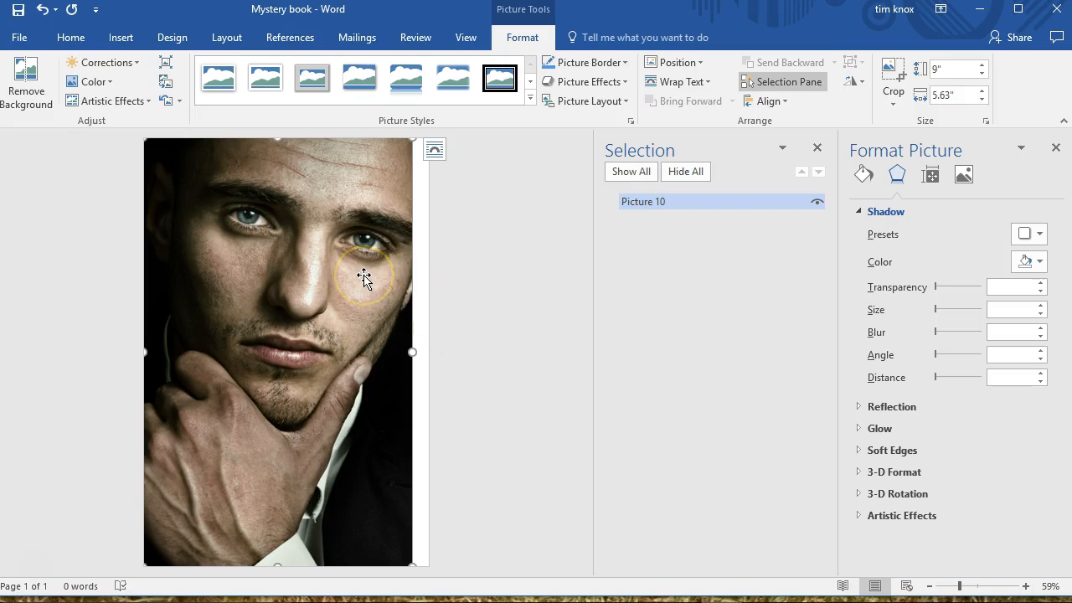
click(671, 204)
drag(677, 204, 613, 207)
text(man)
key(Return)
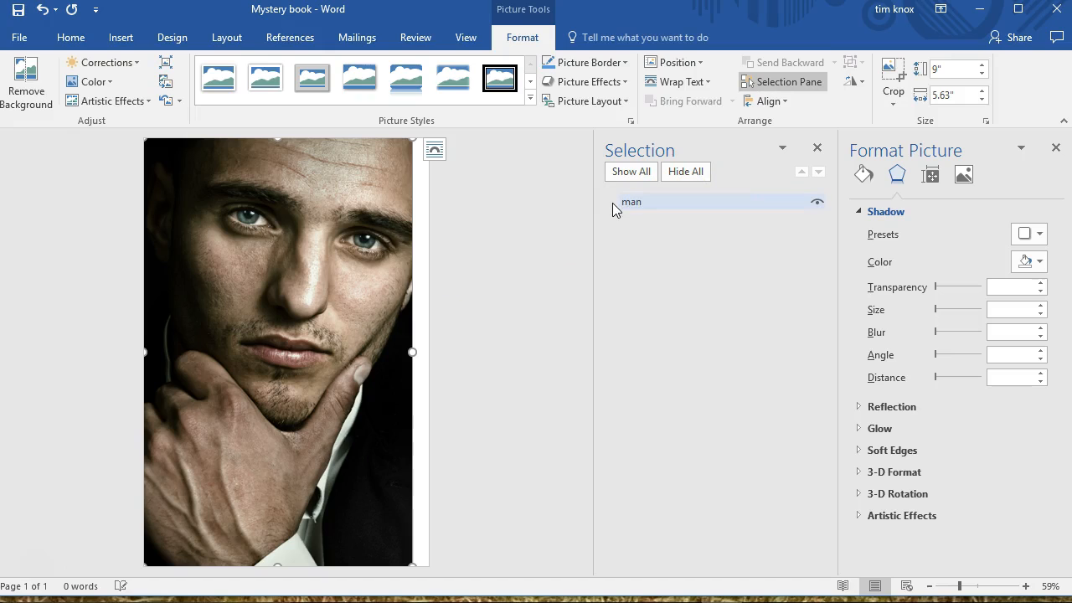
Set the portrait picture's text wrapping to Behind Text
click(403, 218)
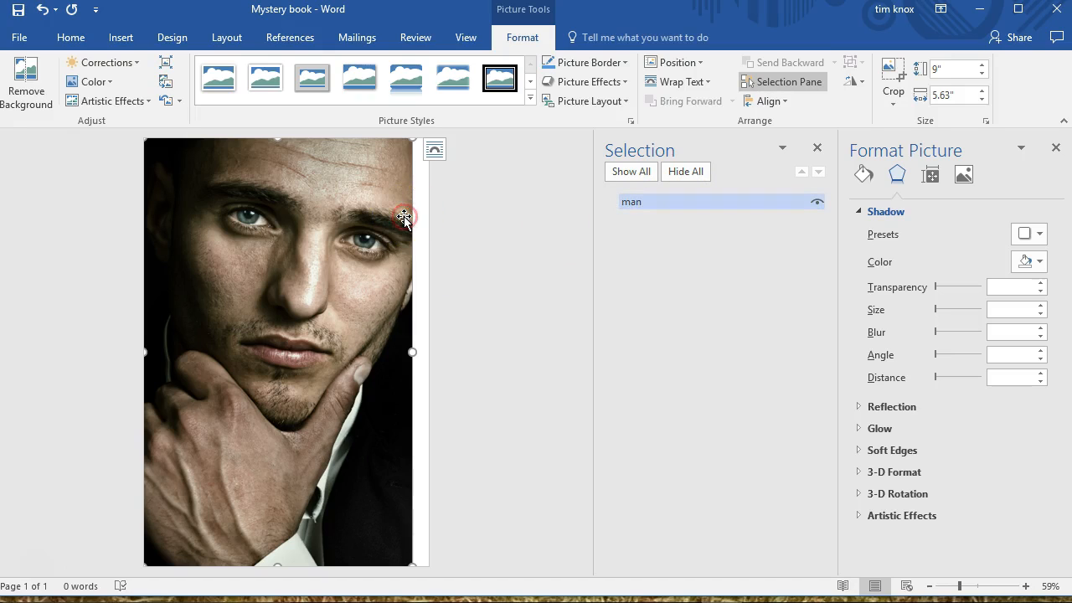
right_click(404, 218)
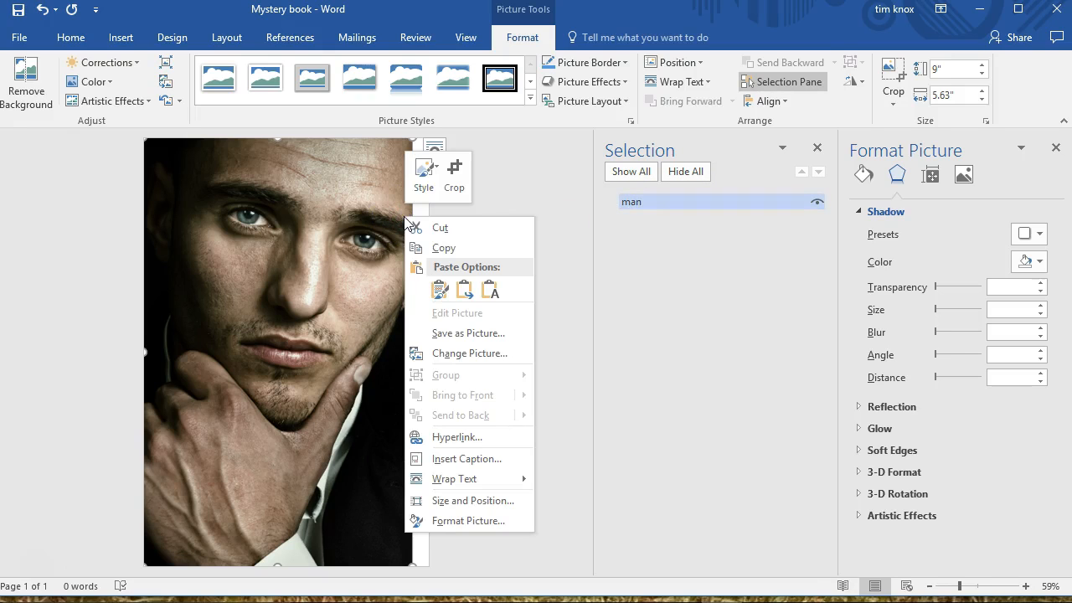
mouse_move(478, 480)
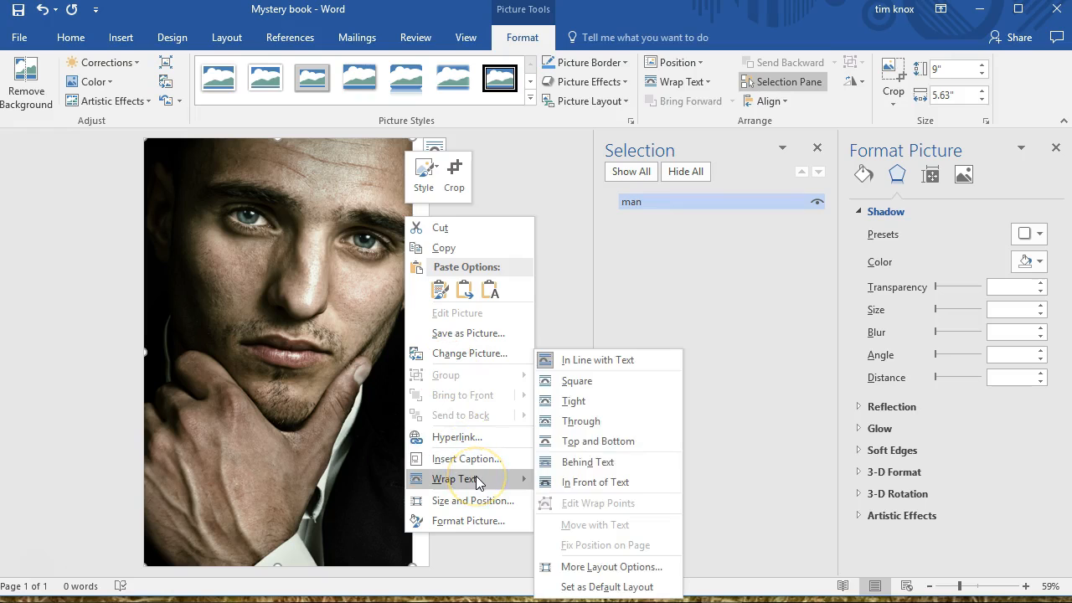
click(592, 465)
Enlarge the portrait picture to about 9.66" by 6.04" so it covers the whole page
mouse_move(270, 352)
mouse_down()
mouse_move(290, 354)
mouse_move(269, 363)
mouse_move(249, 350)
mouse_move(270, 349)
mouse_up()
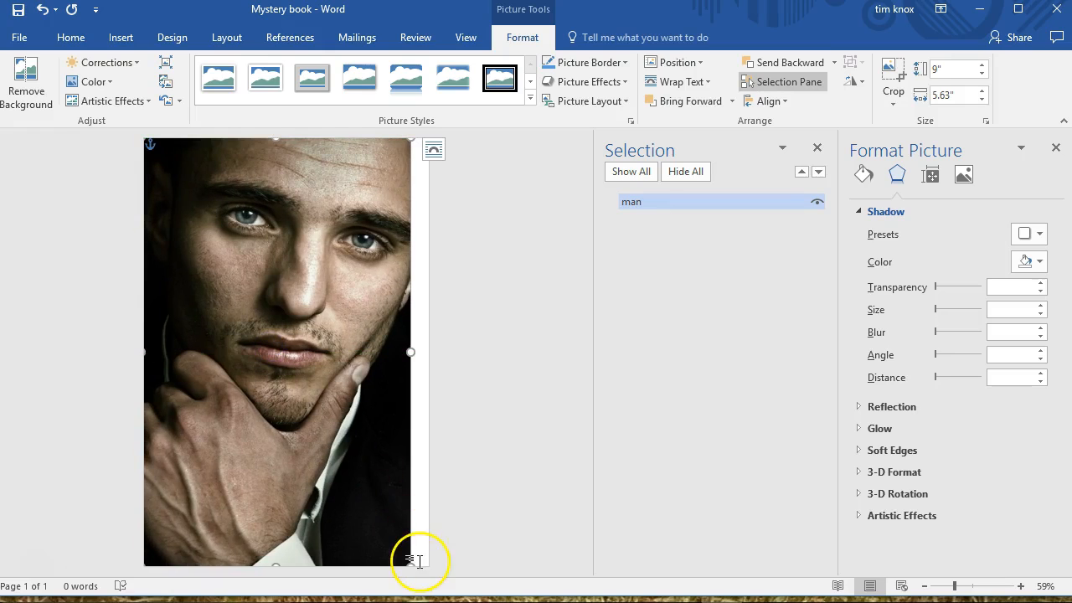
drag(411, 564, 443, 572)
click(318, 363)
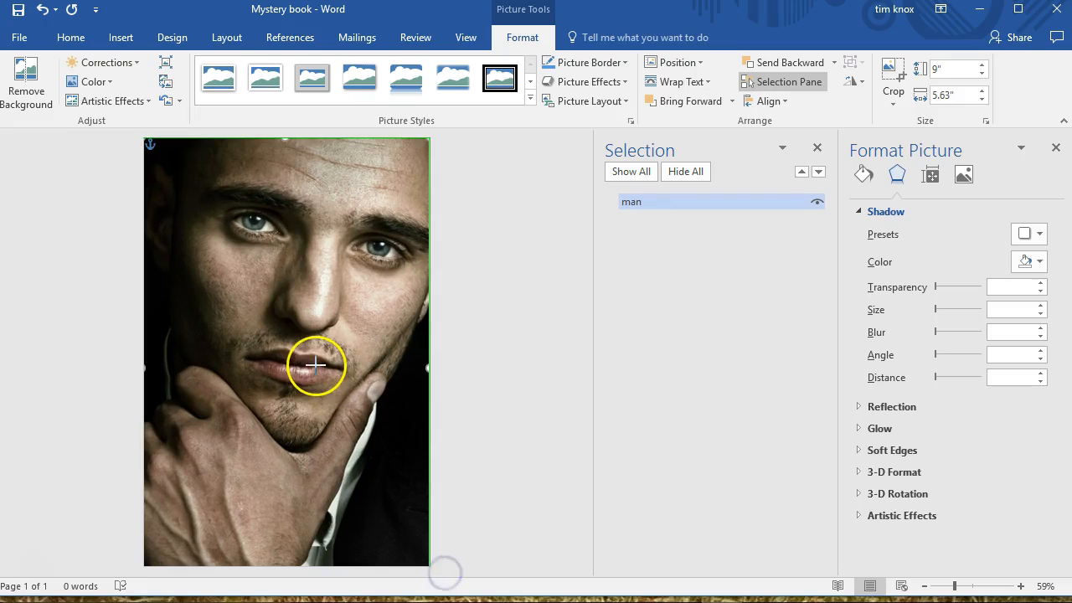
click(423, 340)
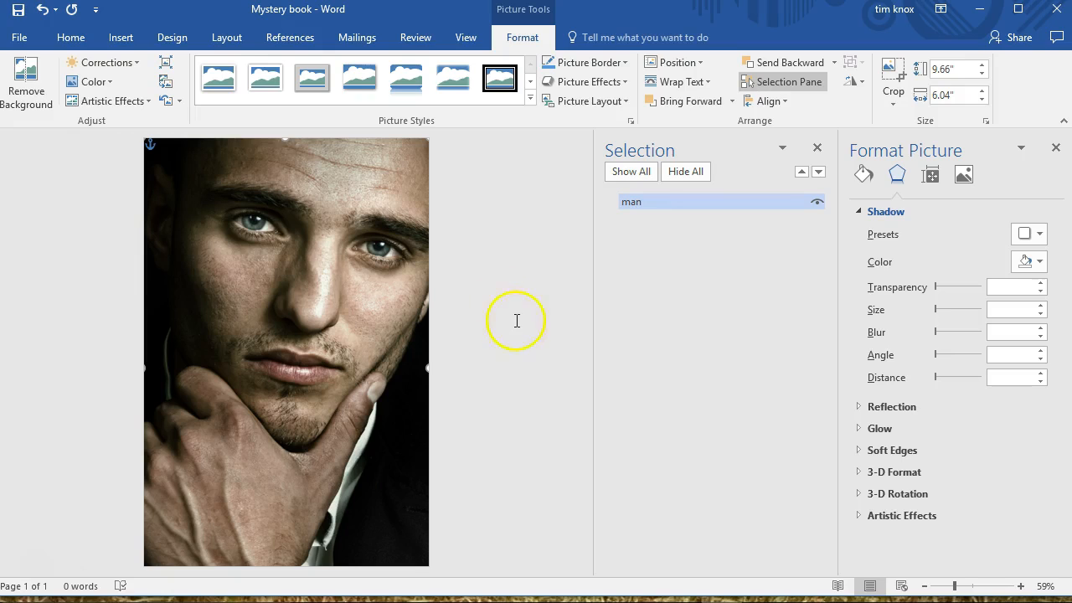
Draw a text box about 1.39" by 5.65" across the top of the cover and enter the author's name in capitals
click(120, 37)
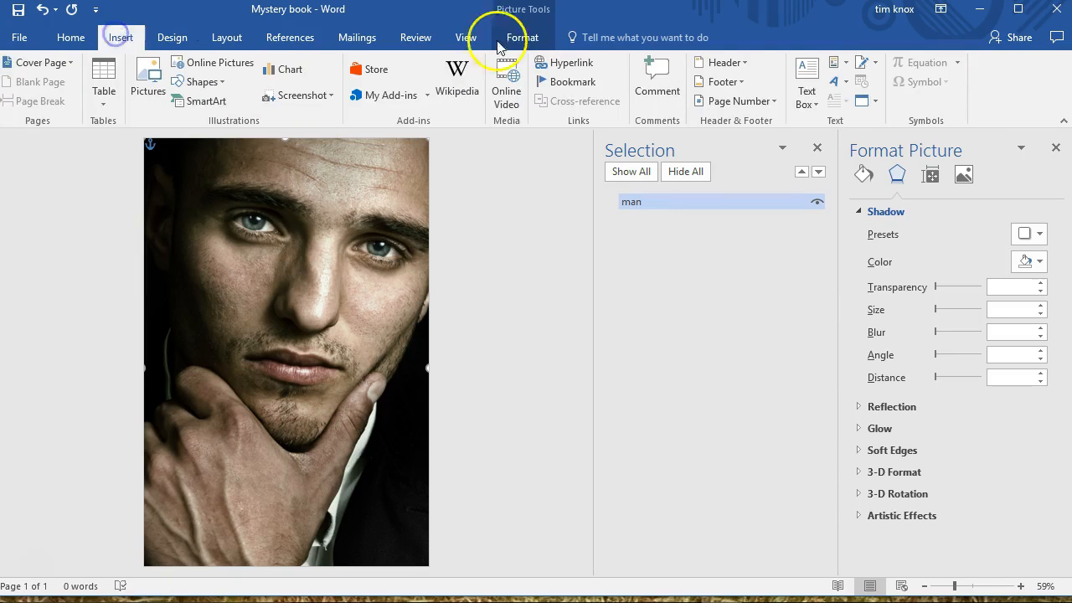
click(810, 91)
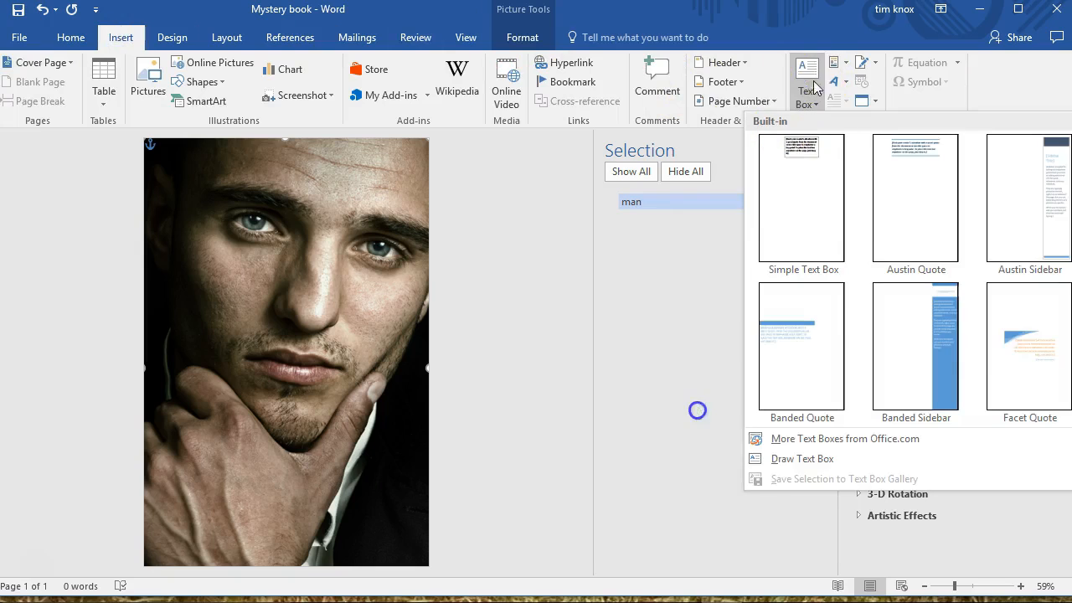
click(766, 459)
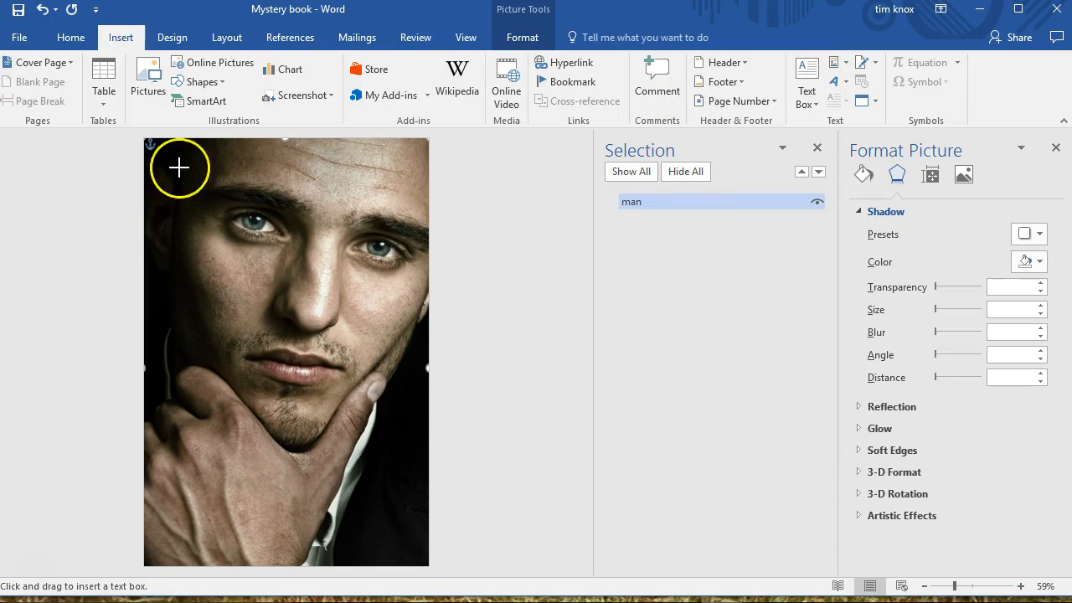
mouse_move(147, 144)
mouse_down()
mouse_move(333, 176)
mouse_move(425, 210)
mouse_up()
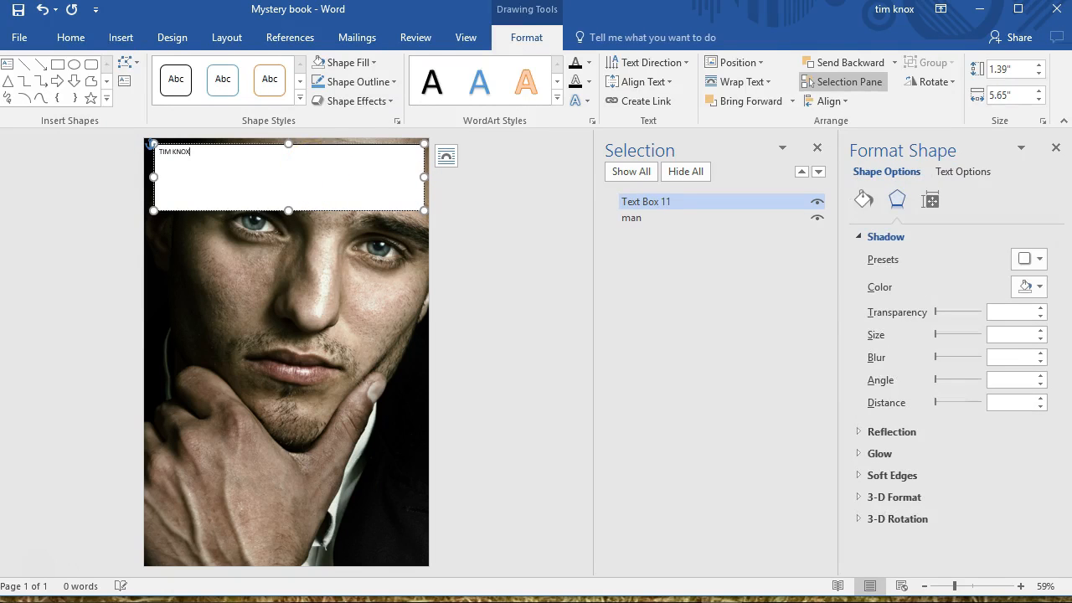
Set the whole author name to size 72 and centre it in the text box
key(ctrl+a)
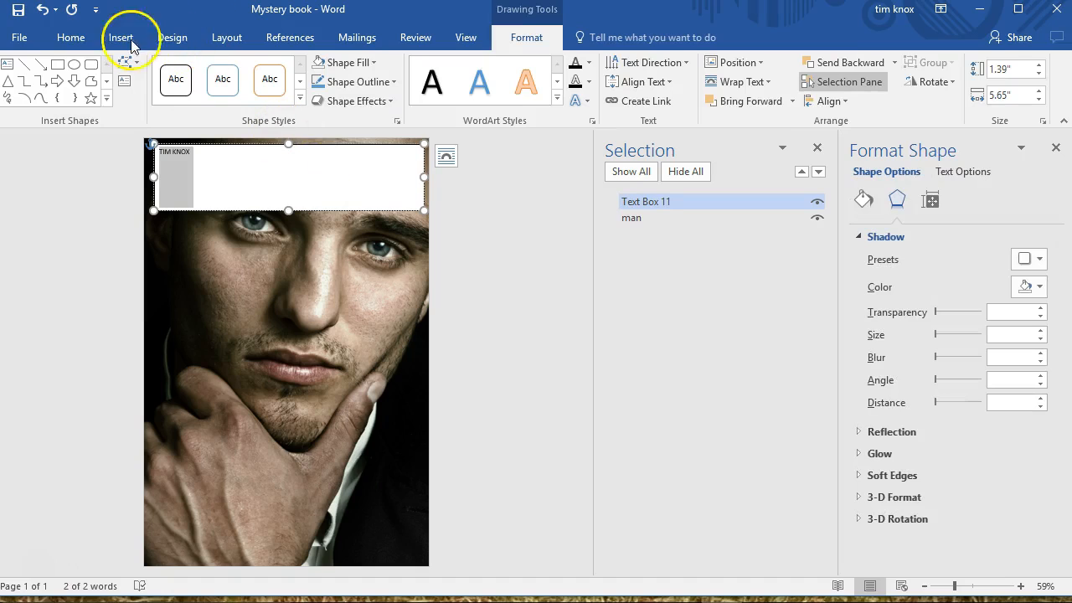
click(64, 38)
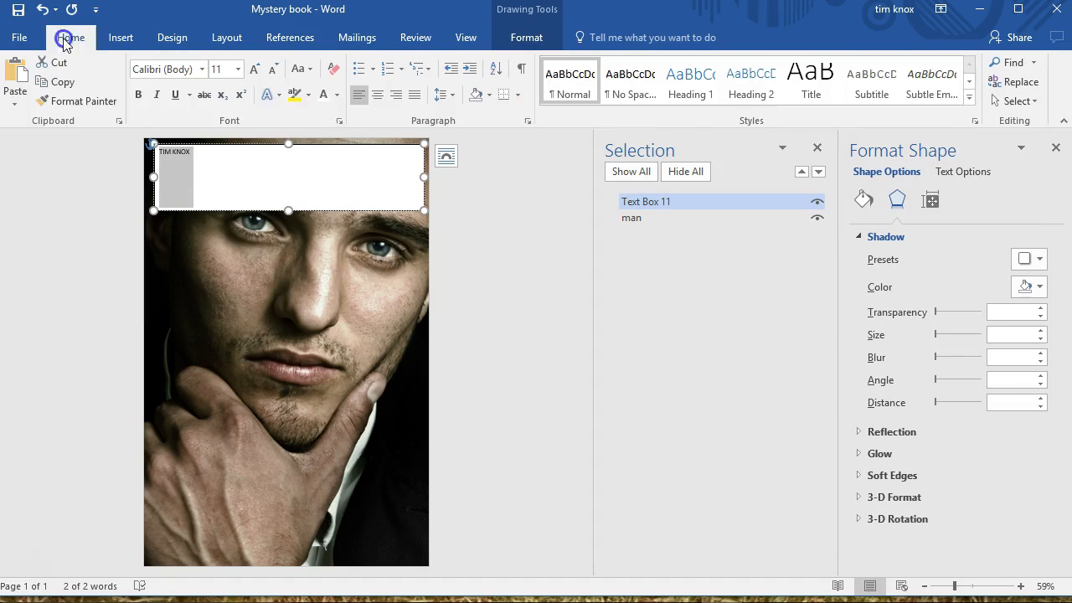
click(239, 74)
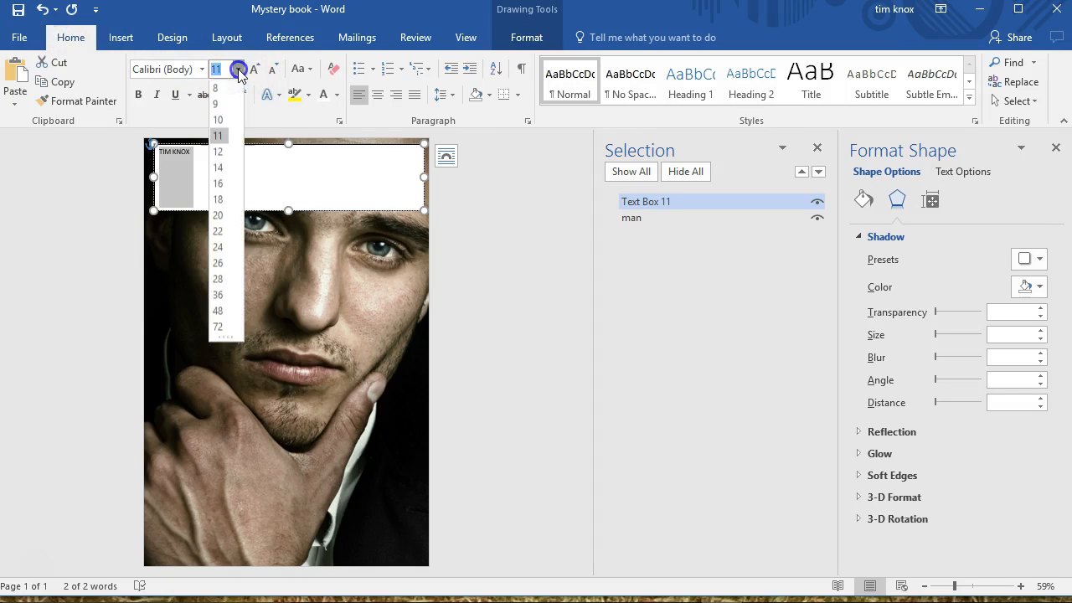
click(218, 328)
click(377, 97)
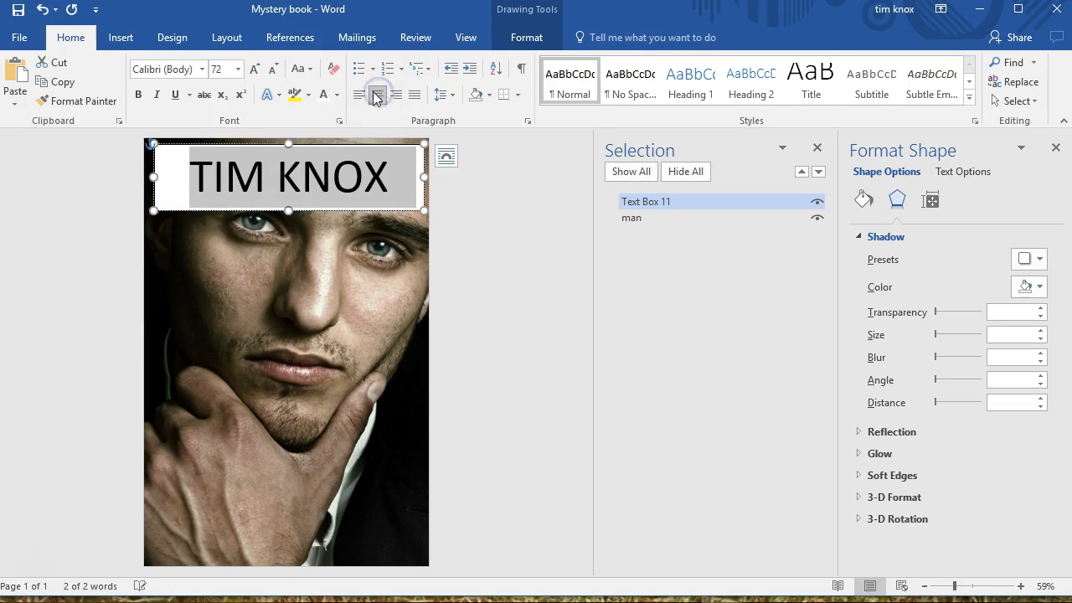
Change the author name's font to Copperplate Gothic Bold at size 48
click(203, 71)
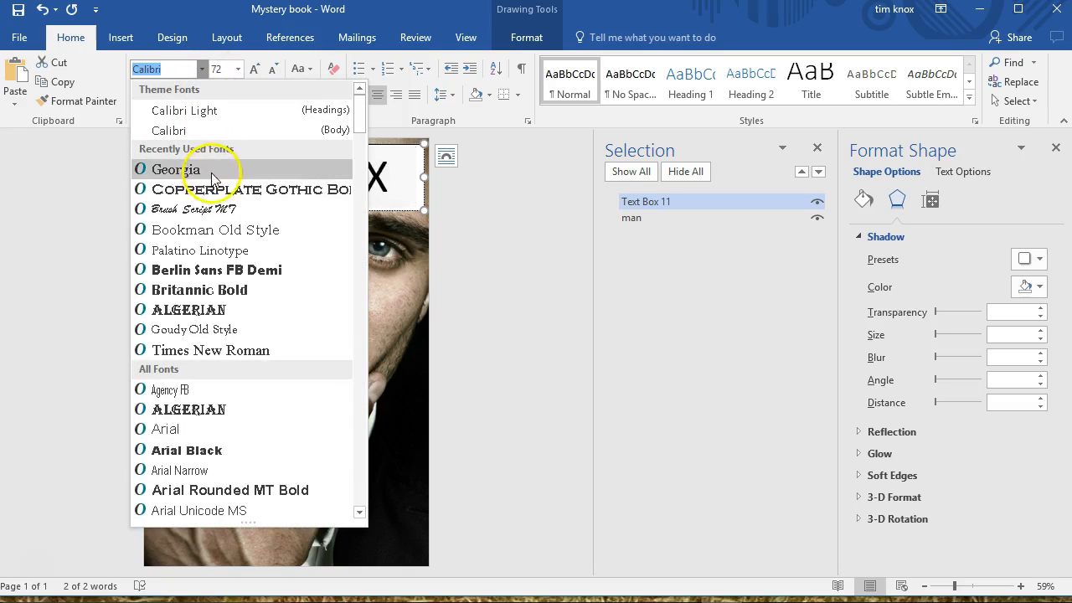
click(212, 189)
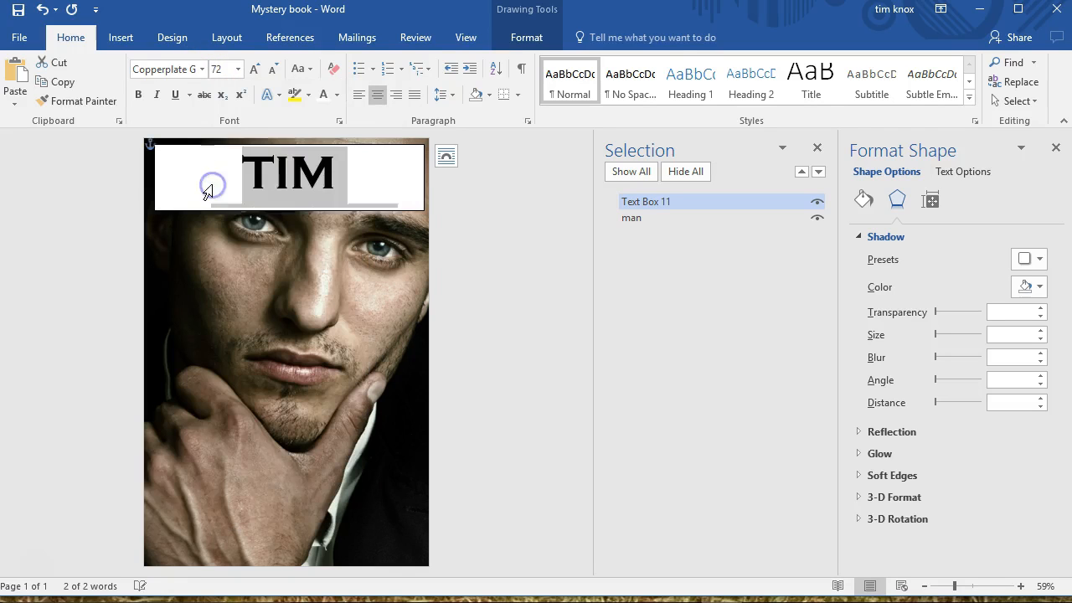
click(237, 70)
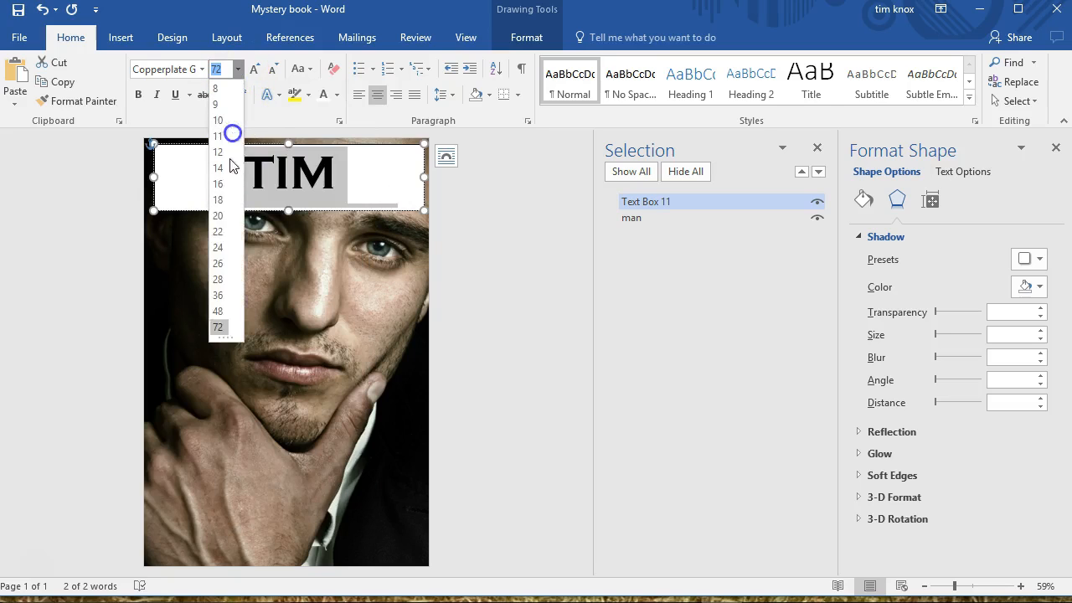
click(219, 312)
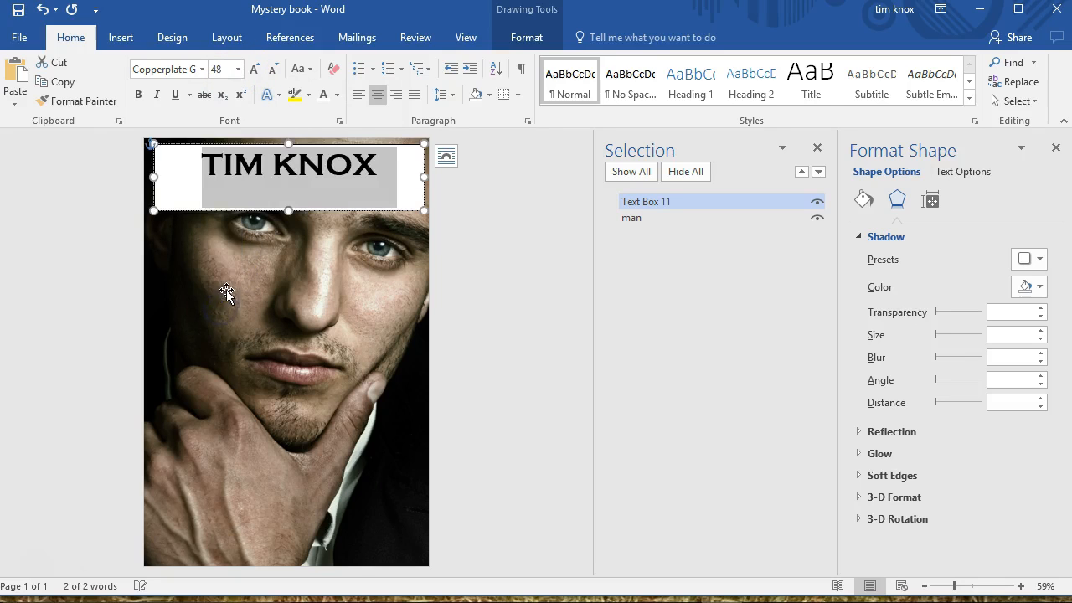
Change the author name's font to Georgia and make it bold
click(204, 72)
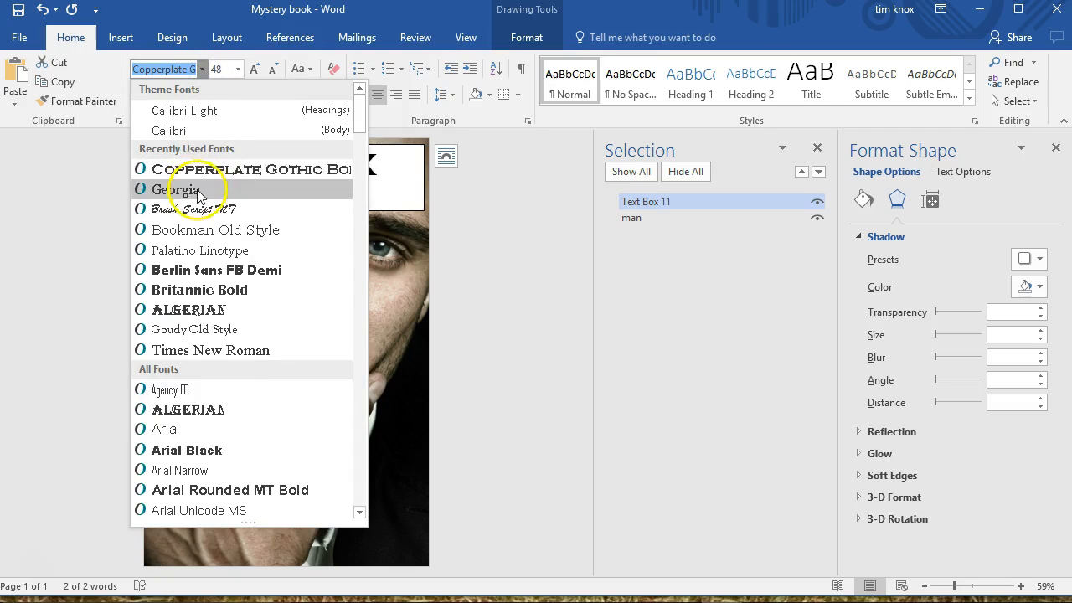
key(Escape)
click(140, 94)
Try the author name at size 72, widen its text box to about 5.77", and set the size to 48
click(237, 72)
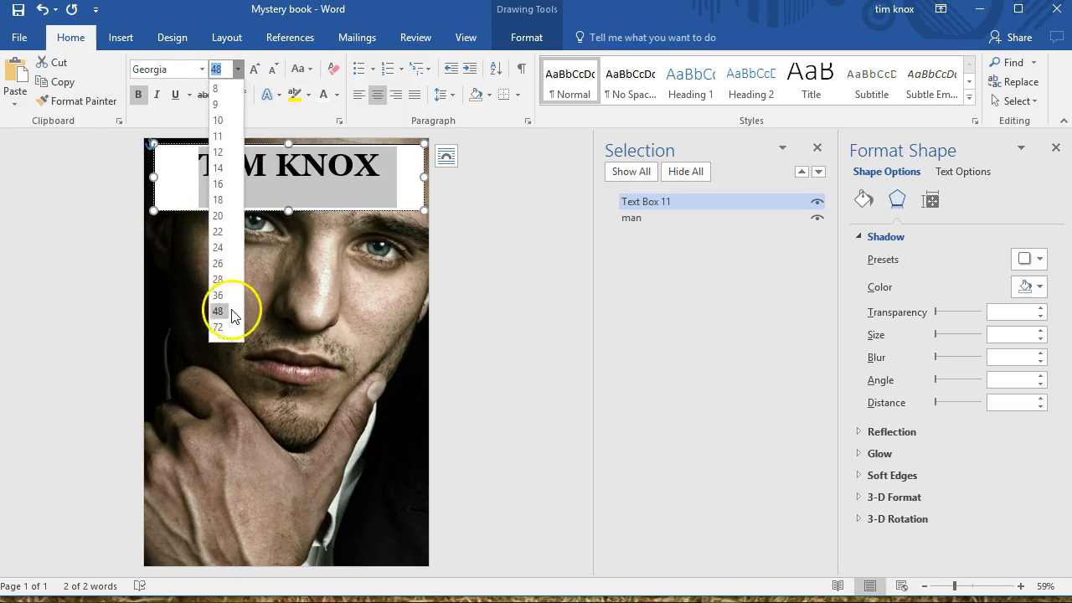
click(226, 327)
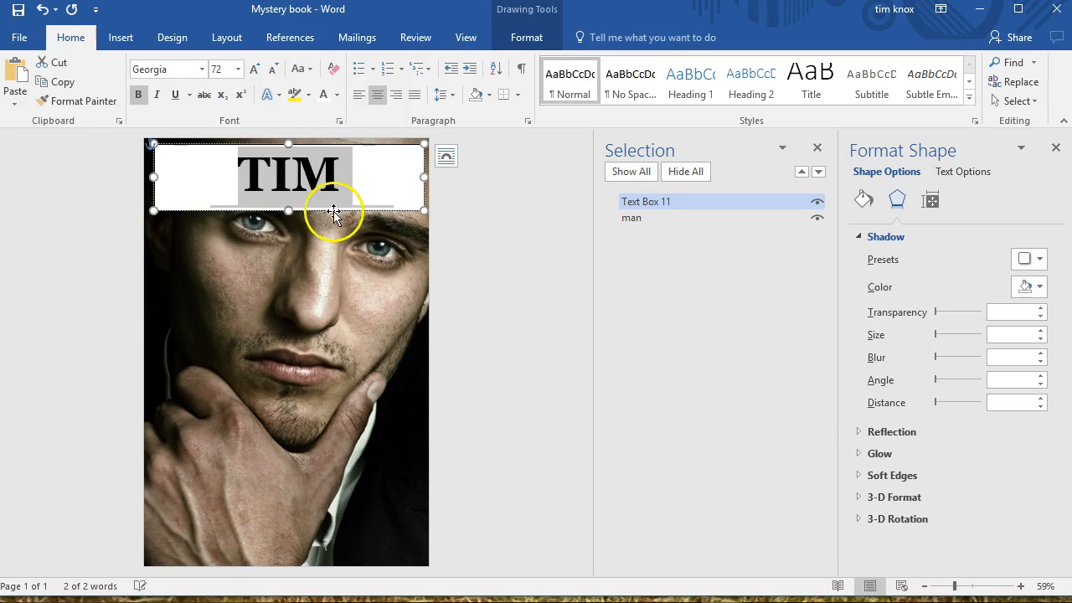
drag(426, 175, 431, 175)
click(238, 70)
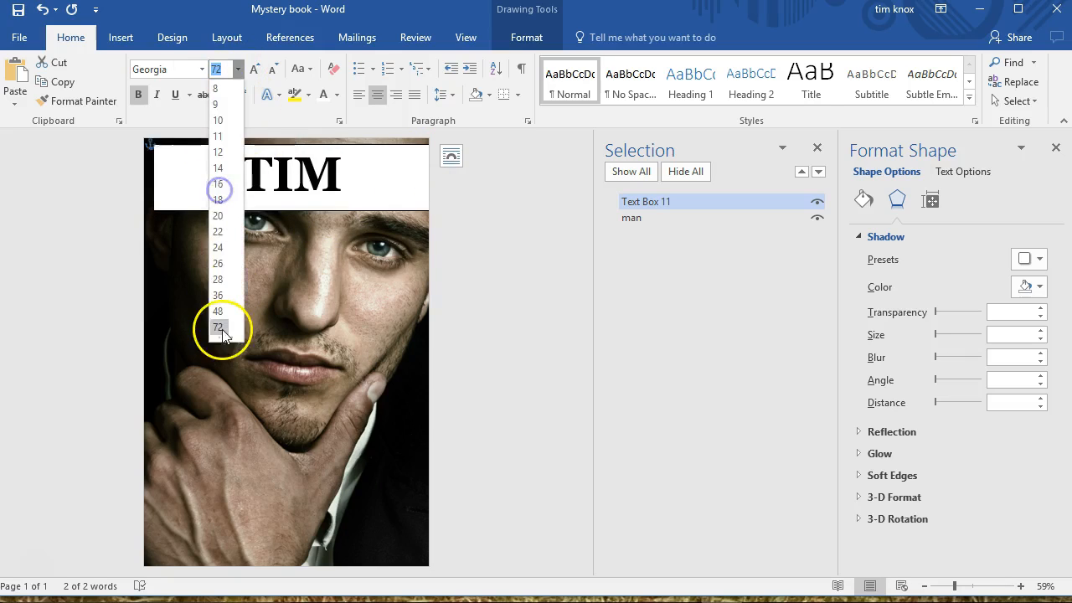
click(218, 314)
Rename the author name's text box object to "AUTHOR"
click(301, 209)
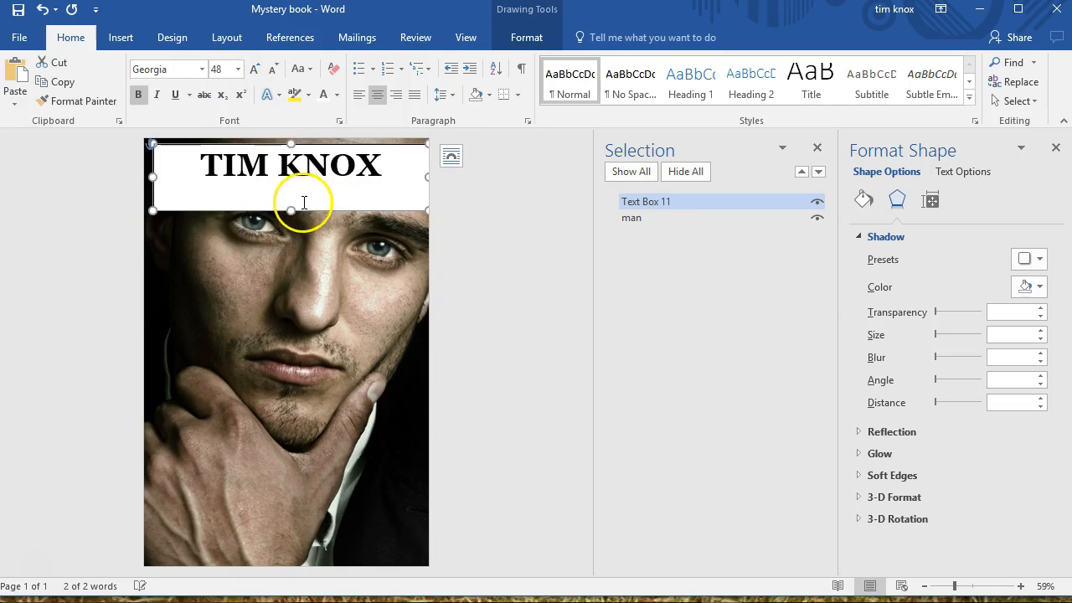
click(673, 202)
drag(673, 202, 627, 203)
text(AUTHOR)
key(Return)
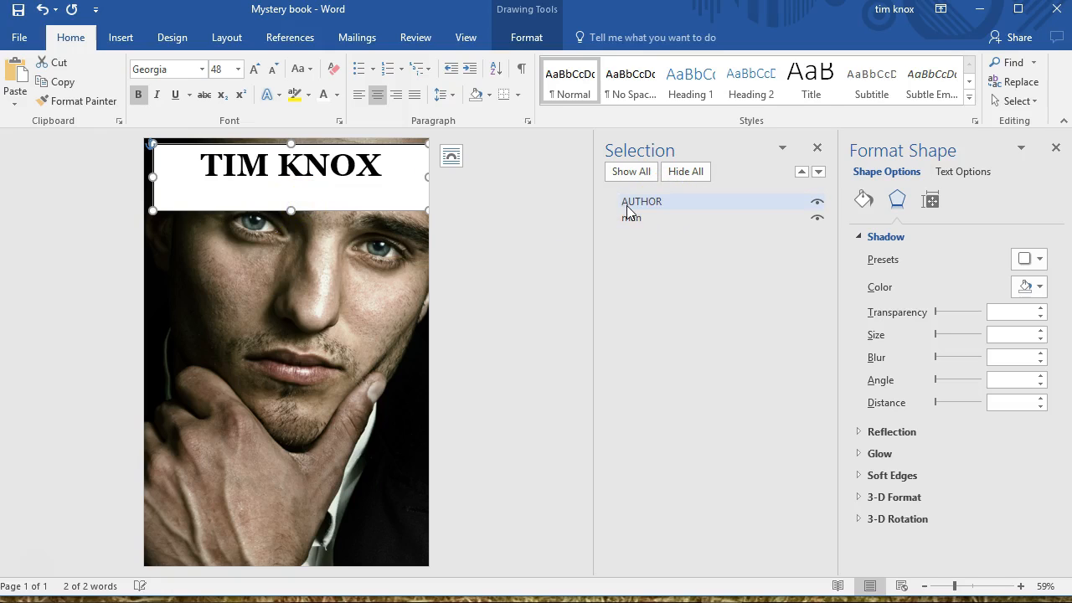
Set the author text box's text wrapping to Behind Text
click(403, 211)
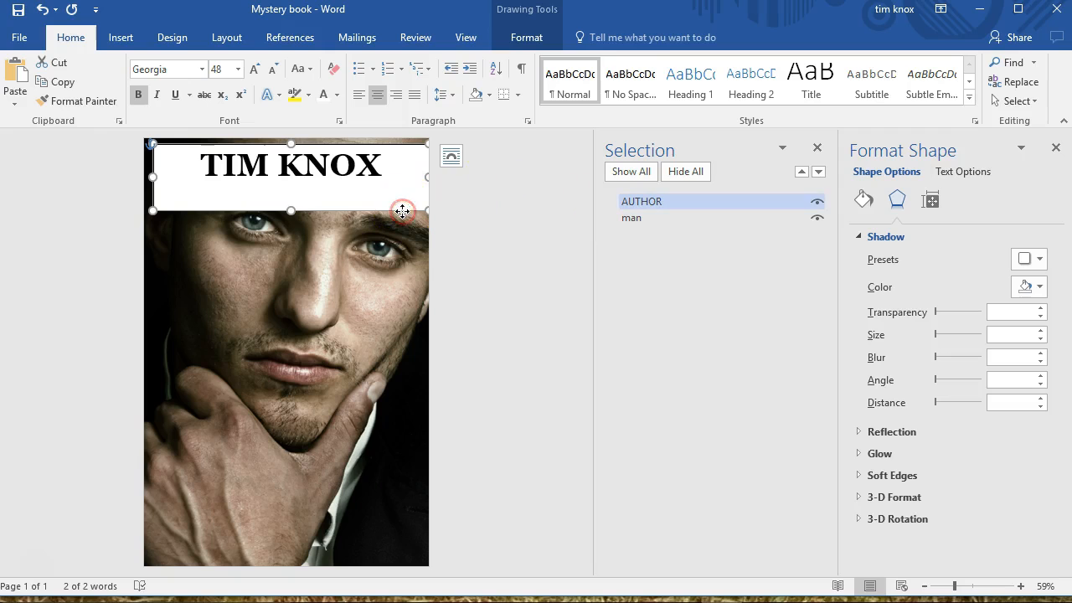
right_click(403, 211)
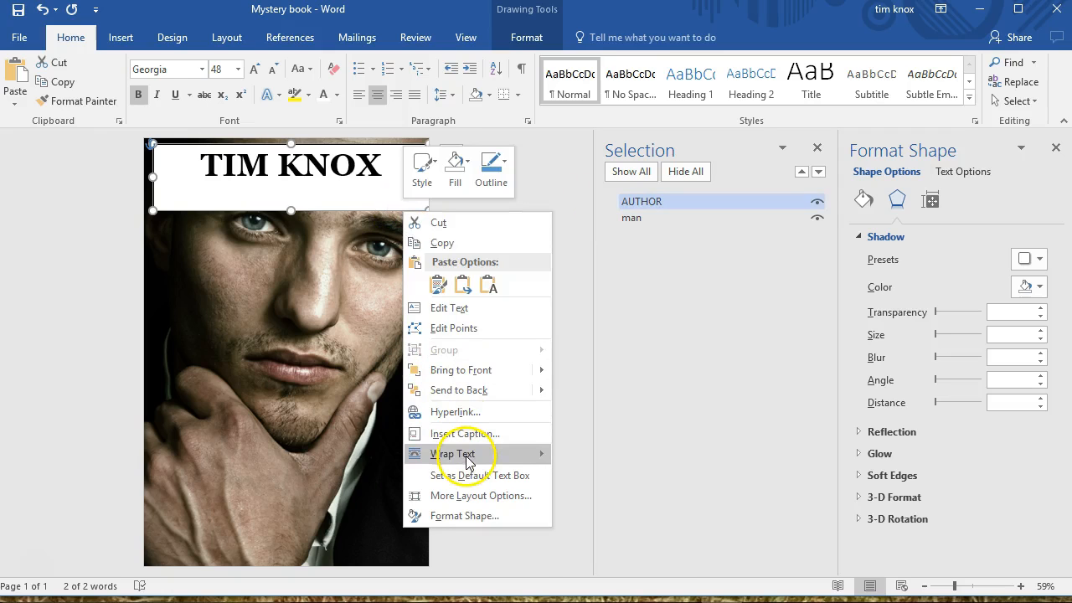
mouse_move(469, 454)
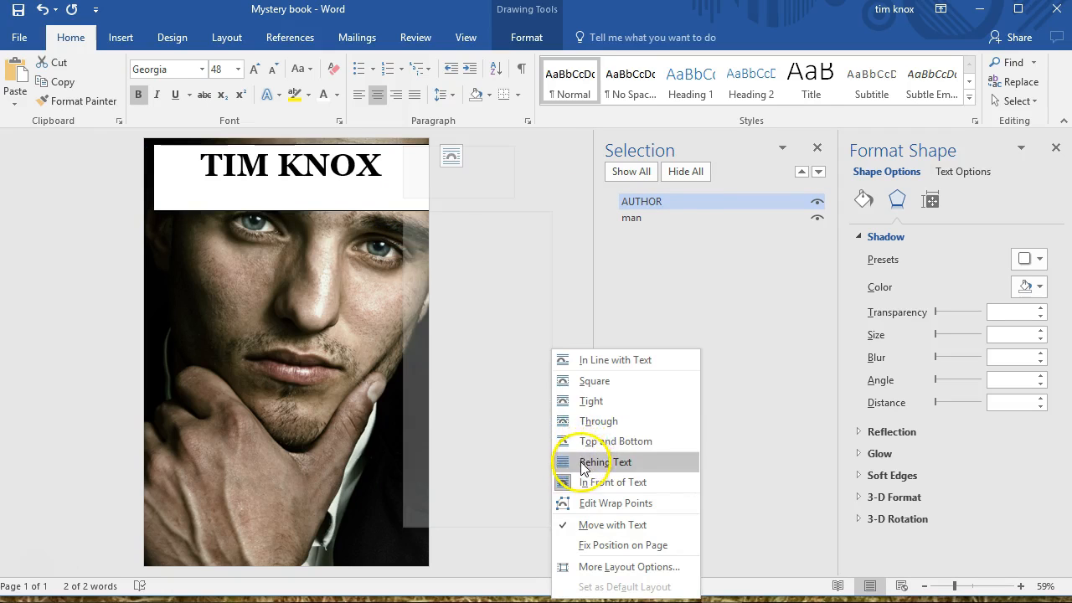
click(583, 462)
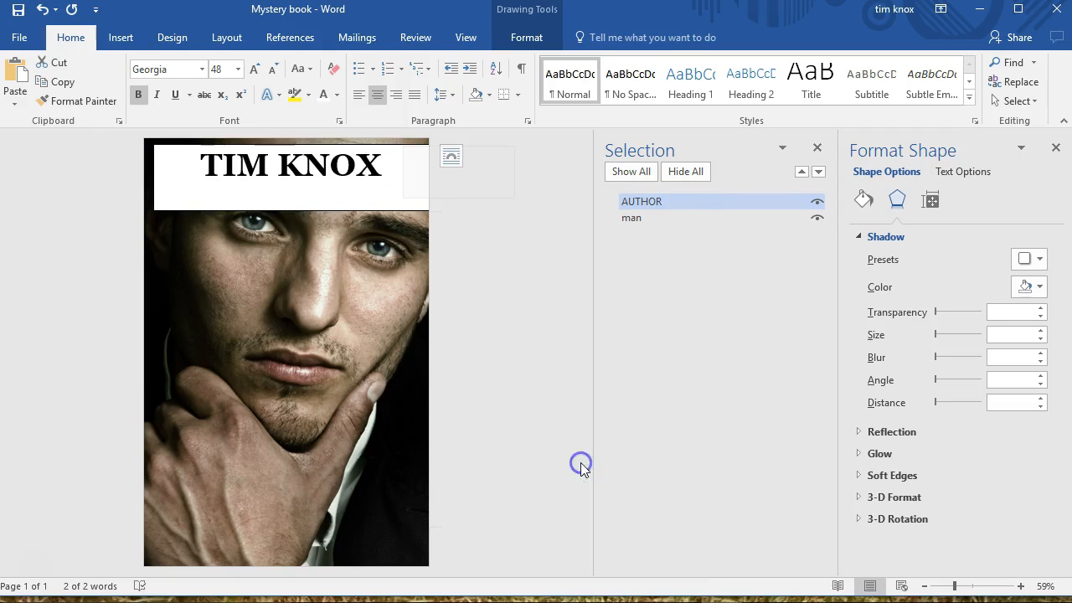
right_click(336, 211)
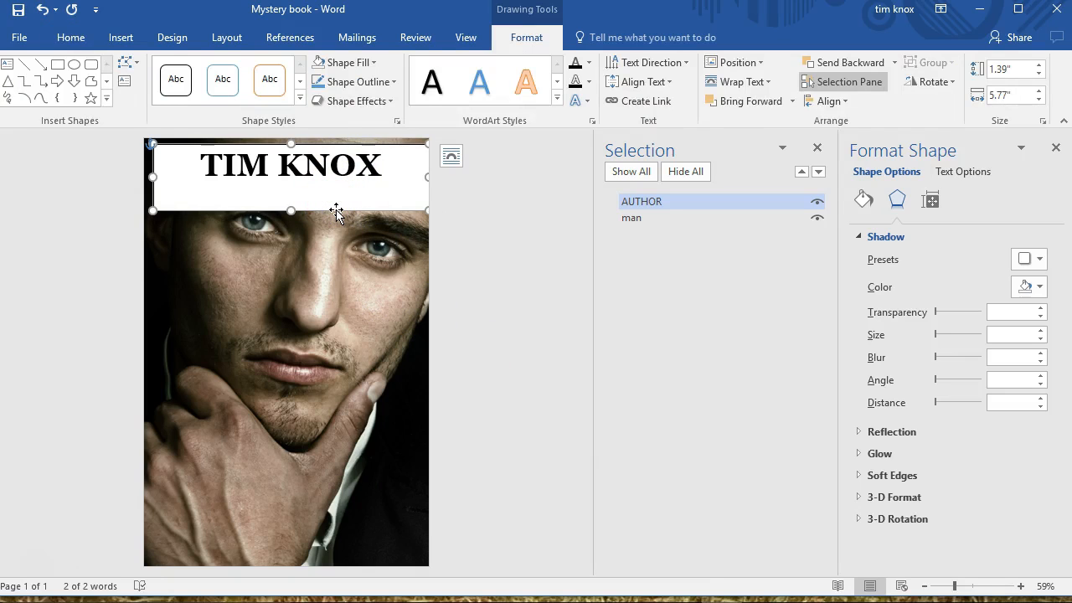
click(743, 213)
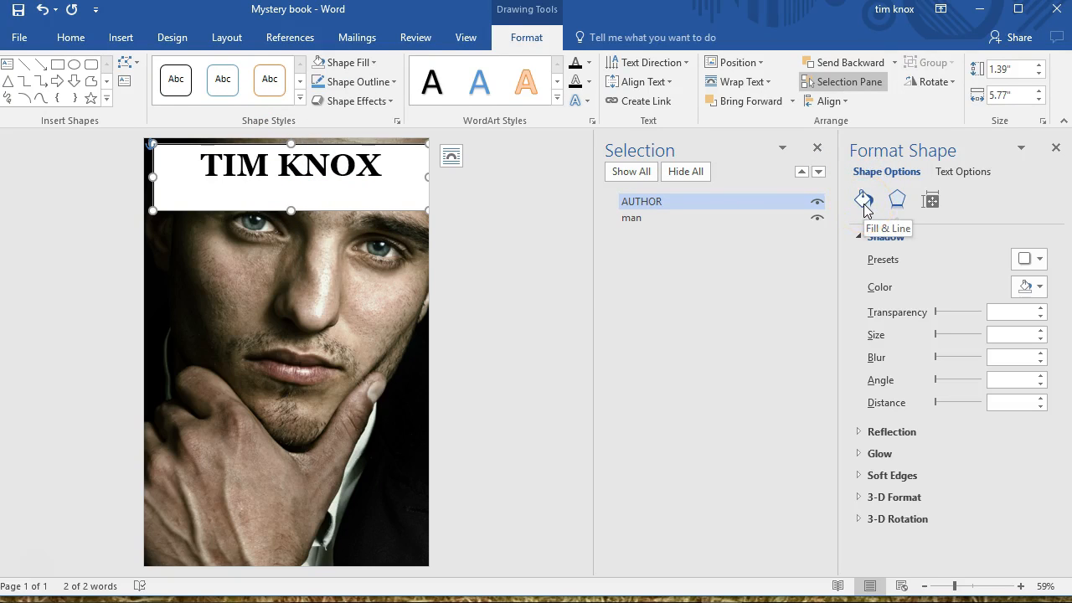
click(429, 299)
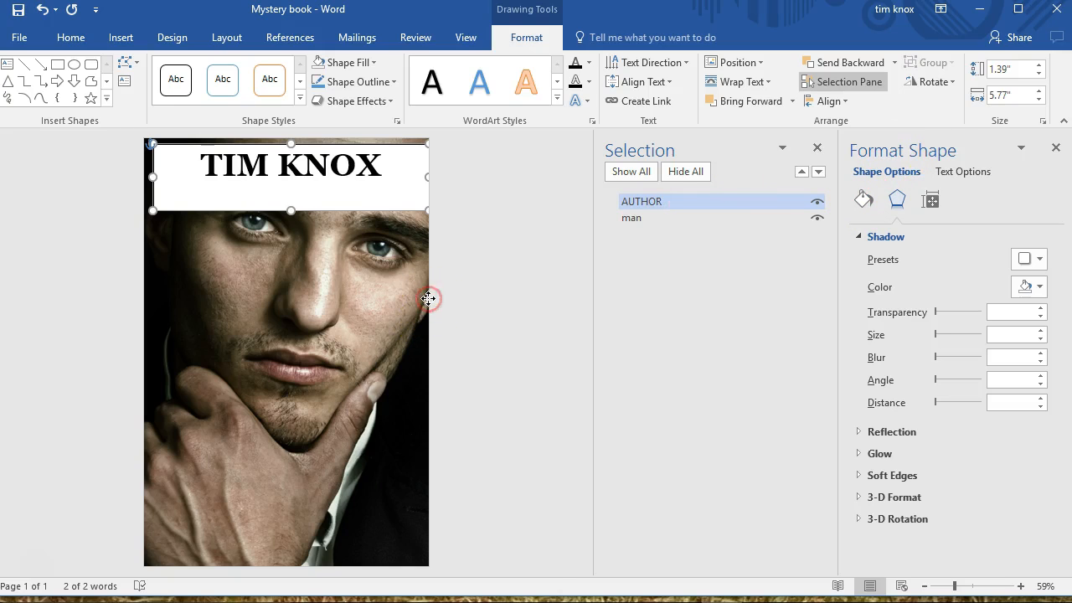
right_click(428, 298)
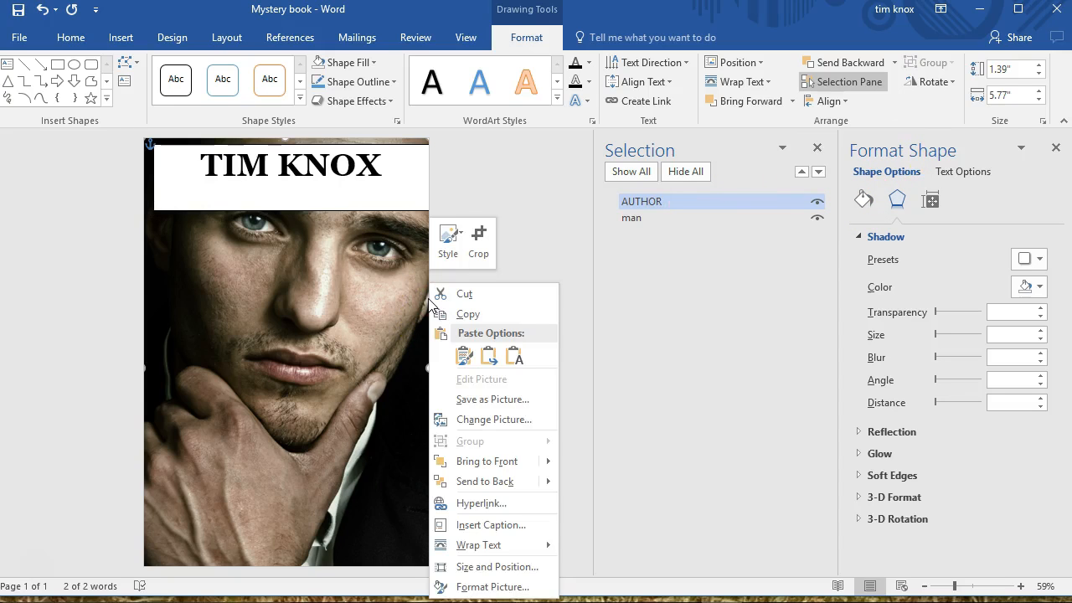
click(457, 587)
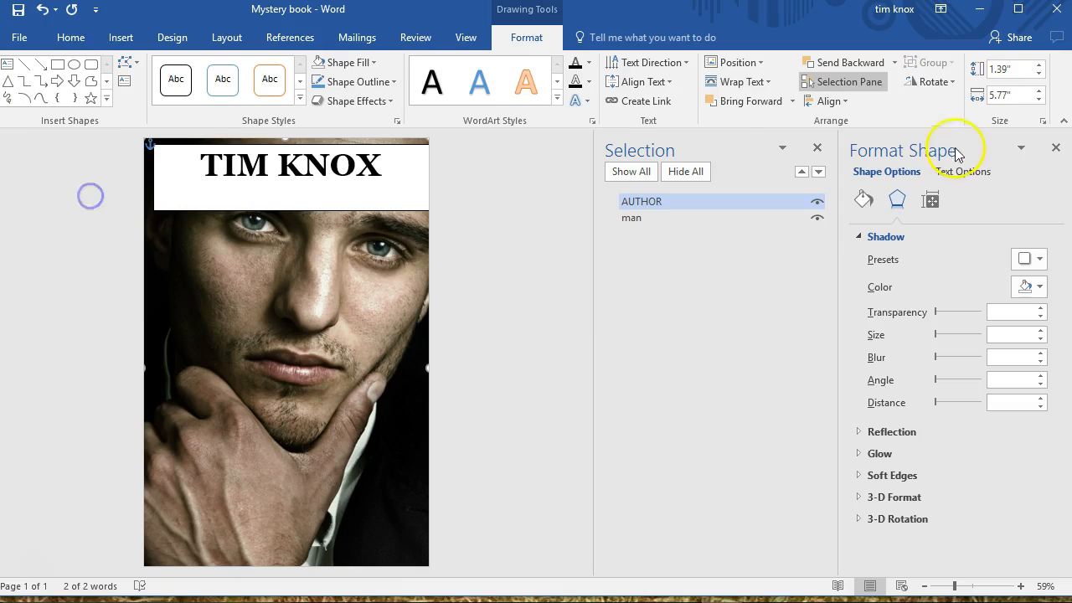
click(712, 218)
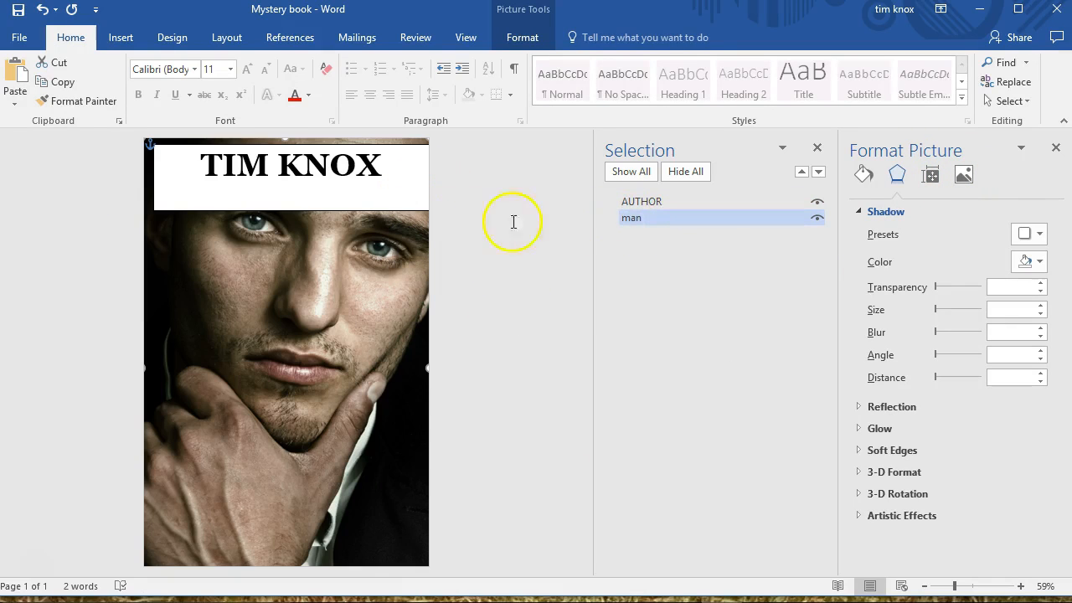
Give the AUTHOR text box no fill and no line, and color the author name white
click(378, 211)
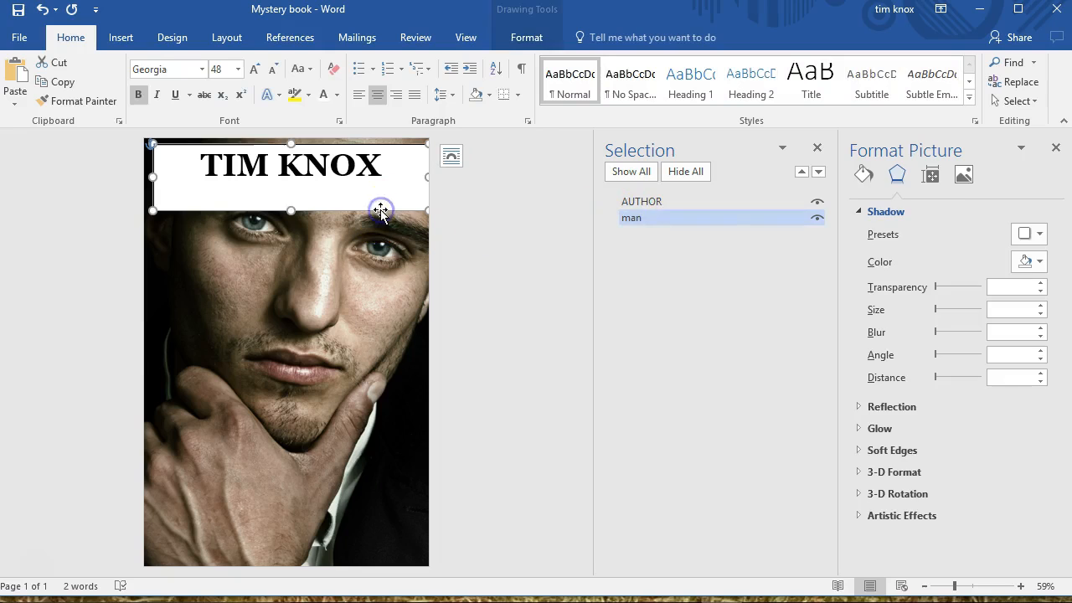
click(693, 202)
click(766, 202)
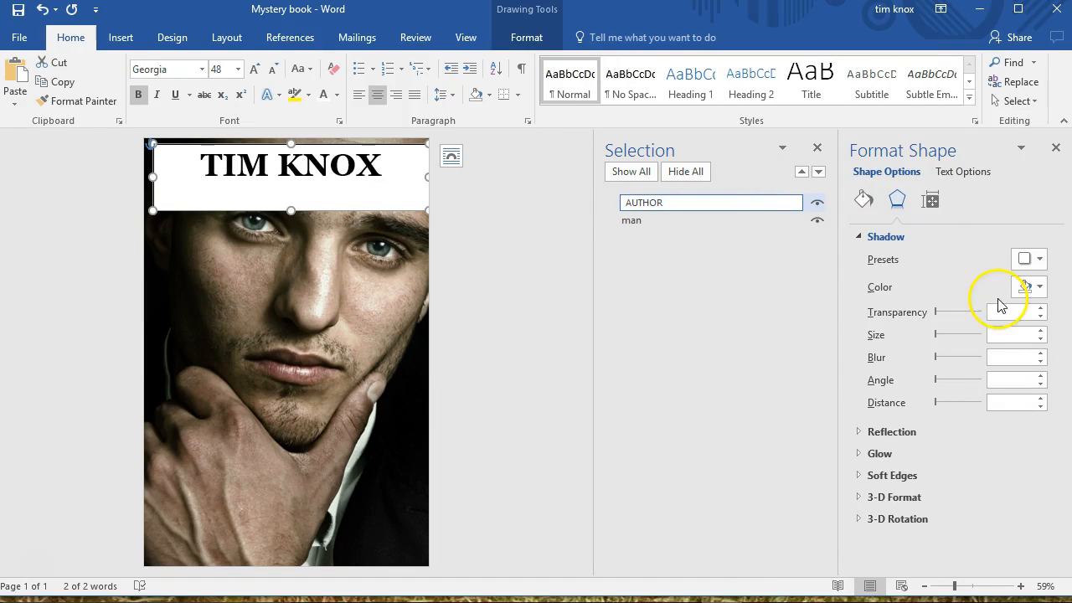
click(858, 236)
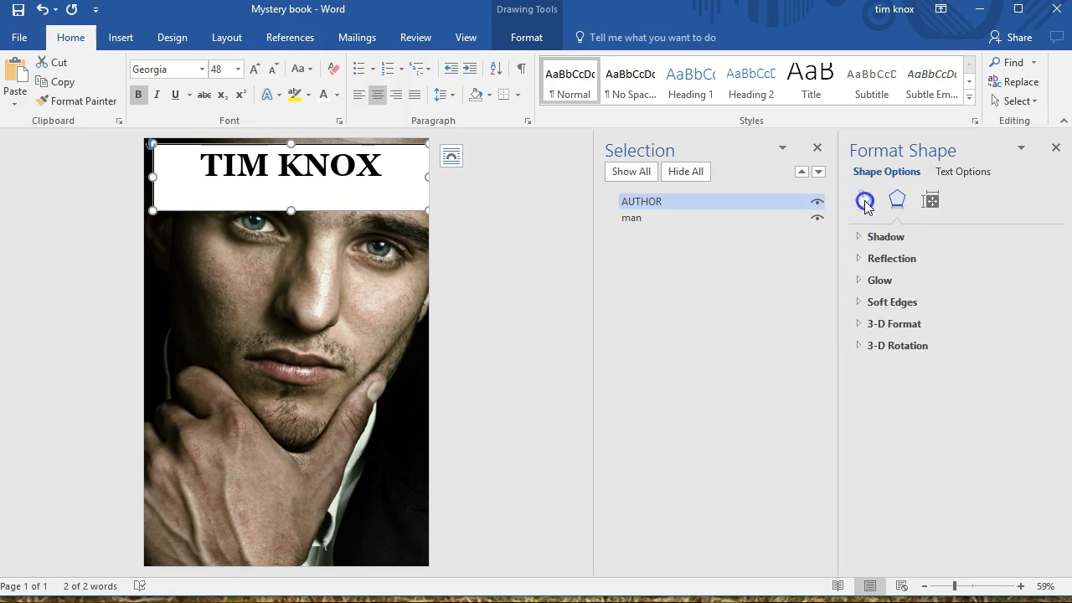
click(864, 199)
click(874, 262)
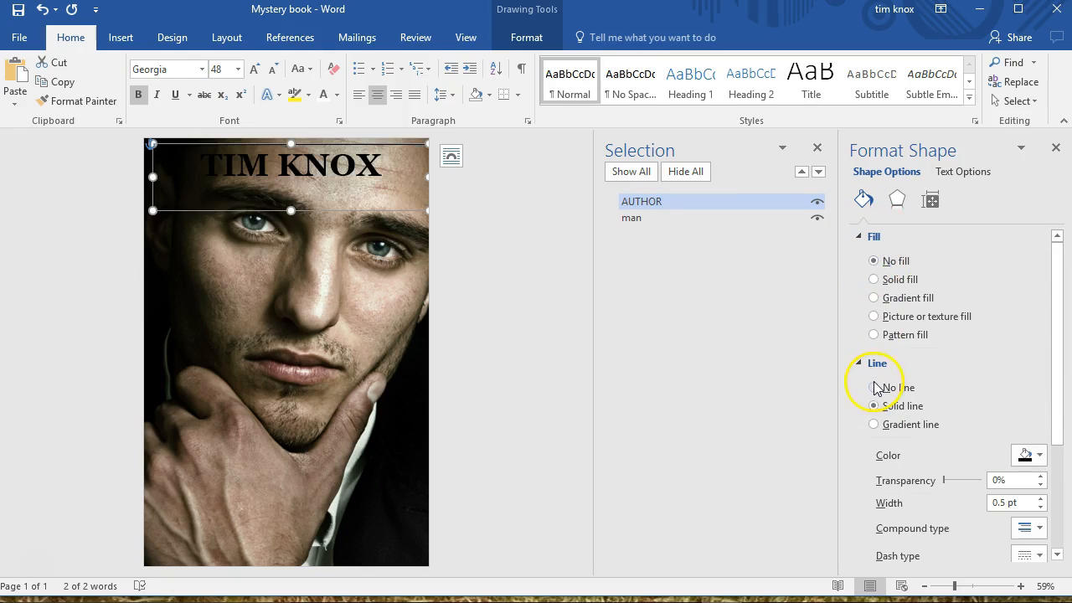
click(873, 387)
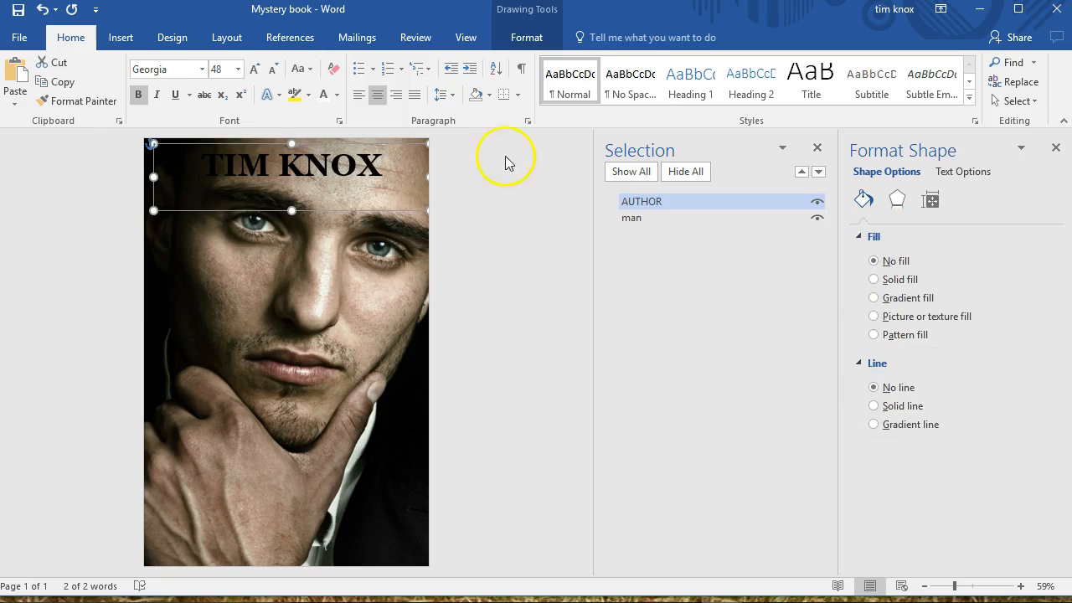
click(324, 96)
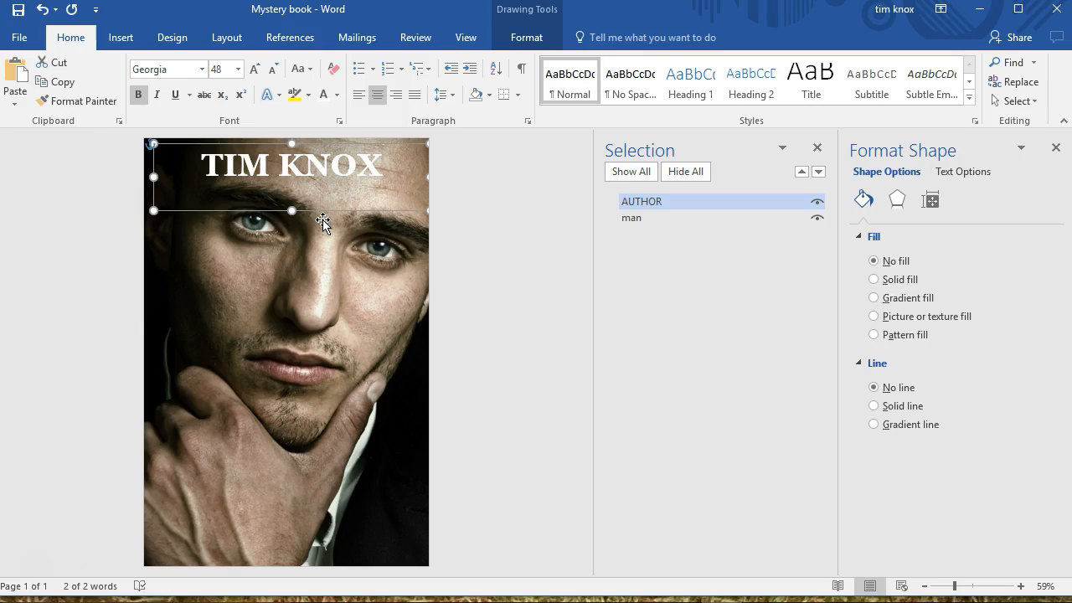
drag(222, 69, 211, 68)
Add a solid black text outline to the author name's lettering, leaving its text box without a border line
click(462, 34)
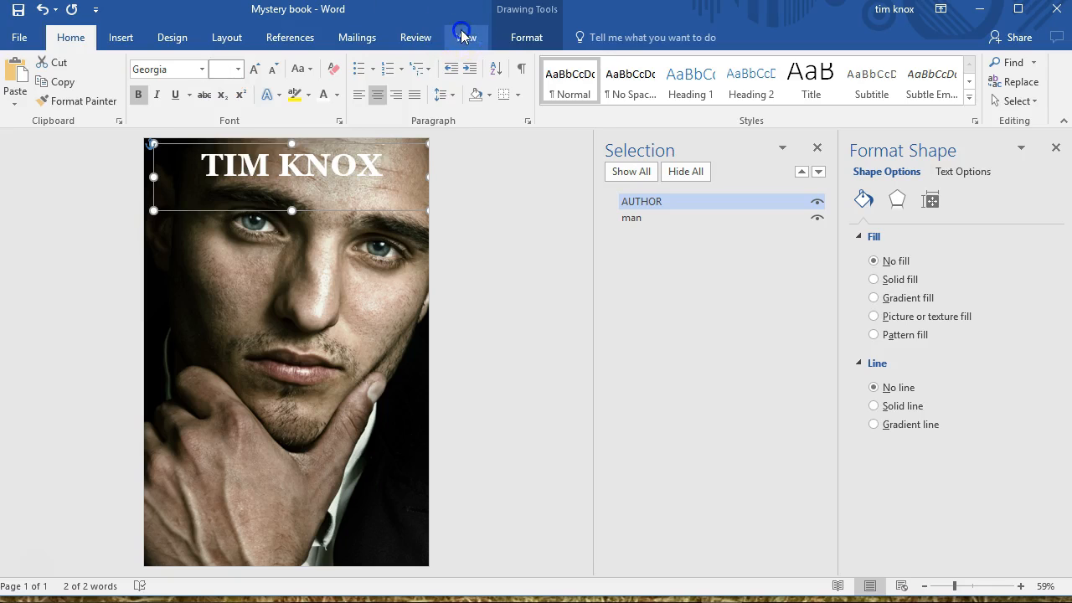
click(288, 77)
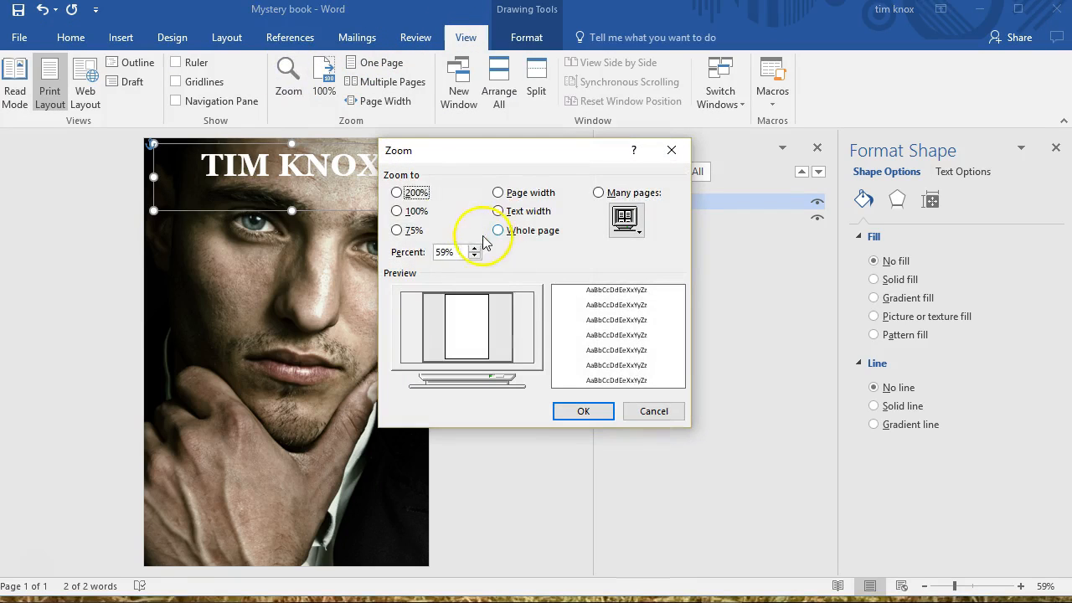
click(397, 192)
click(584, 411)
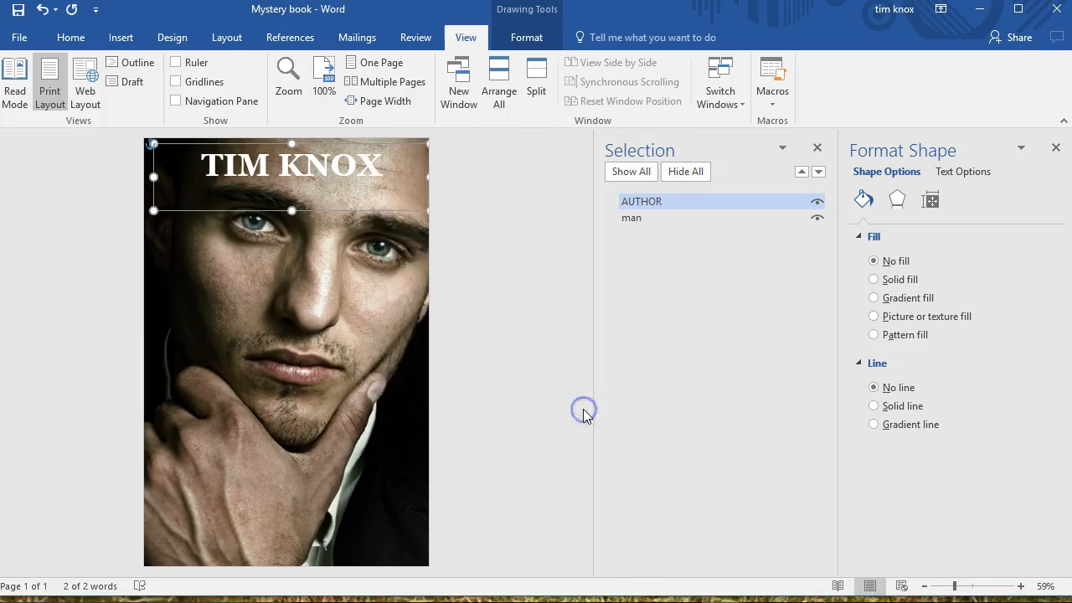
drag(444, 570, 205, 570)
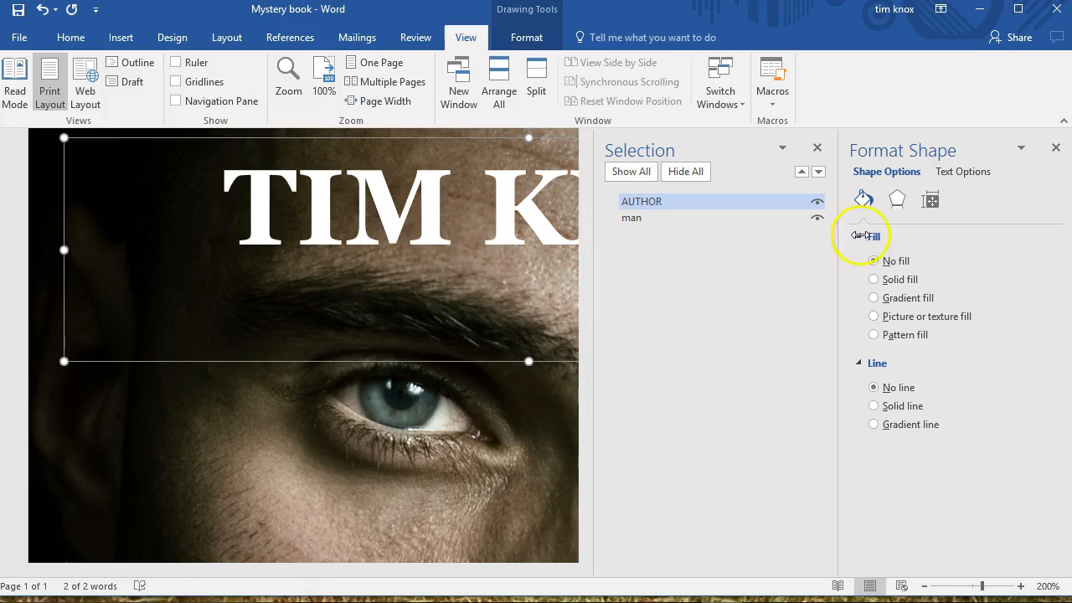
click(875, 407)
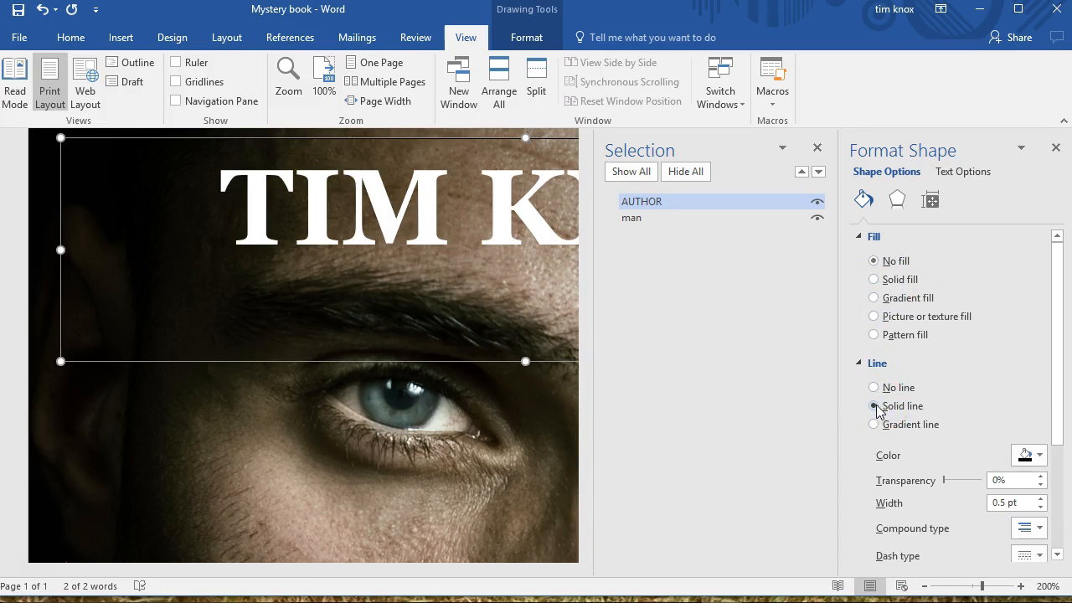
click(875, 388)
click(962, 173)
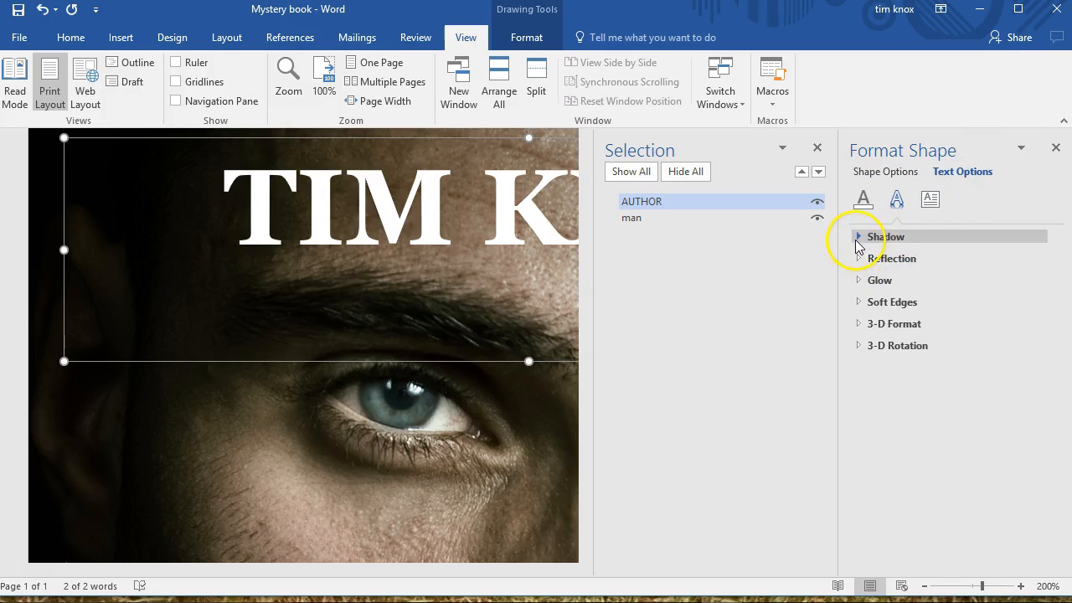
click(859, 239)
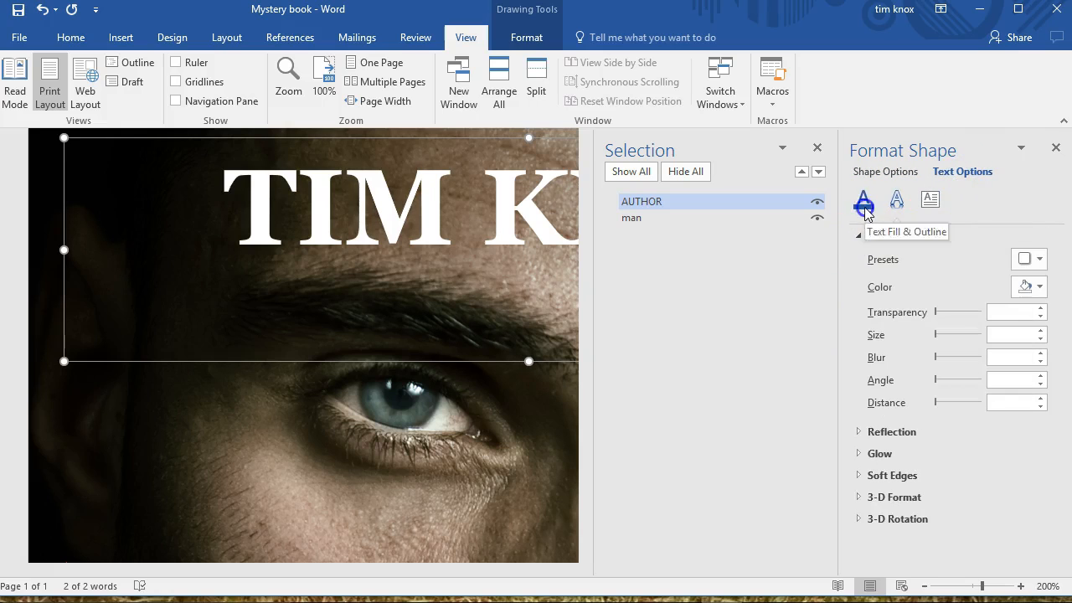
click(865, 209)
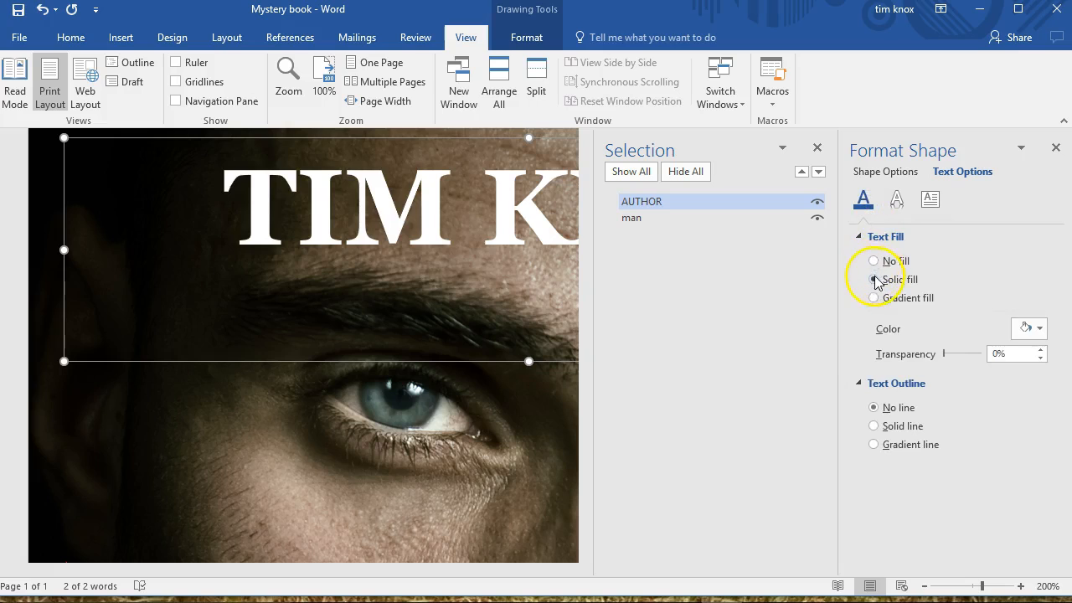
click(875, 427)
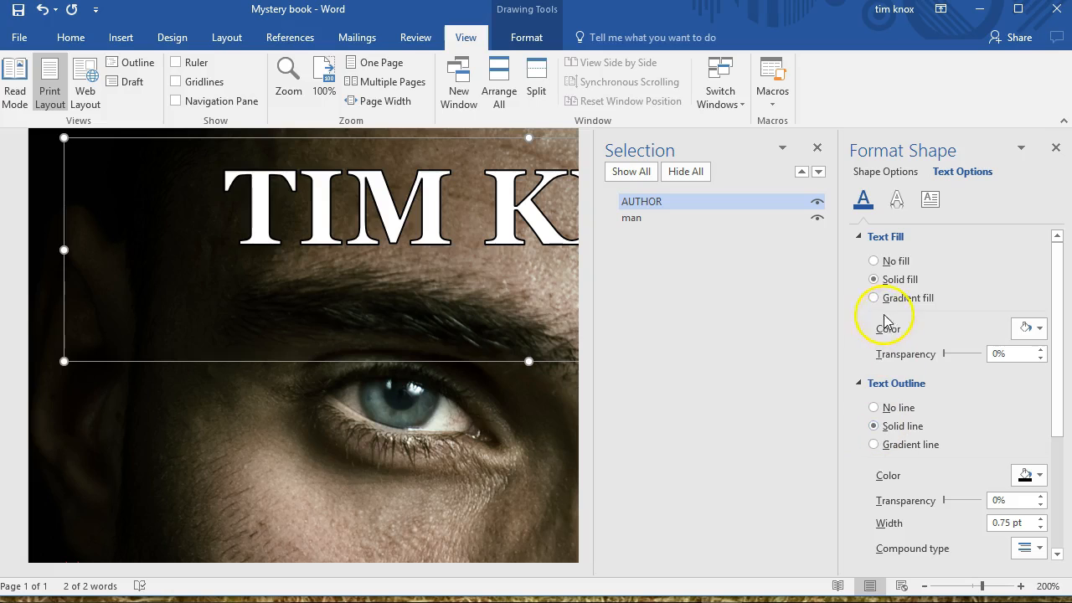
Apply the first Outer shadow preset, with a 45° angle and 3 pt distance, to the author name's text
click(897, 201)
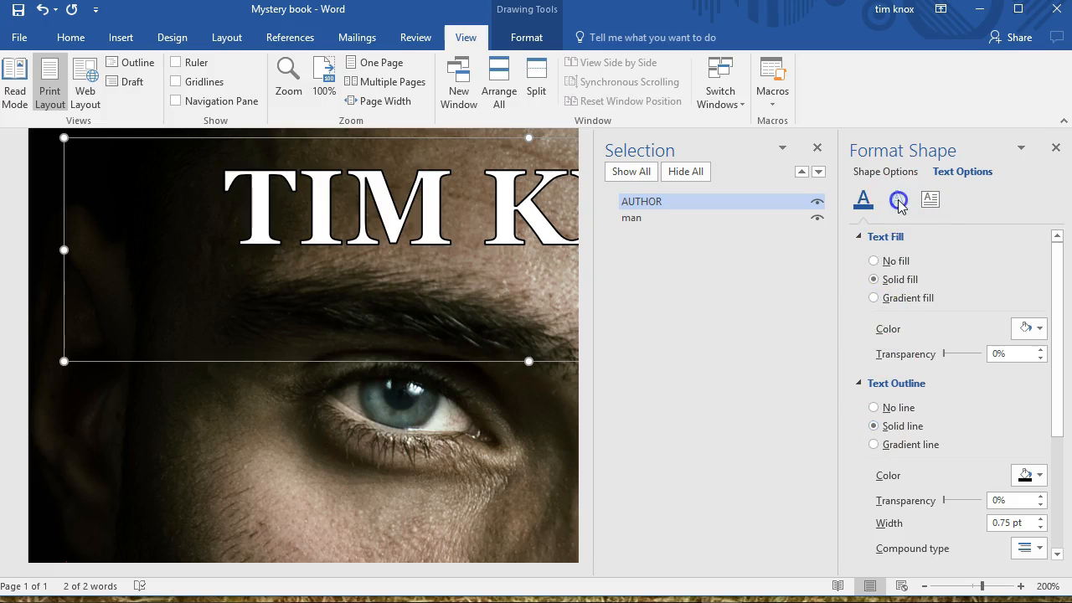
click(1039, 261)
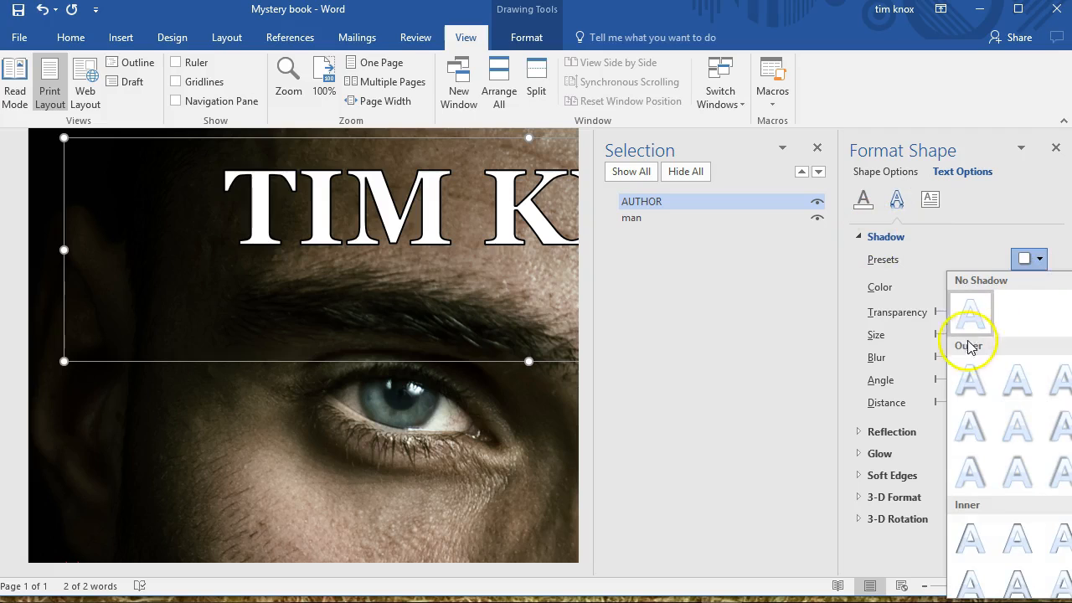
click(970, 379)
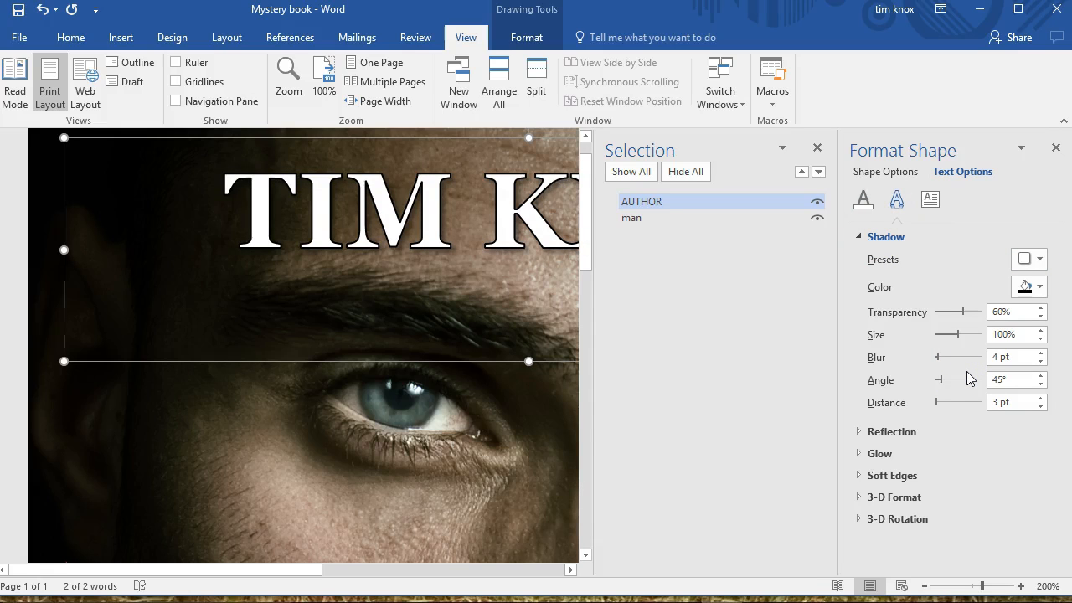
Set the author name's font size to 60 and show the whole cover page
click(320, 73)
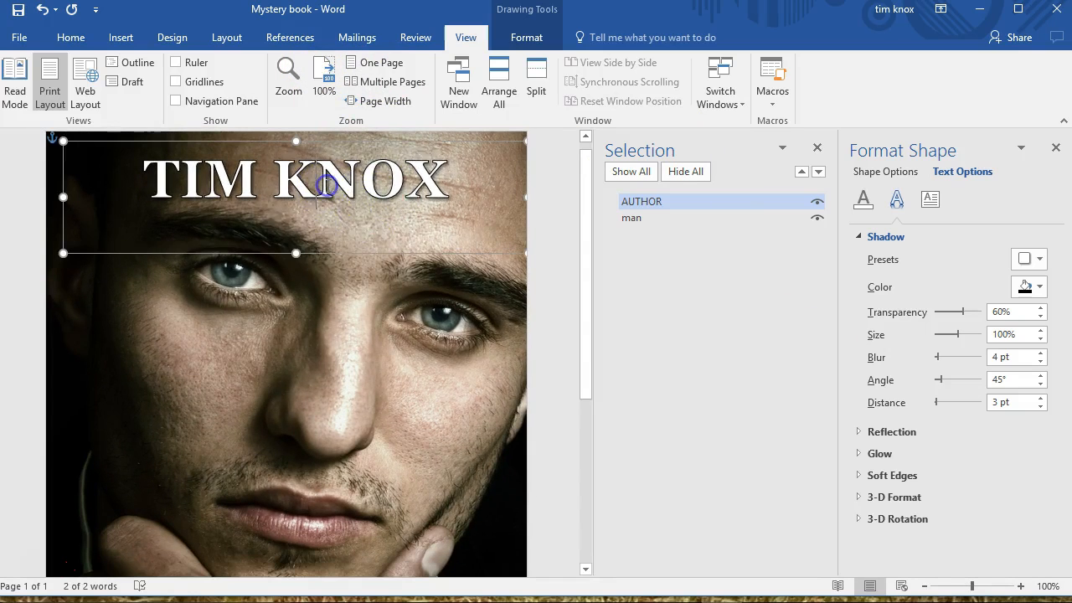
double_click(328, 180)
triple_click(328, 181)
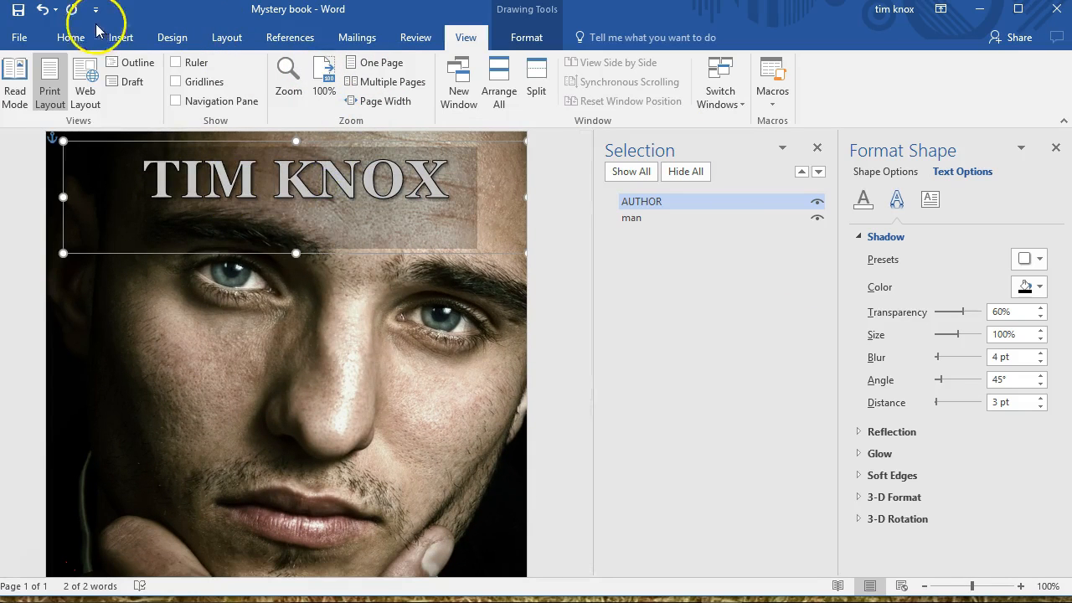
click(67, 42)
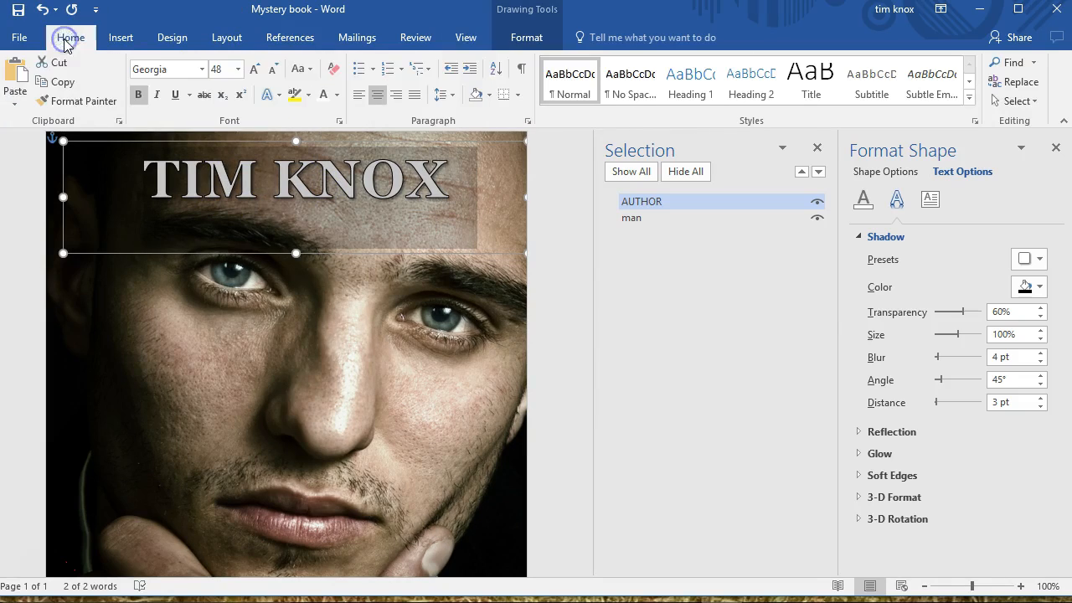
click(215, 70)
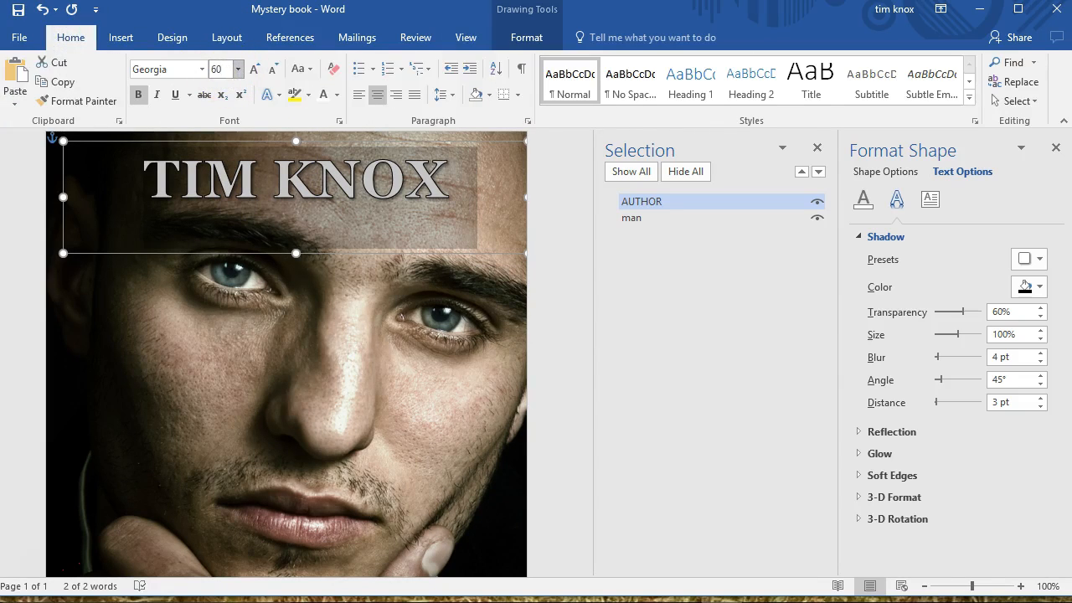
key(Return)
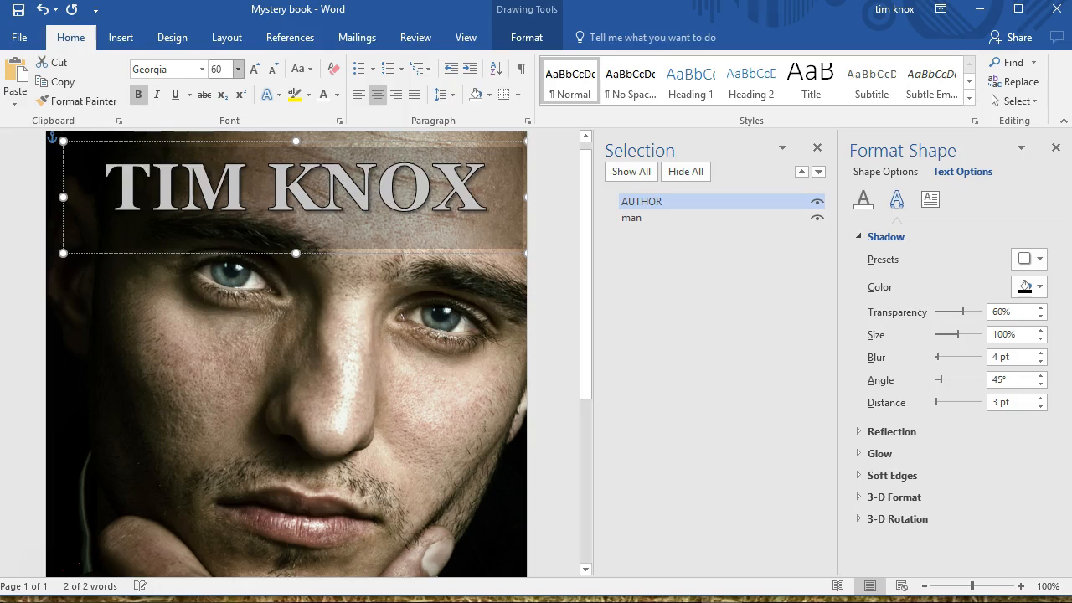
click(571, 241)
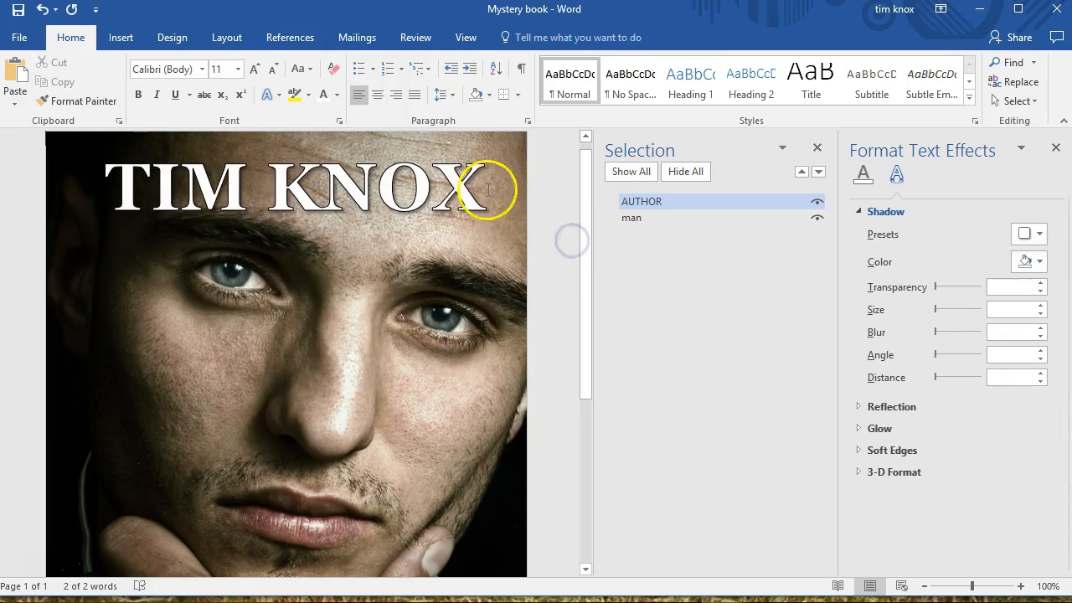
click(467, 38)
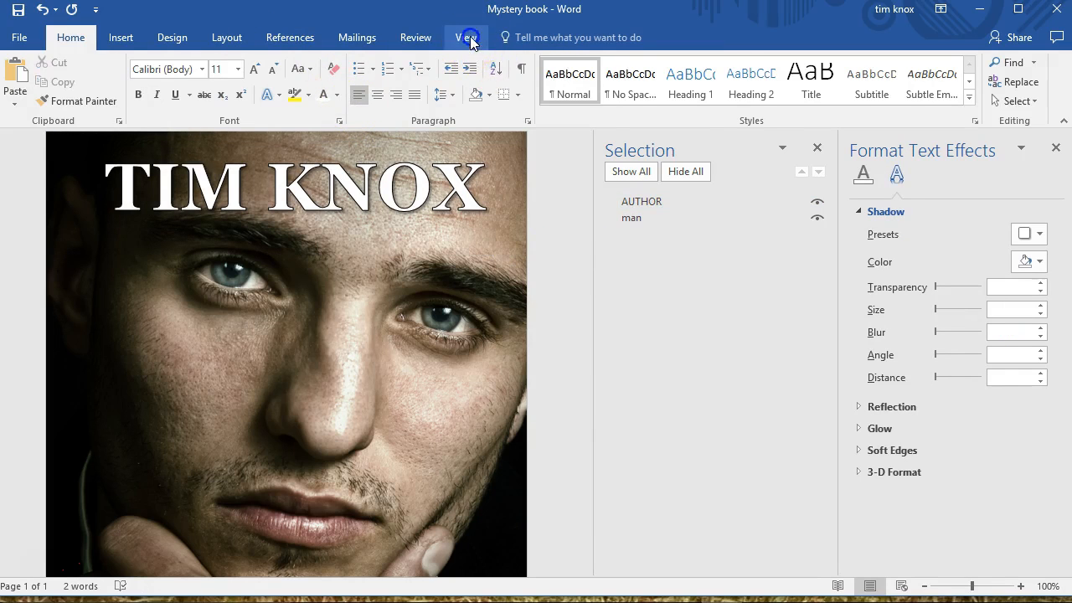
click(381, 63)
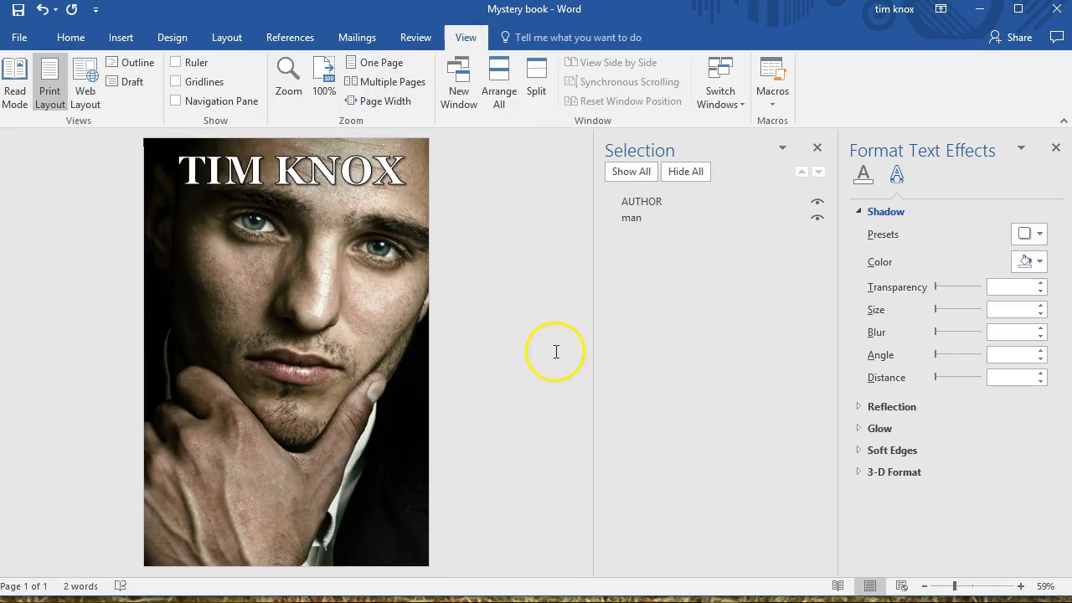
click(330, 173)
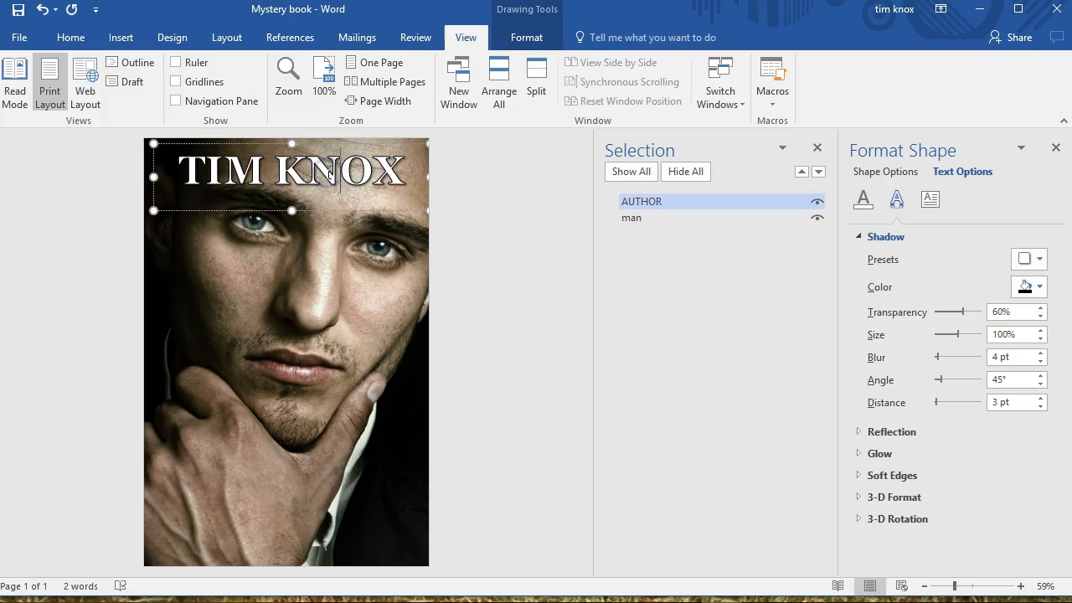
double_click(326, 172)
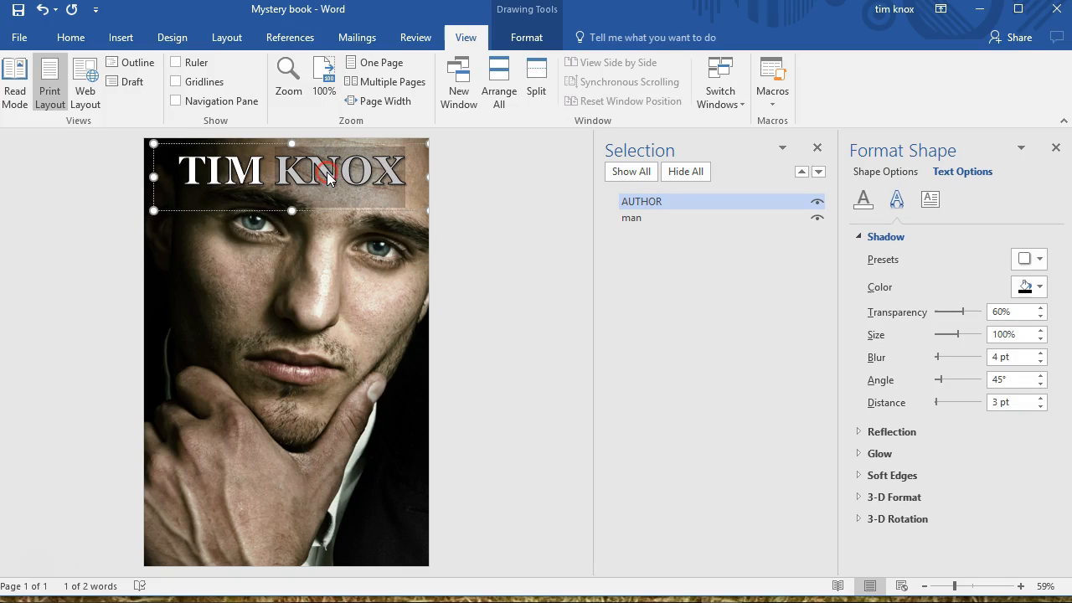
right_click(327, 171)
click(509, 235)
click(462, 205)
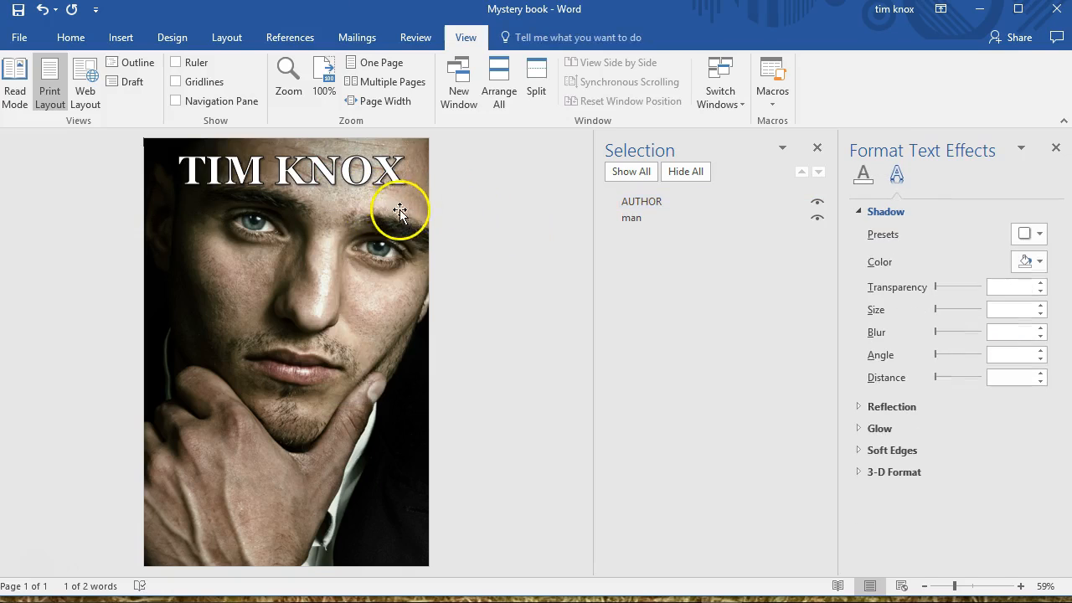
Duplicate the AUTHOR text box and move the copy to the lower part of the cover
click(337, 191)
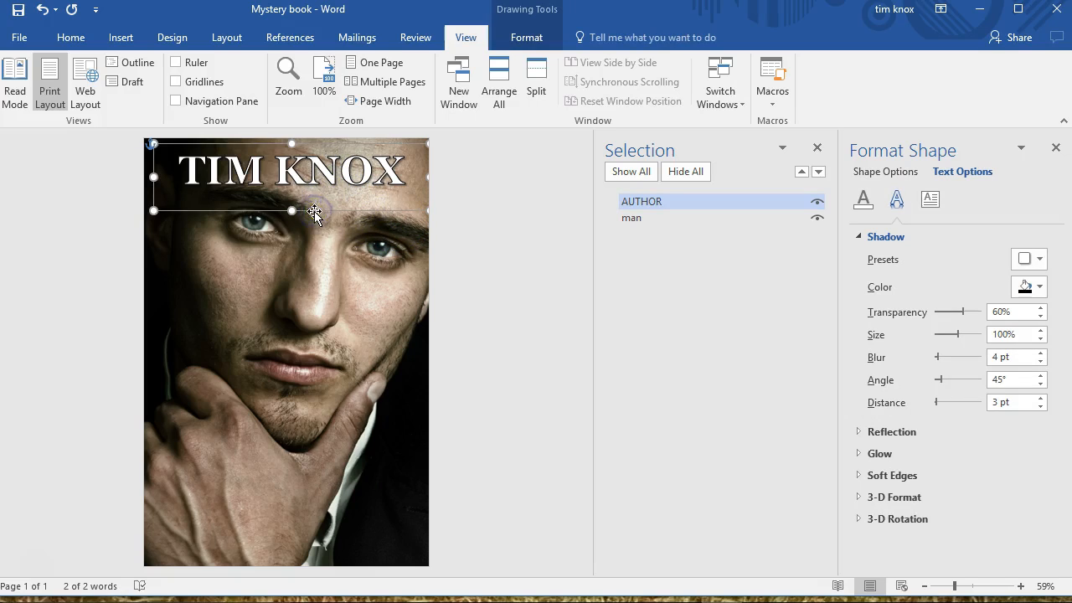
key(ctrl+v)
drag(328, 222, 312, 465)
Replace the copied text with "Realty Star" and extend its text box downward so the wording fits on two lines
triple_click(289, 427)
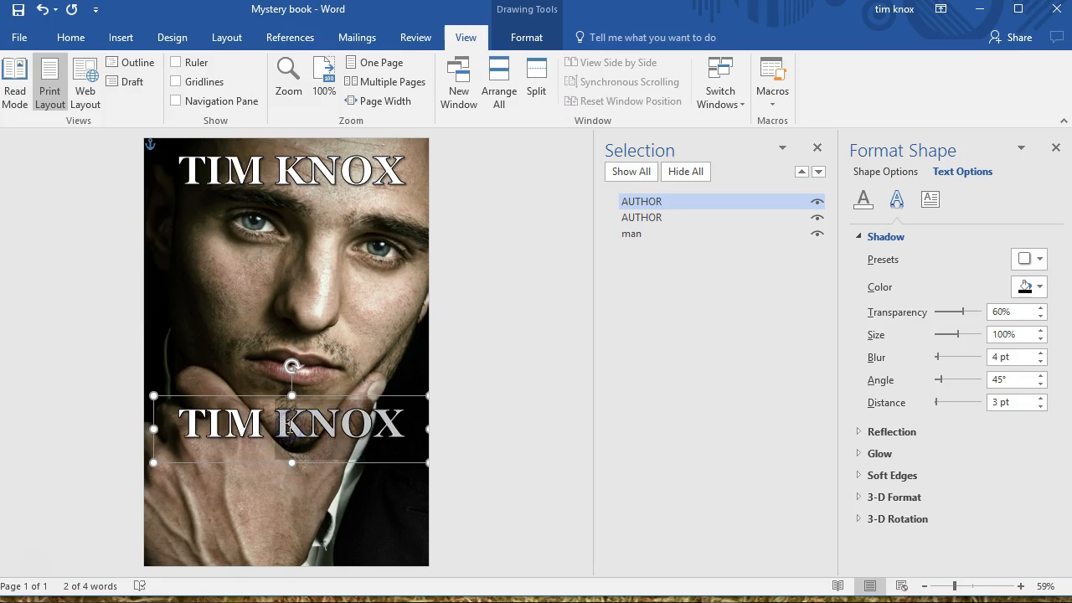
click(290, 430)
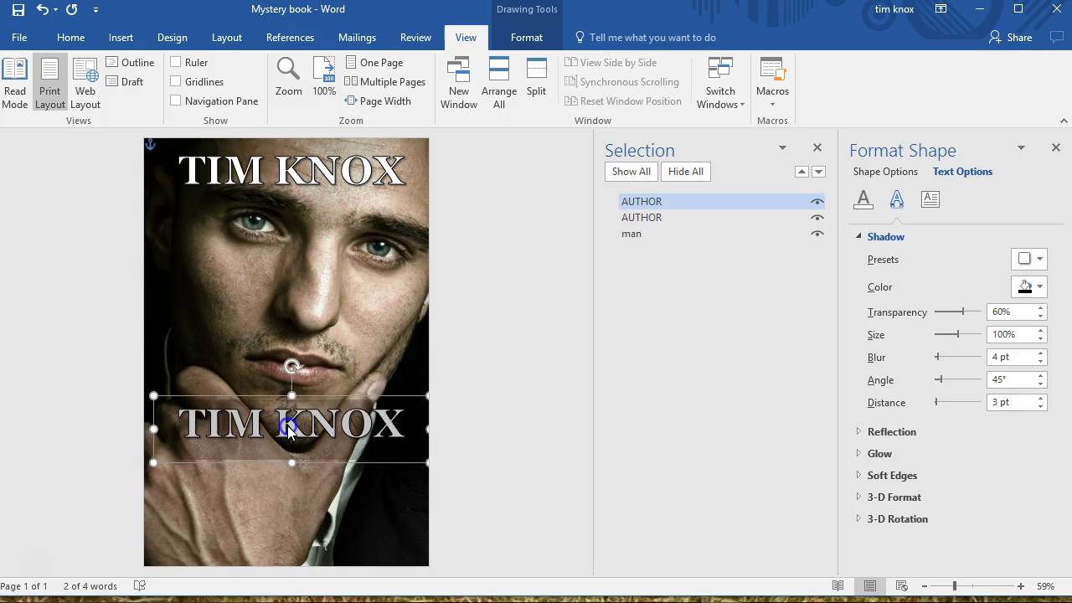
text(r)
triple_click(292, 429)
text(rEA)
key(BackSpace)
key(BackSpace)
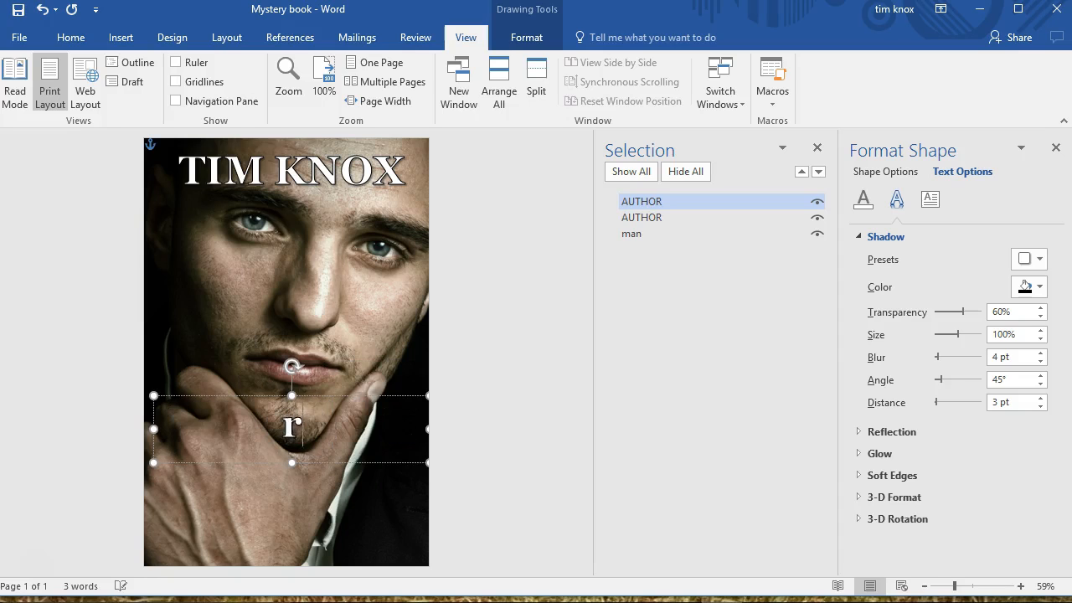
text(Realty)
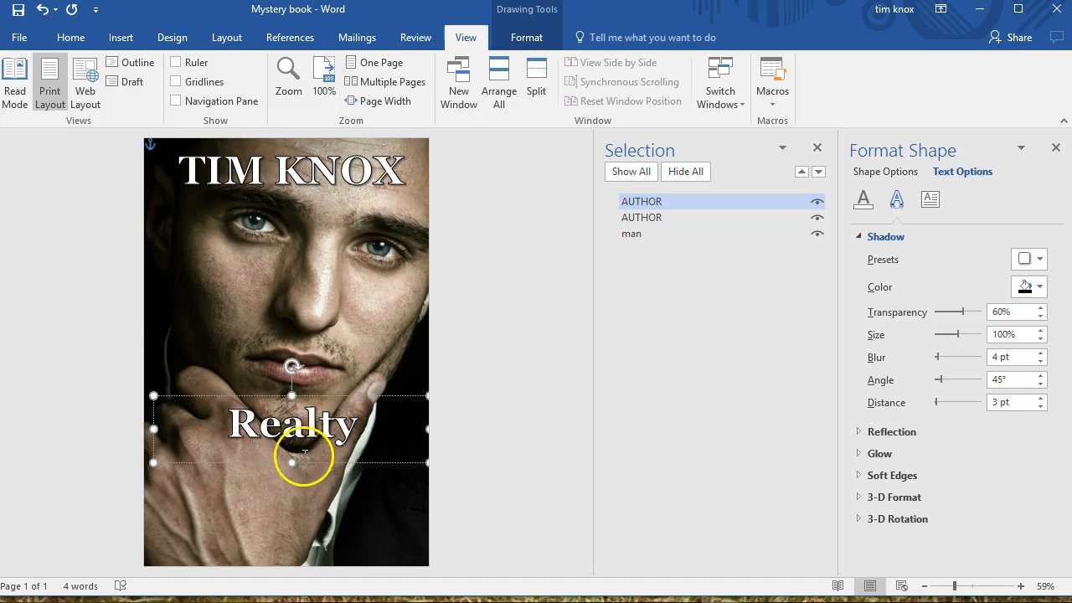
drag(292, 463, 291, 528)
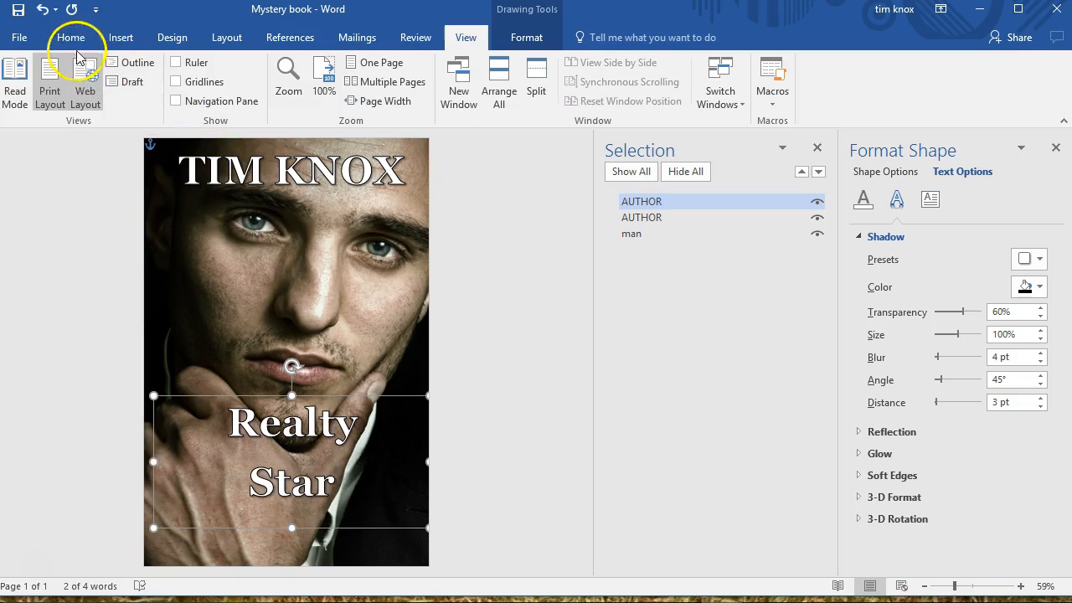
Rename the "Realty Star" text box from the duplicate AUTHOR entry to title
click(661, 202)
double_click(623, 204)
text(title)
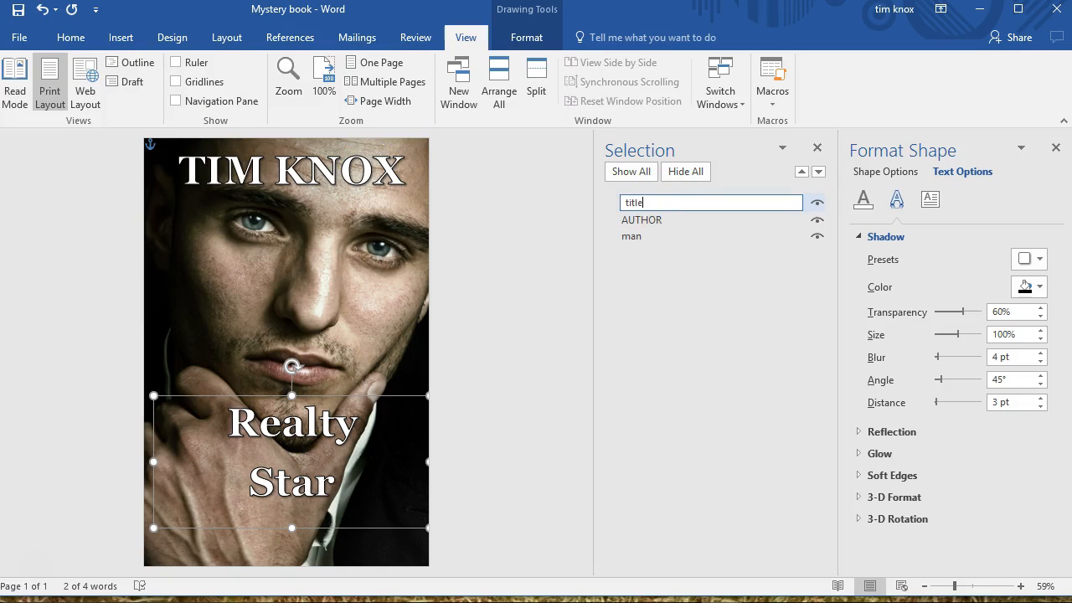
key(Return)
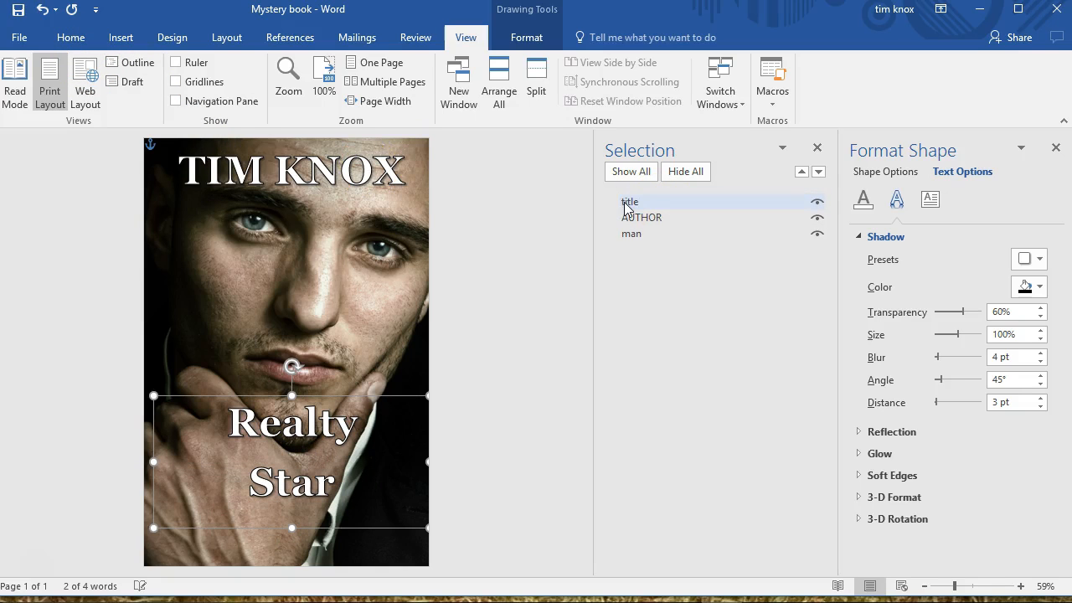
Set the title text's font size to 72
click(368, 398)
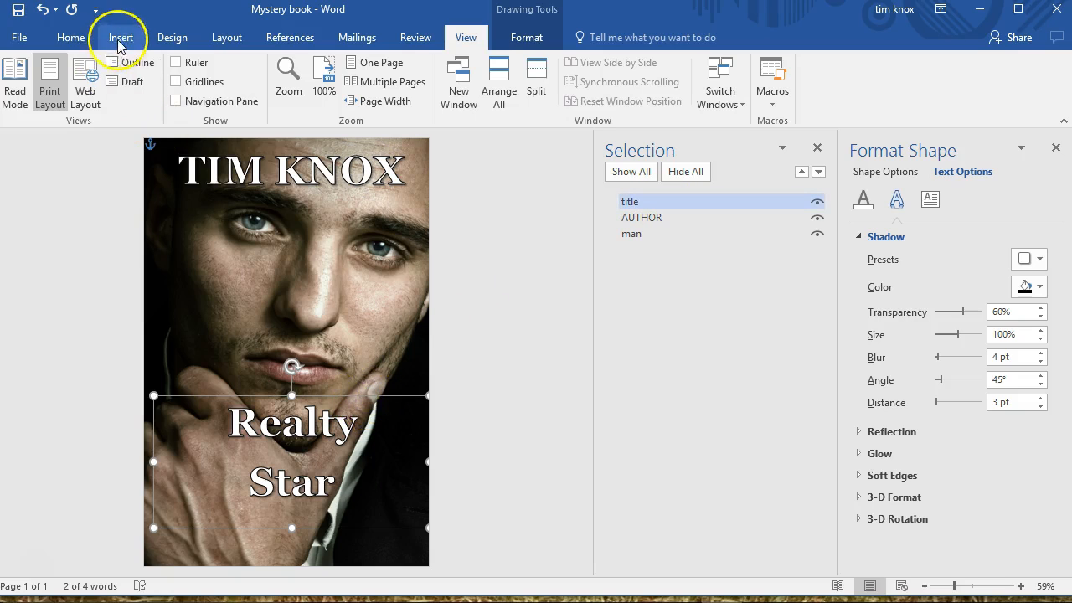
click(80, 40)
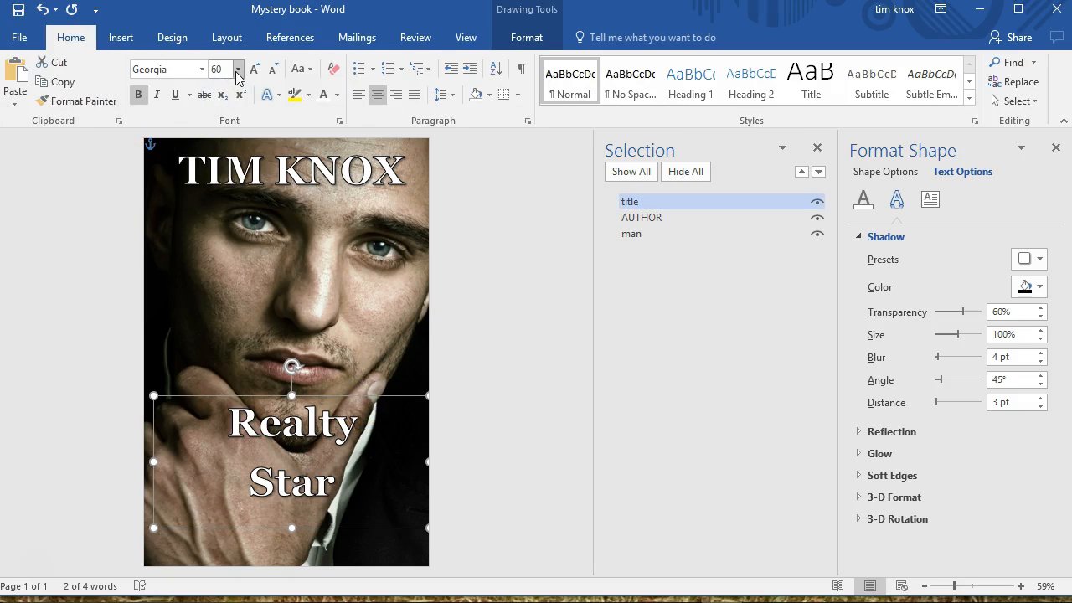
click(238, 69)
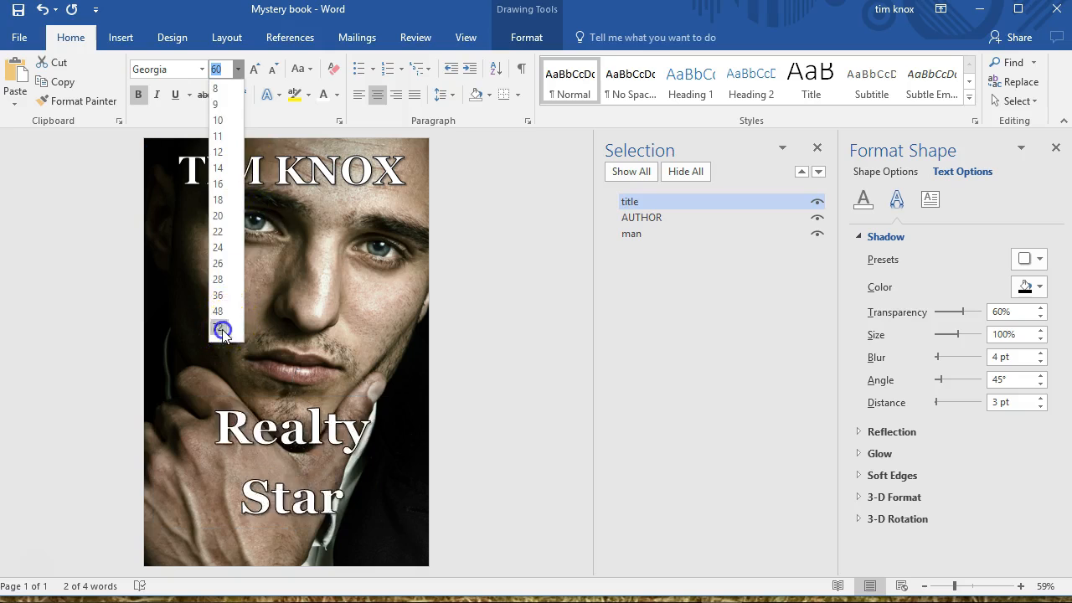
click(222, 330)
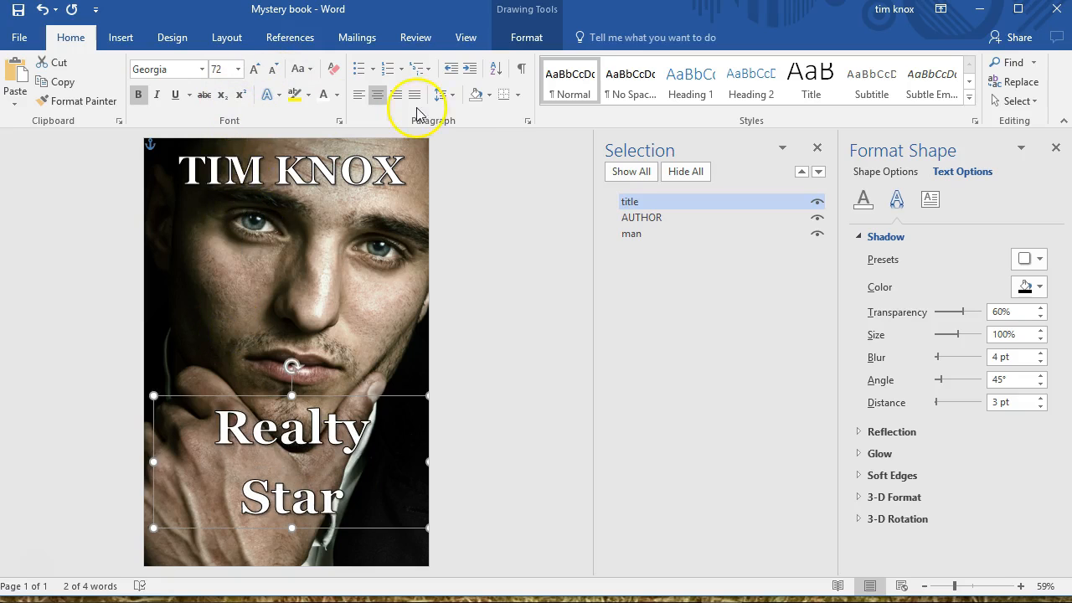
Remove the space after the title's paragraphs and set its font size to 96
click(453, 100)
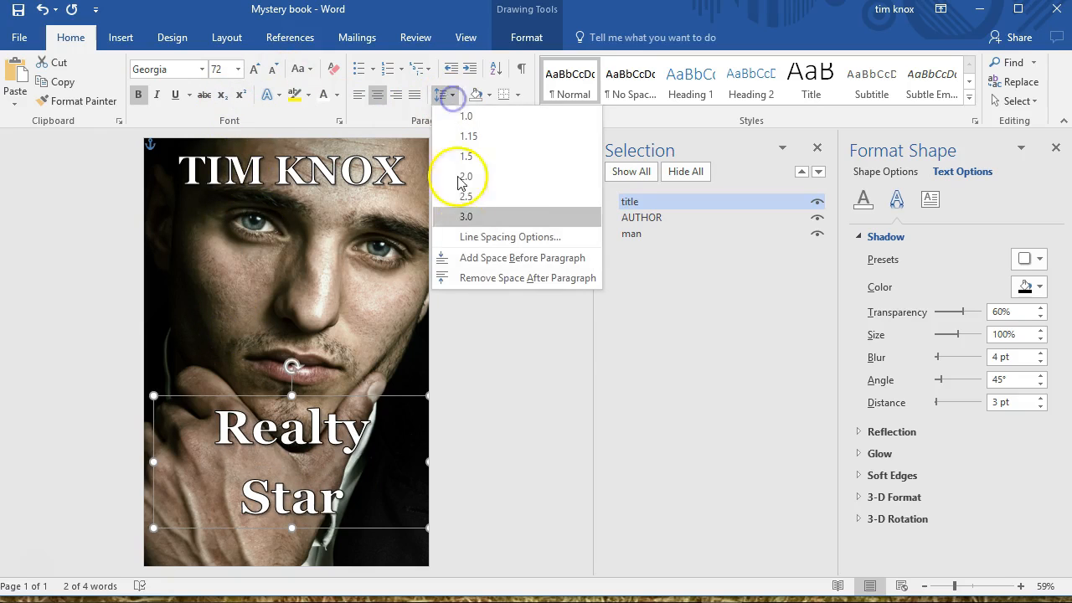
click(466, 278)
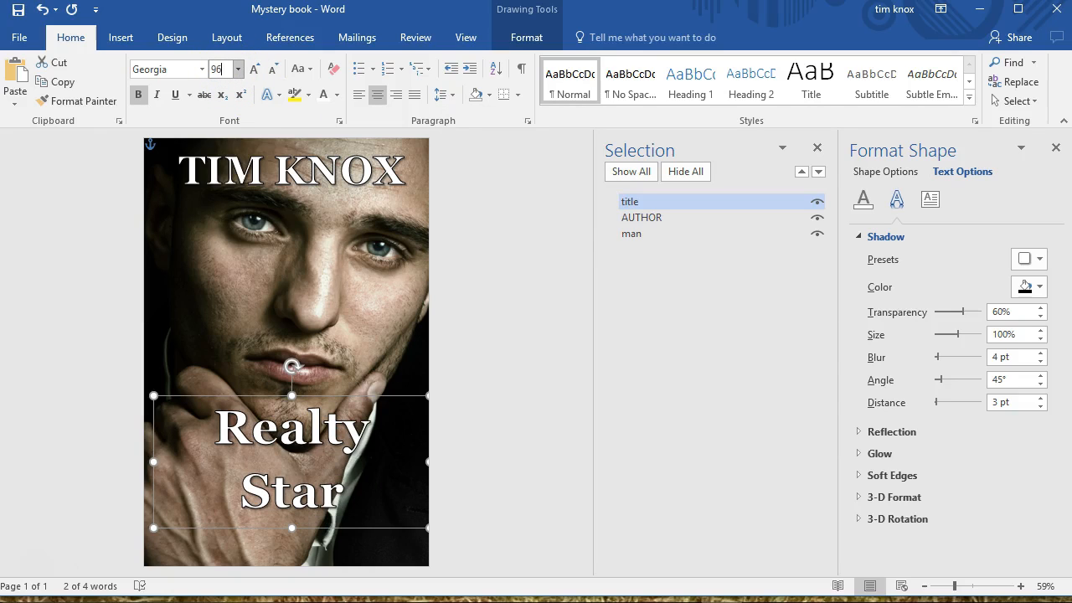
key(Return)
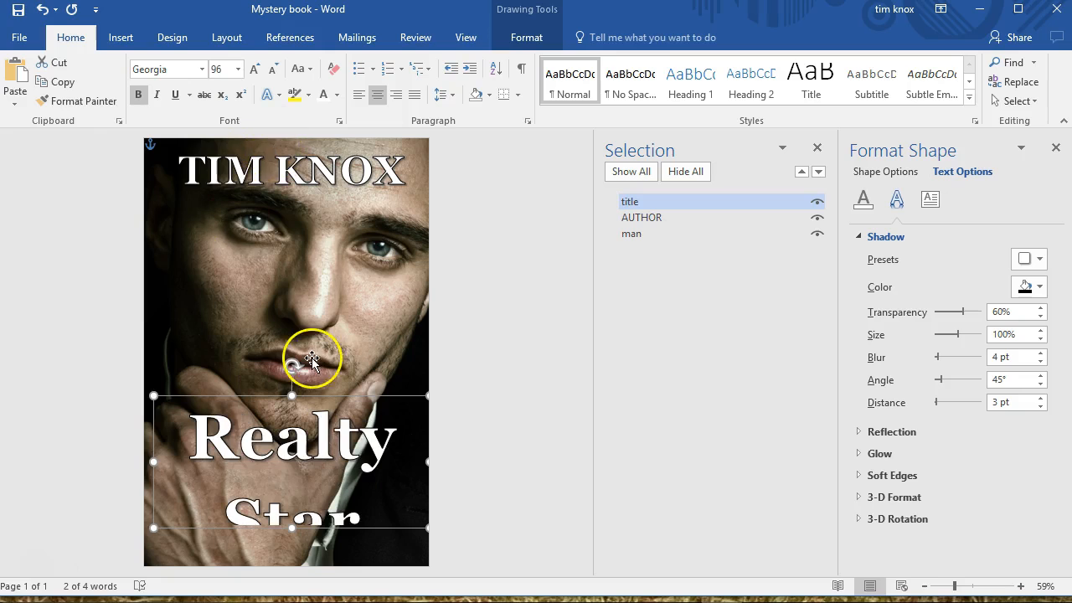
Set the title's line spacing to 1.0, and enlarge and raise its text box so both words fit over the face
click(290, 442)
key(ctrl+a)
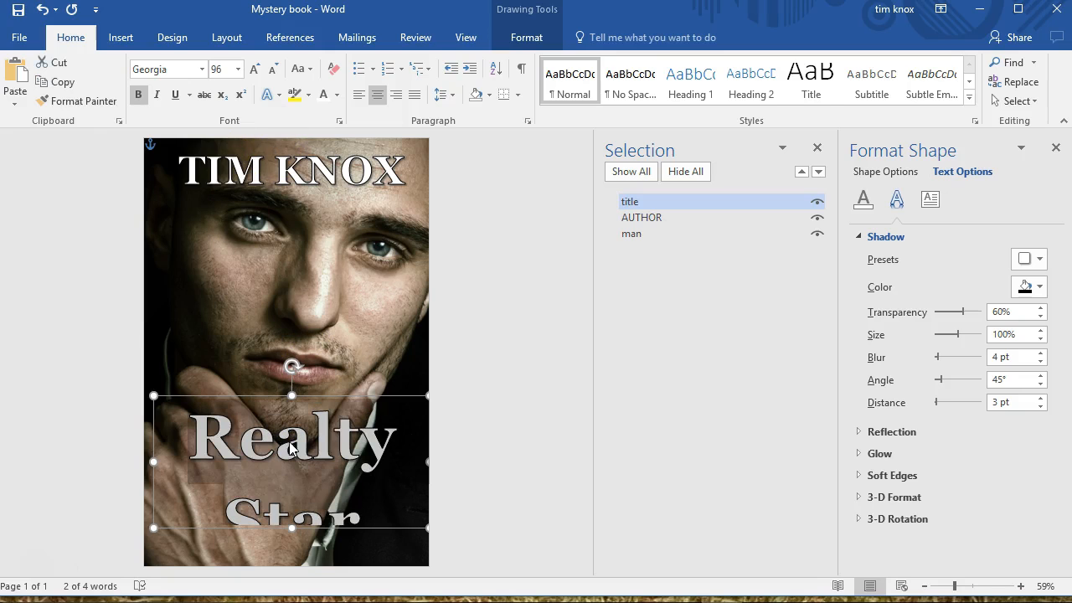
click(450, 96)
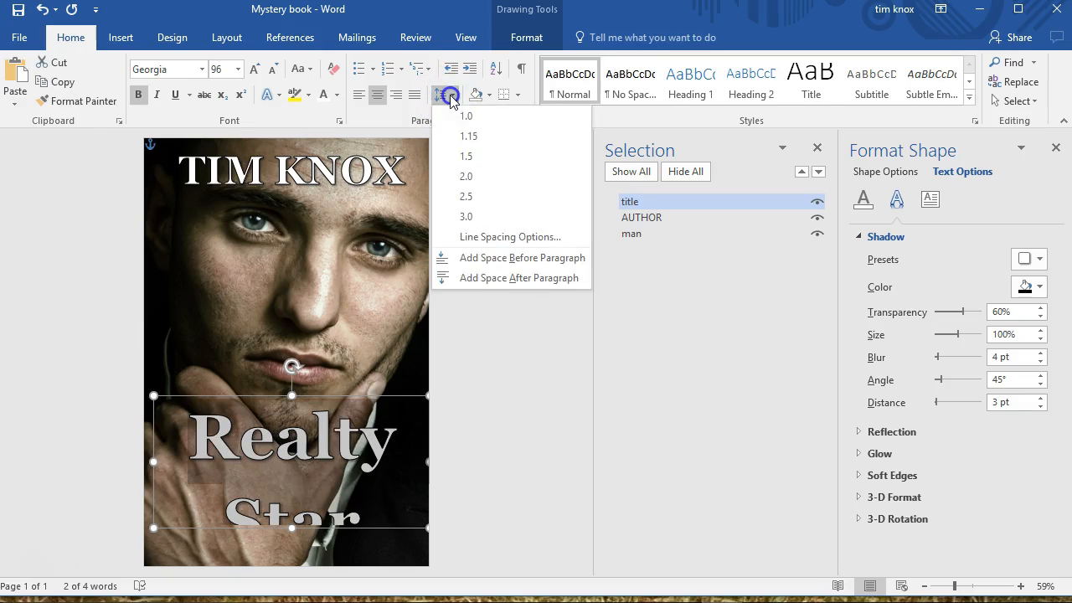
click(455, 116)
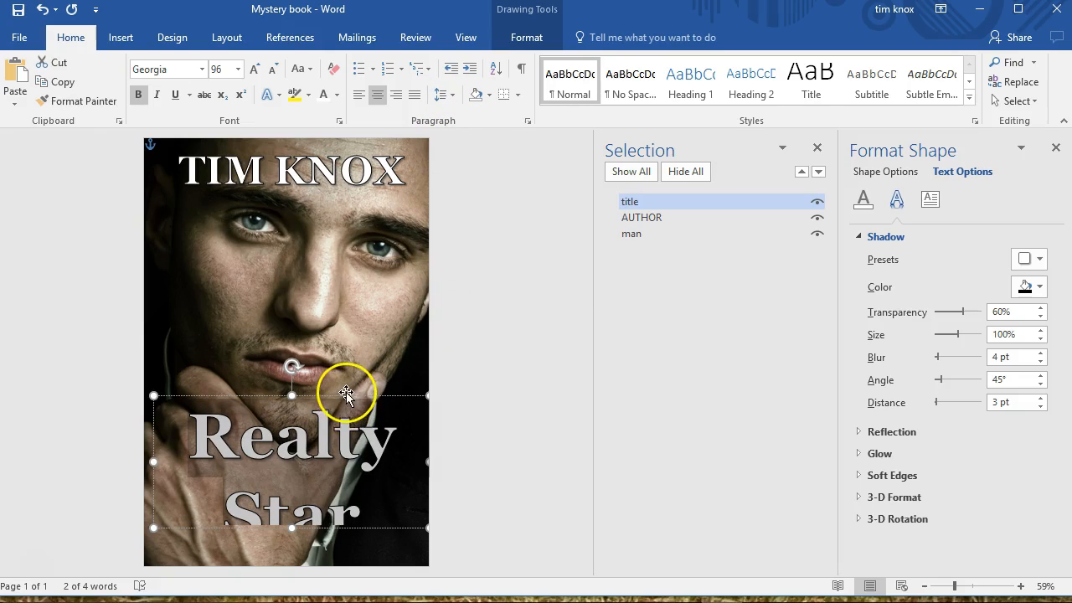
drag(292, 395, 324, 266)
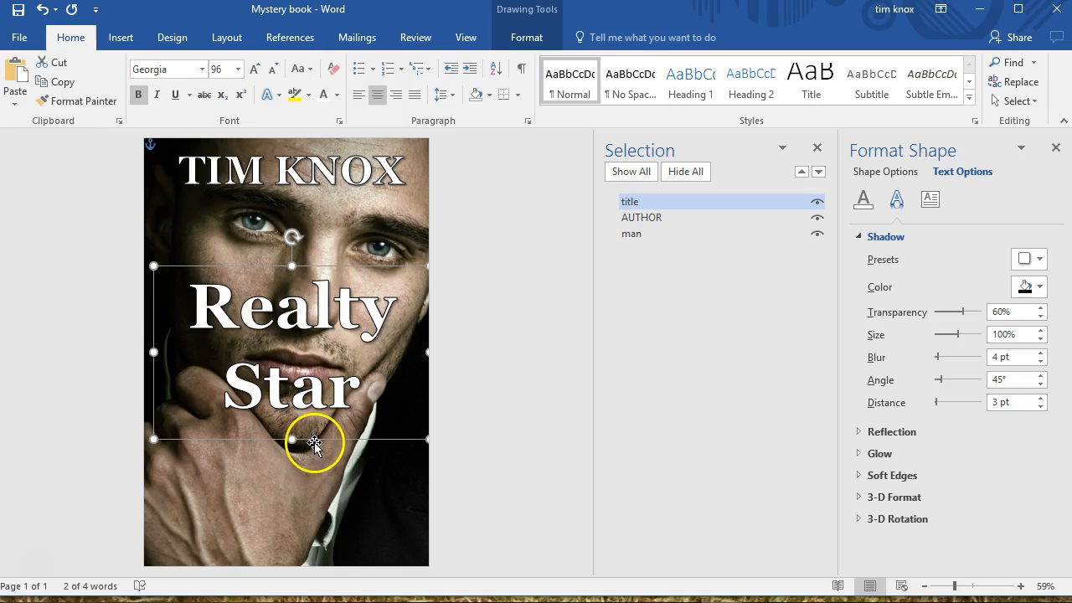
Duplicate the title text box away from the original, and reduce the original to only the word "Realty" in a shorter box
key(ctrl+v)
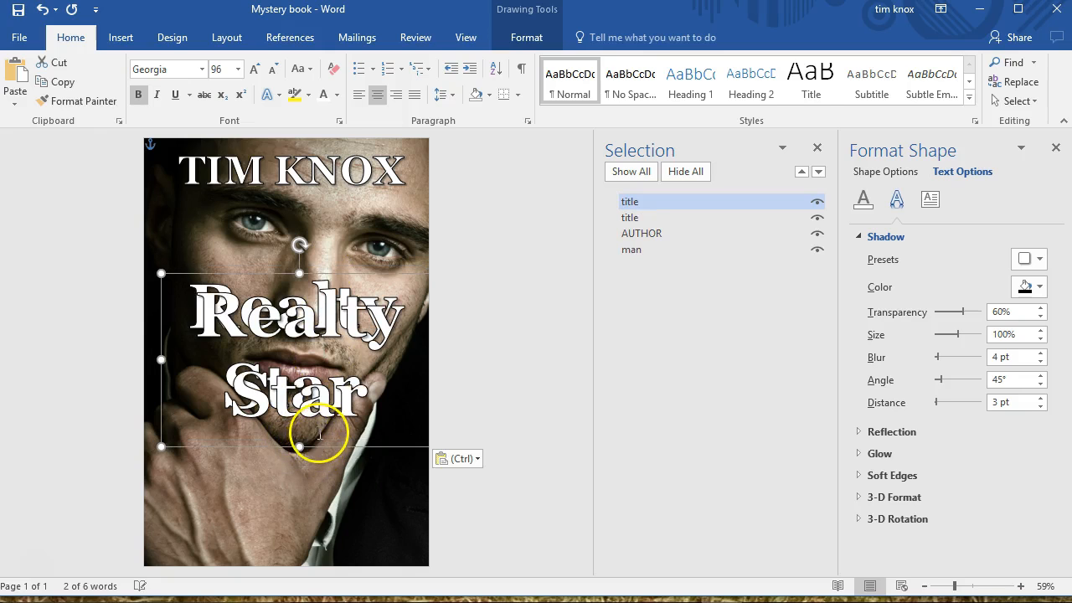
drag(314, 445, 492, 527)
click(270, 387)
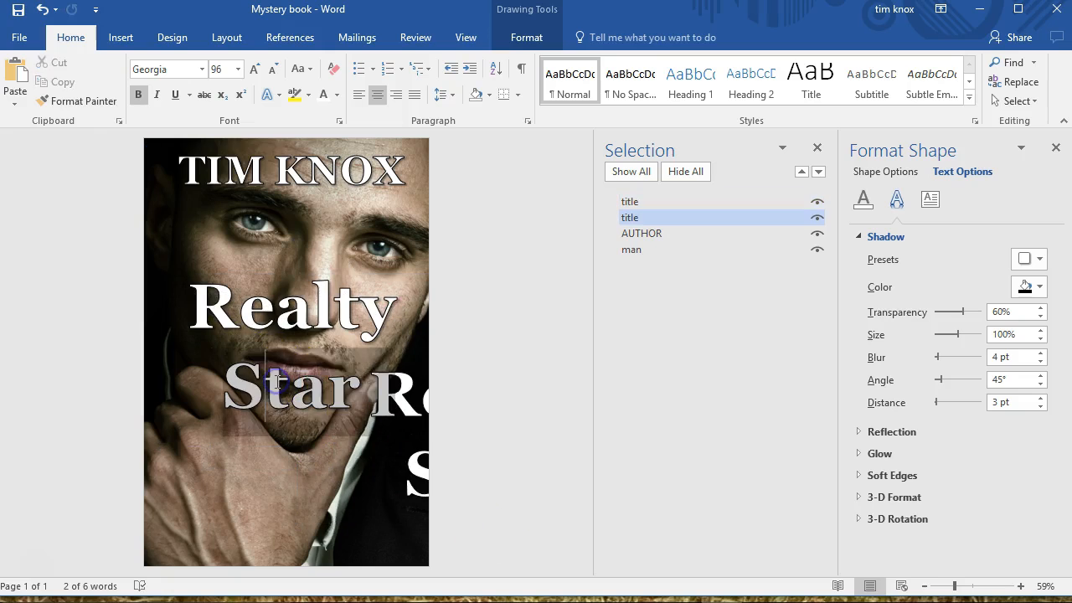
double_click(270, 387)
key(Delete)
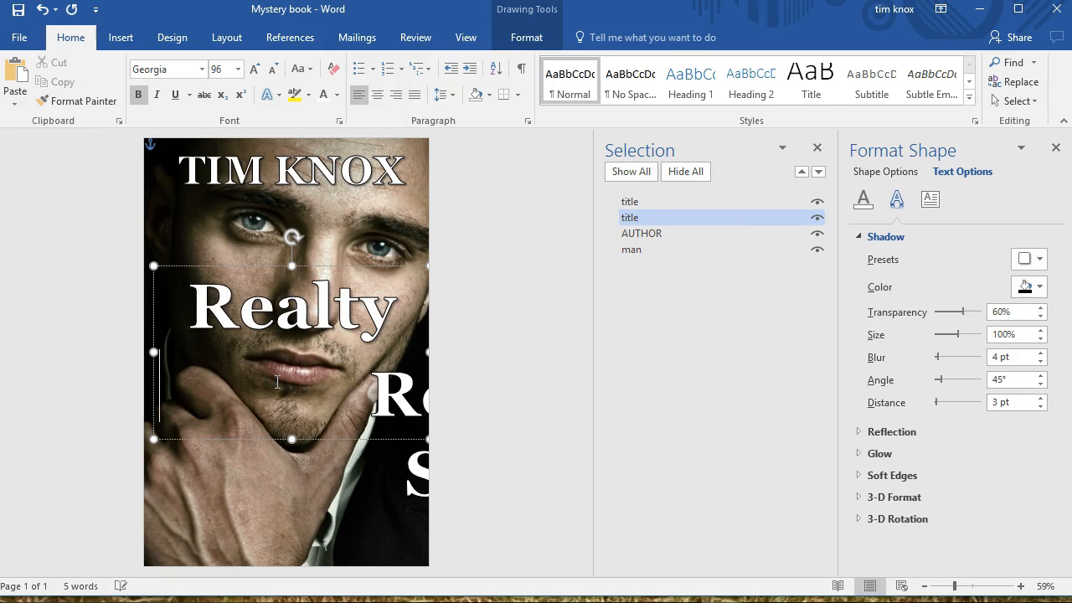
key(ctrl+e)
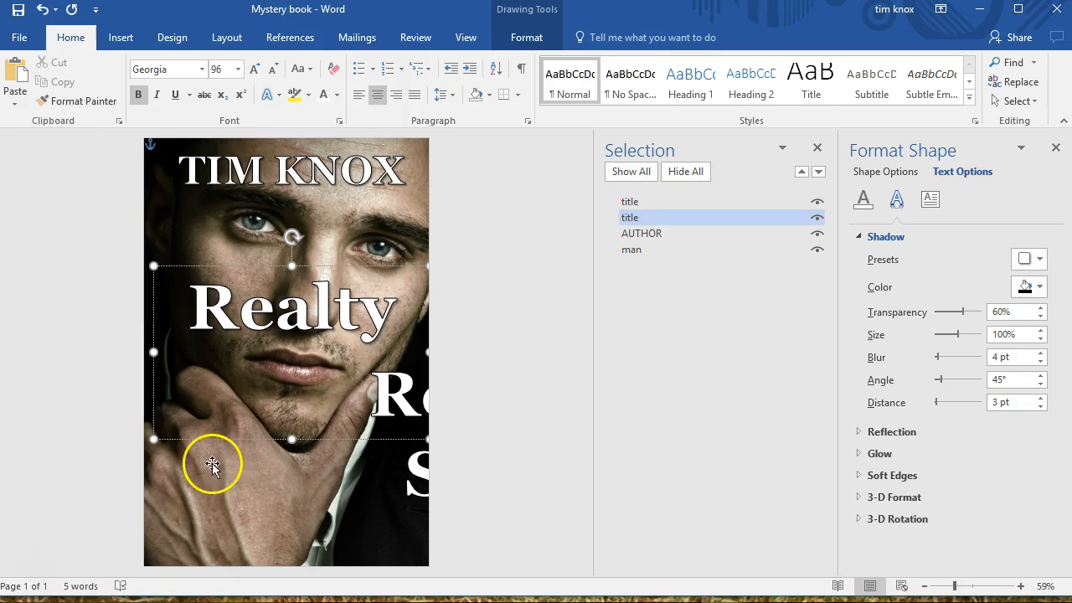
drag(288, 439, 292, 370)
Delete "Realty" from the duplicate title box, and place it as a shortened "Star" box directly beneath the word "Realty"
click(384, 409)
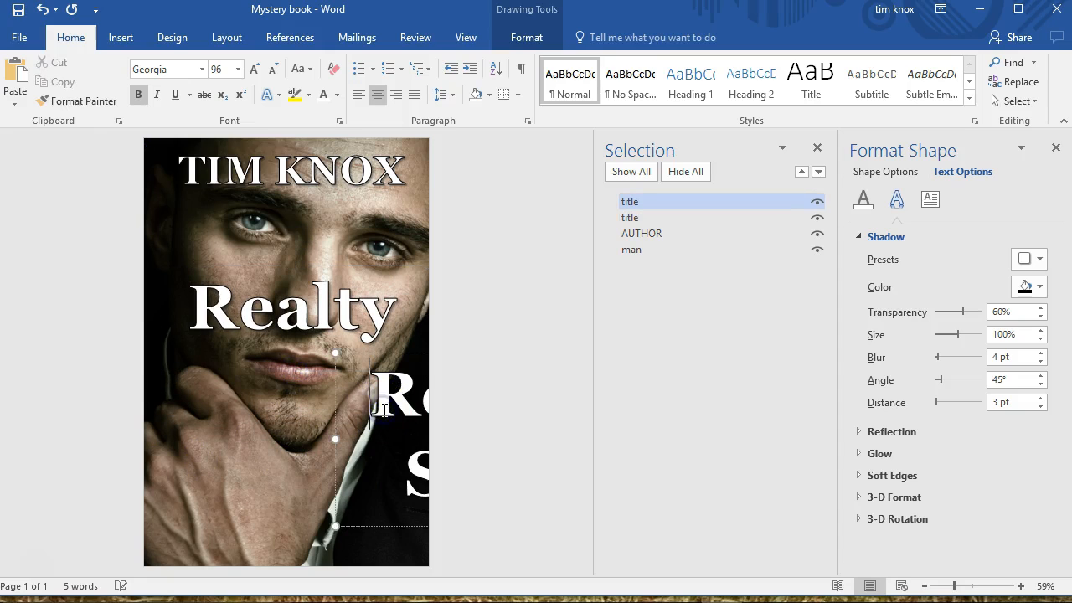
double_click(384, 409)
key(Delete)
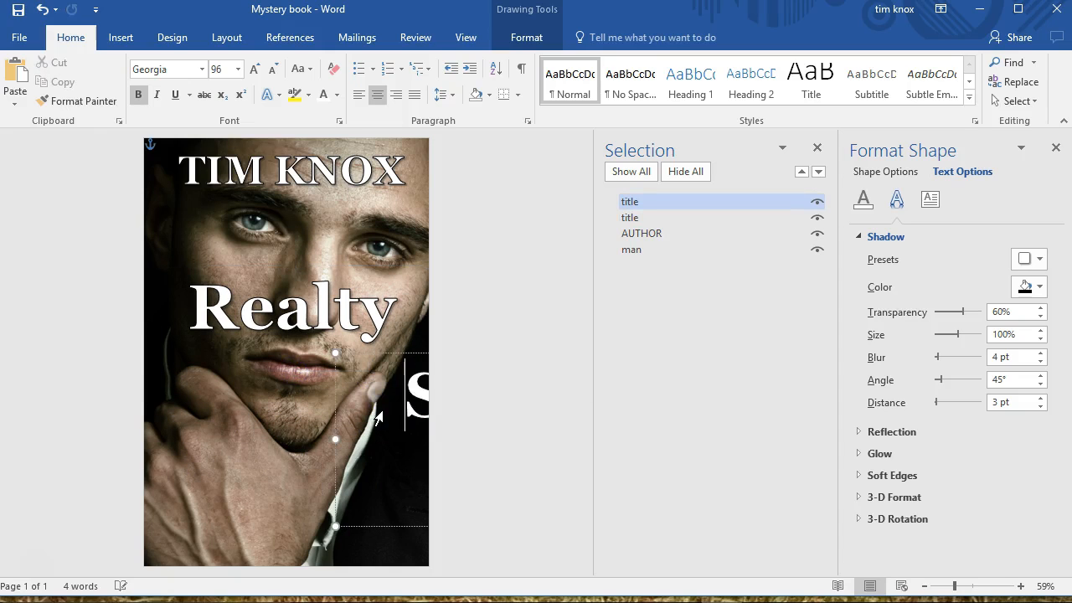
drag(338, 421, 120, 432)
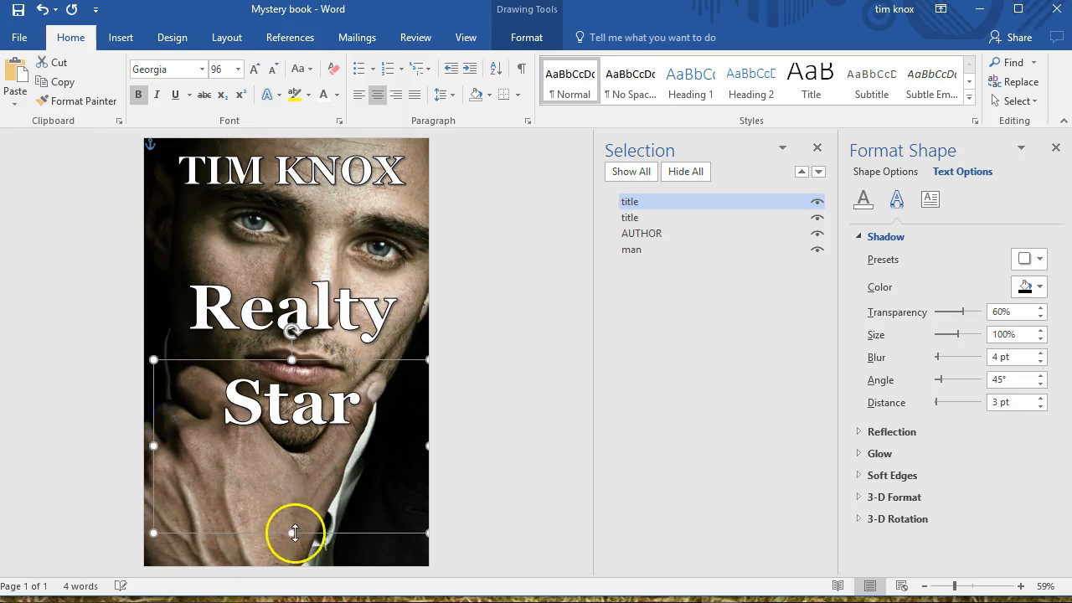
drag(291, 530, 334, 464)
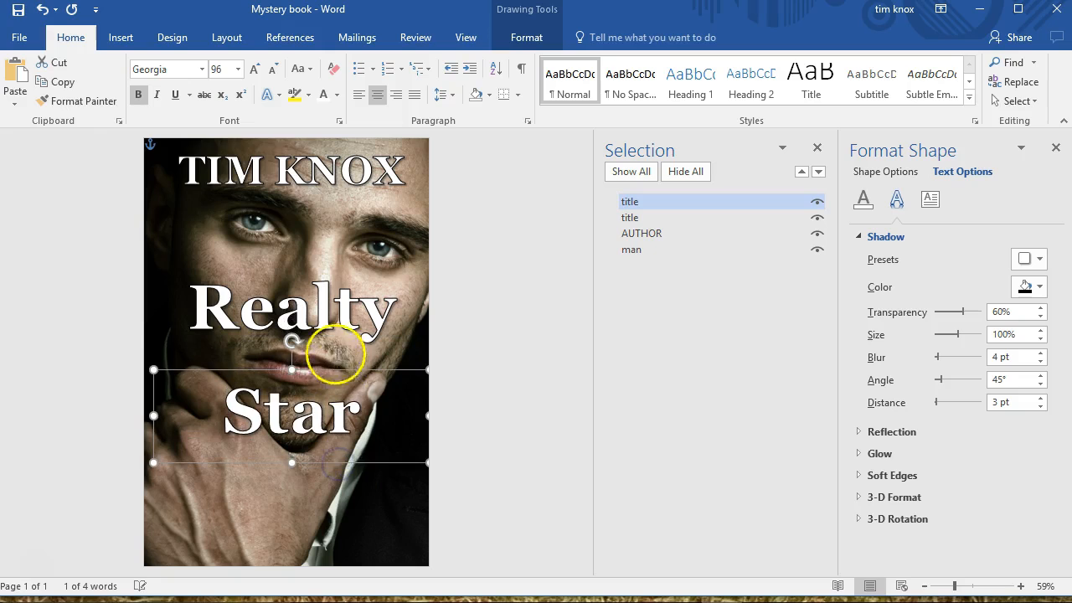
Try font size 122 on the word "Realty", and settle on 112
triple_click(331, 324)
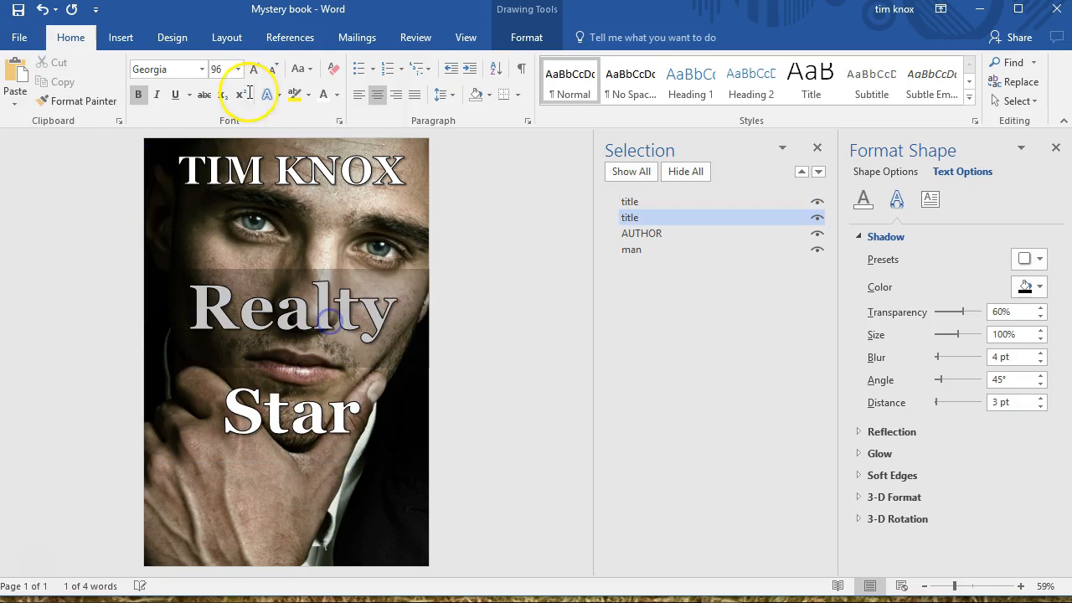
click(219, 70)
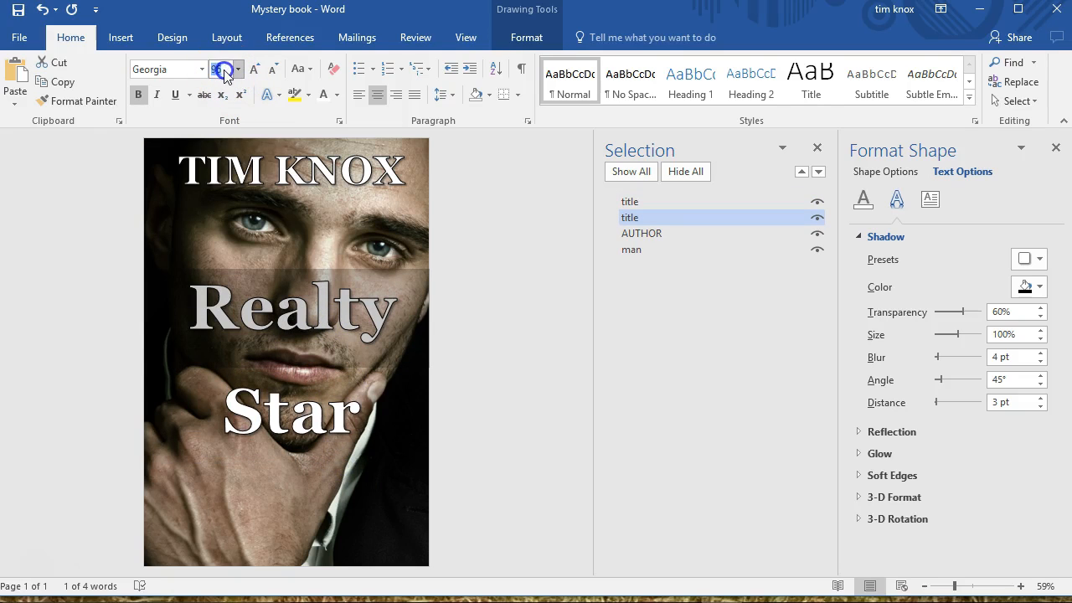
text(122)
key(Return)
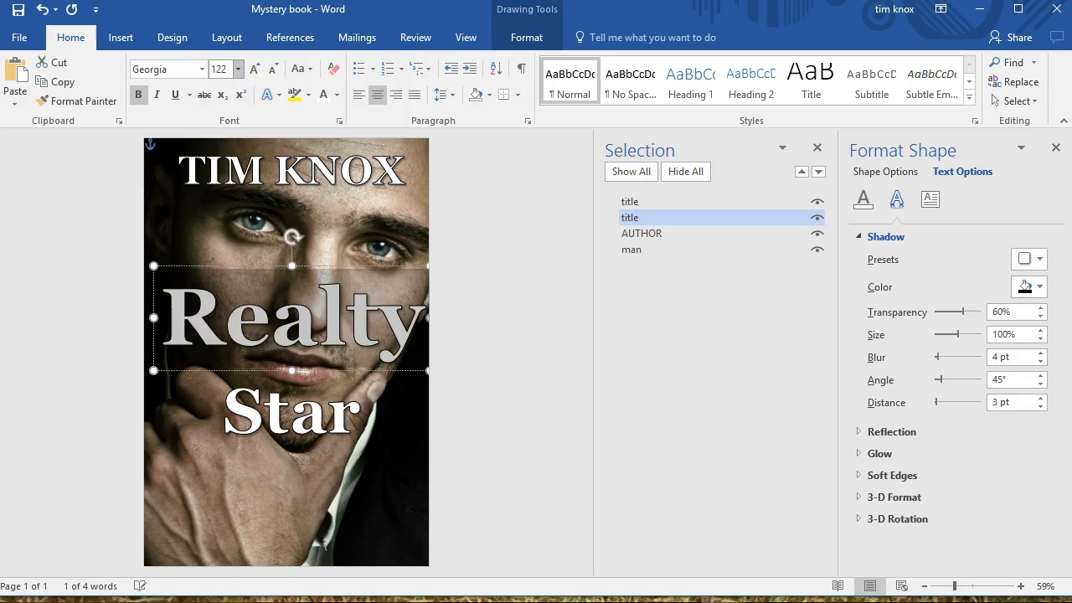
click(222, 71)
text(112)
key(Return)
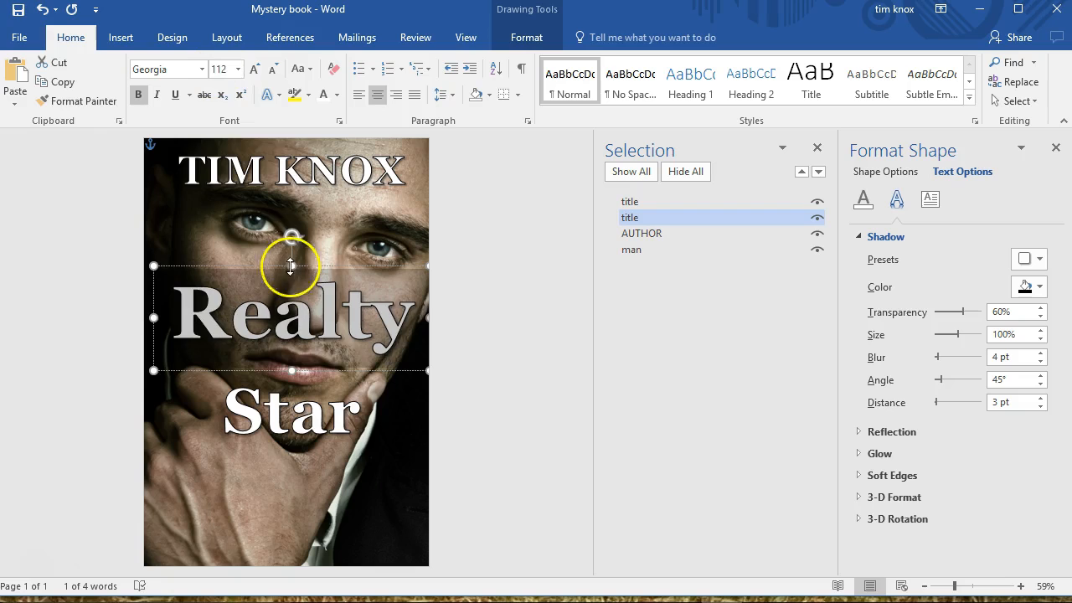
Set the font size of the word "Star" to 112 and deselect its text box
click(293, 423)
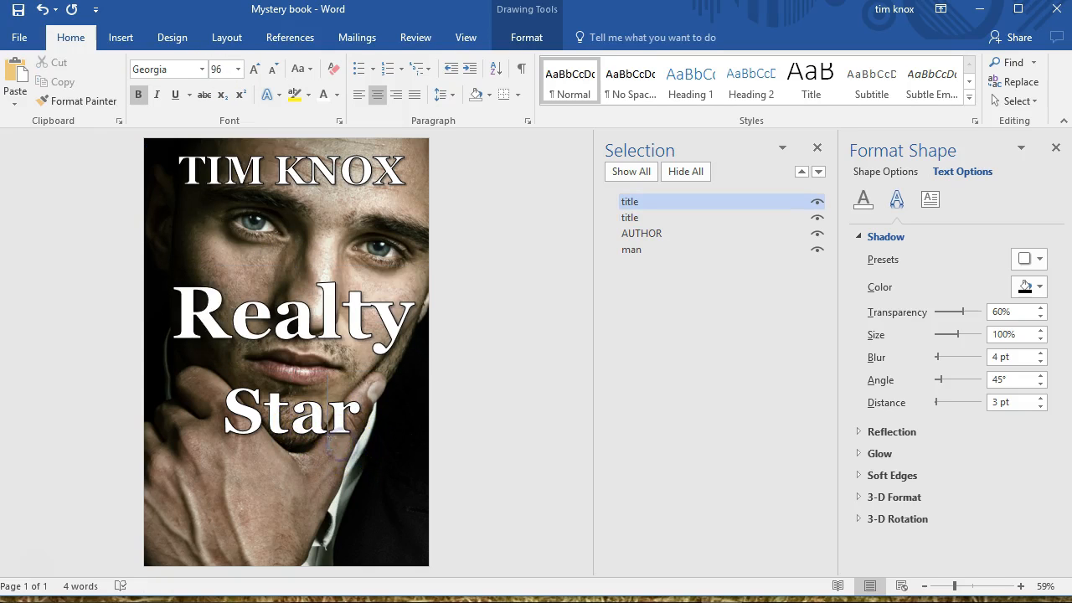
double_click(327, 434)
click(242, 70)
click(216, 70)
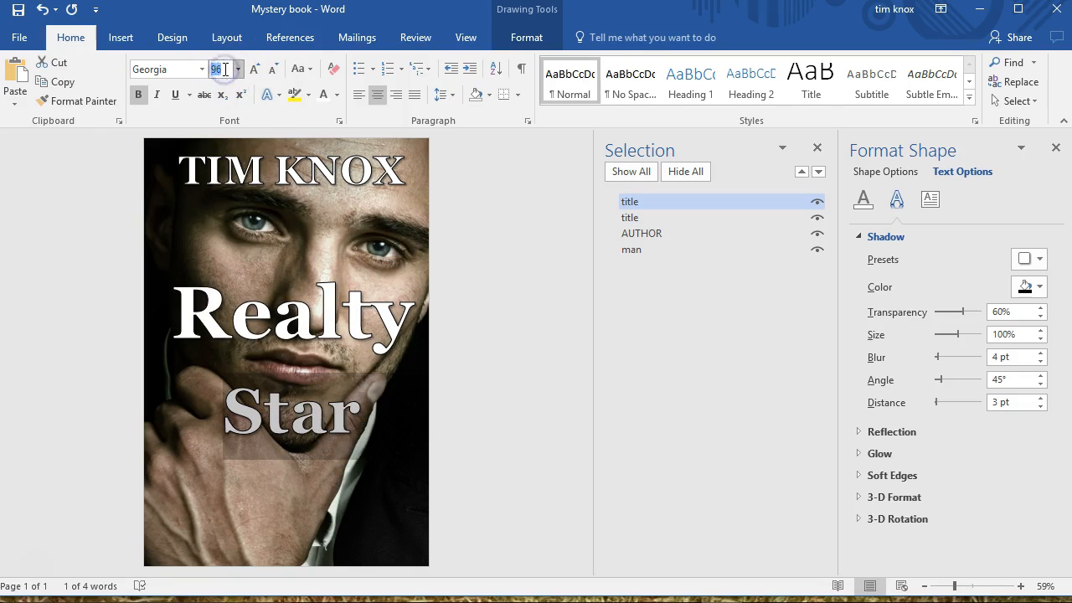
text(112)
key(Return)
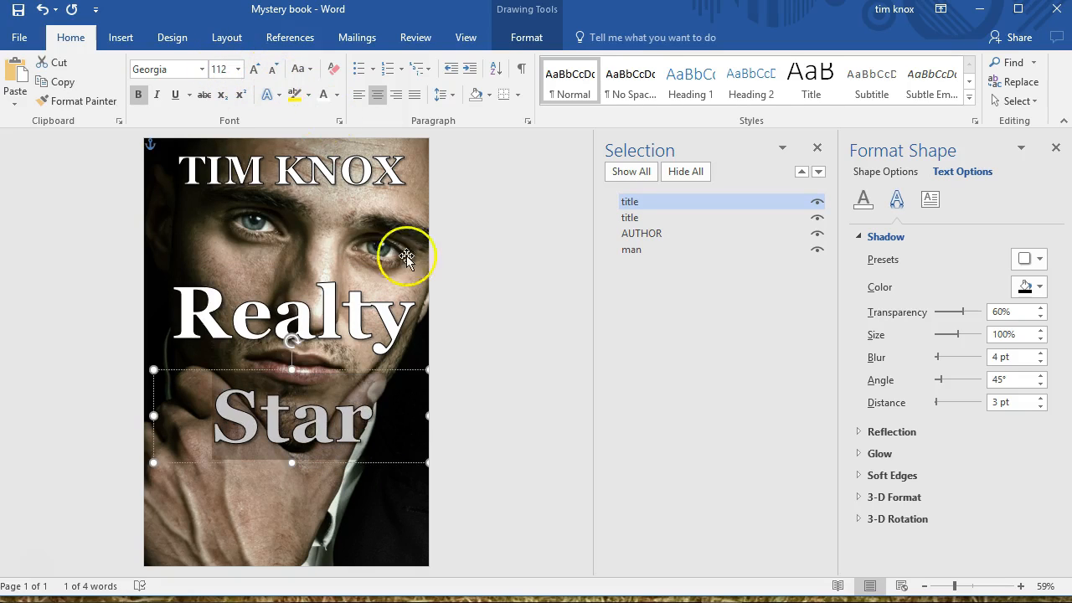
click(460, 321)
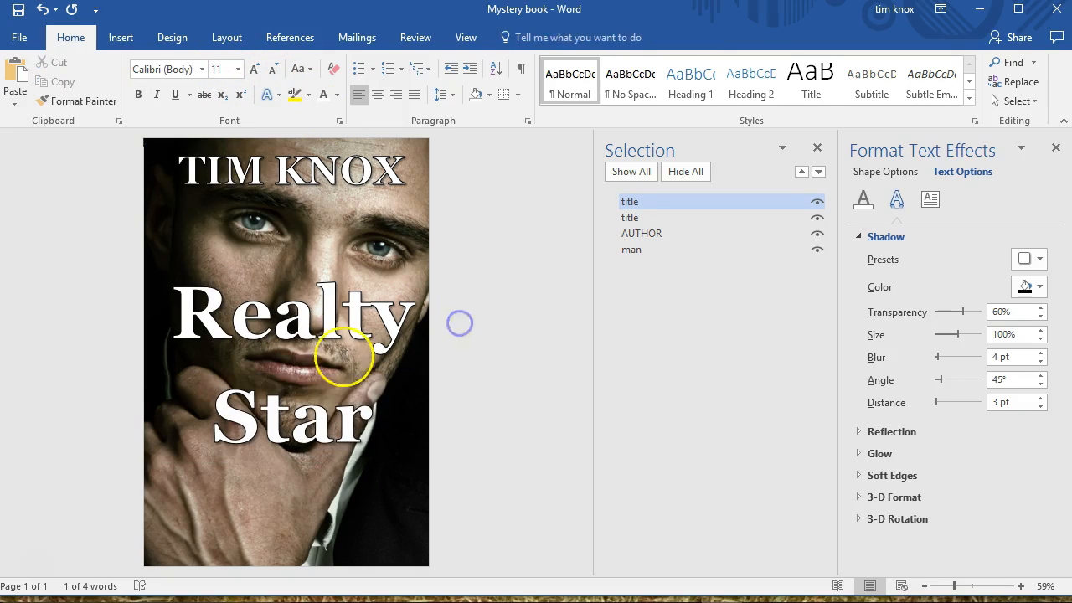
Replace the title word "Realty" with "REALITY" in capital letters
click(315, 371)
click(317, 347)
click(287, 370)
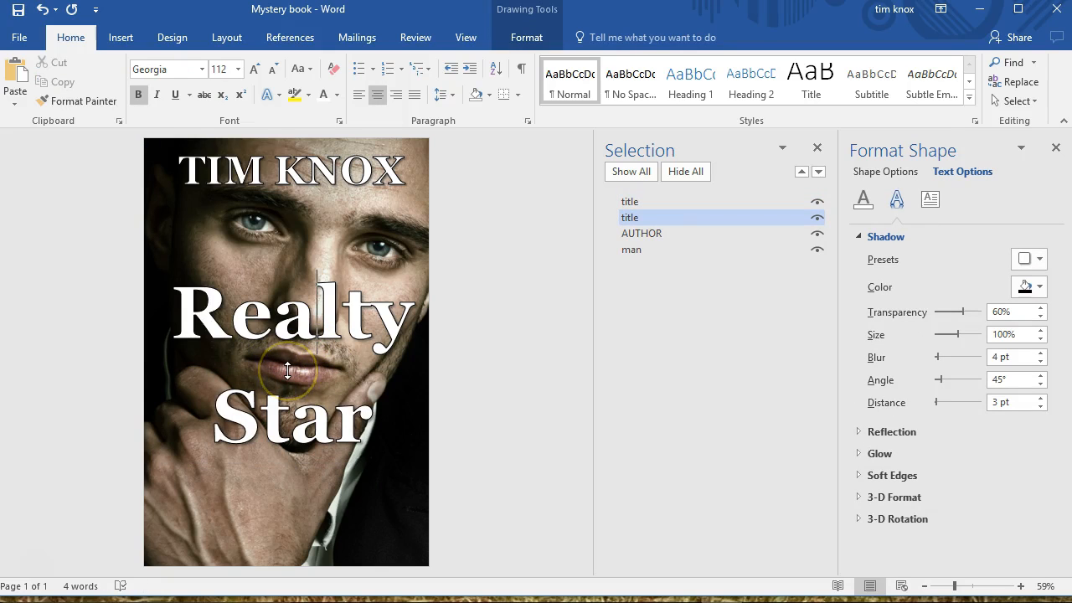
double_click(283, 337)
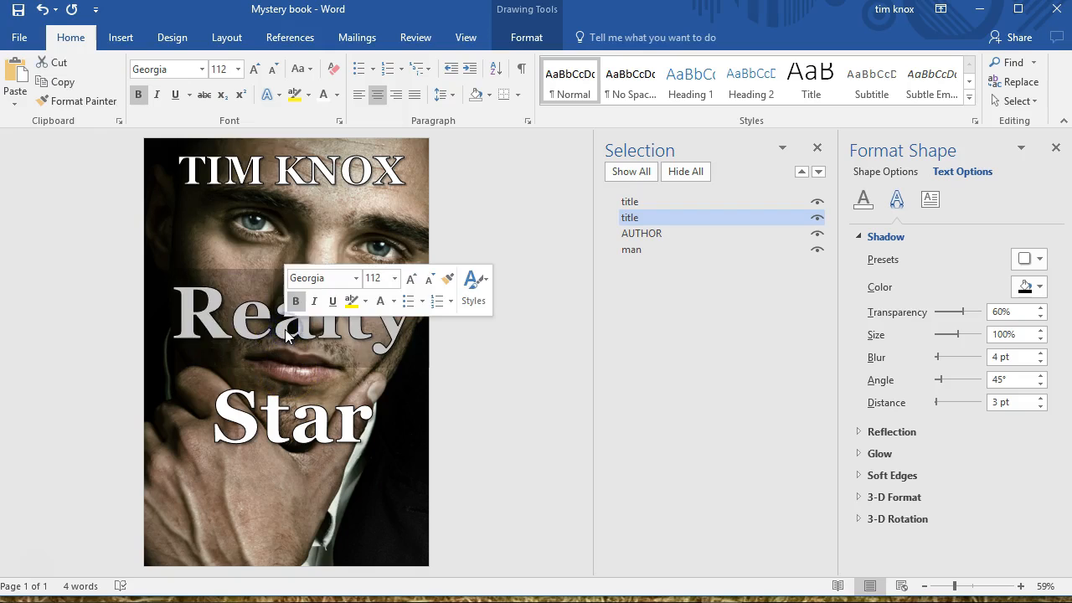
key(Delete)
text(r)
key(BackSpace)
text(REAL)
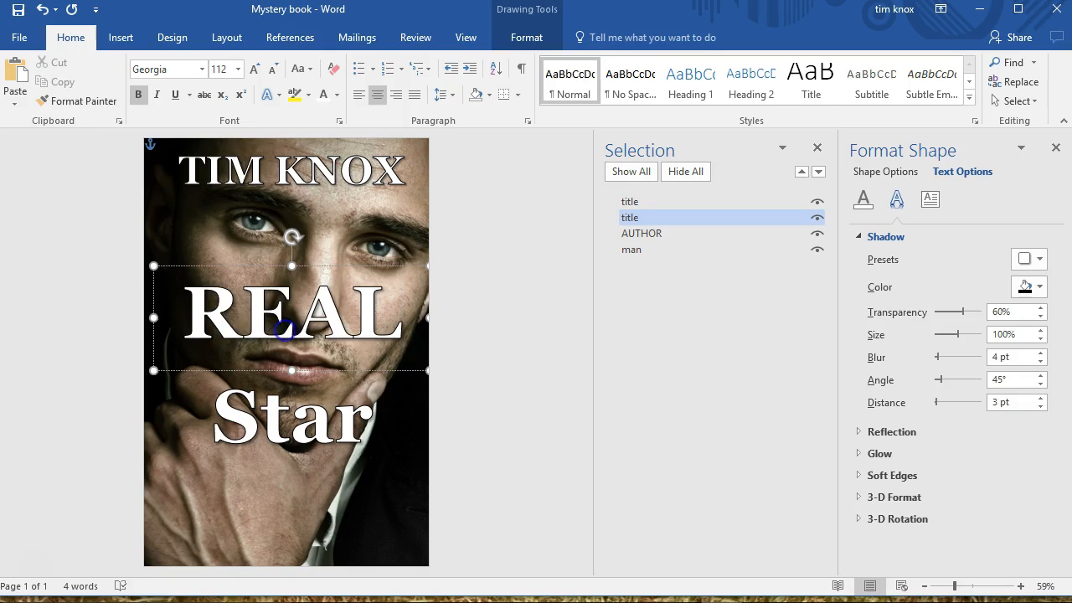
key(BackSpace)
text(IALT)
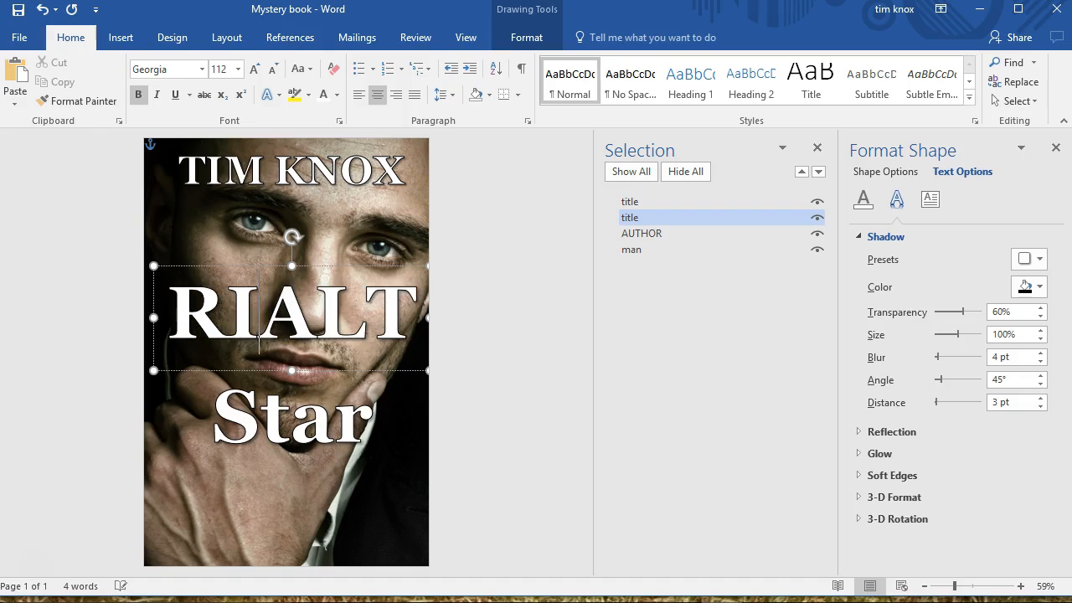
double_click(288, 336)
text(REALI)
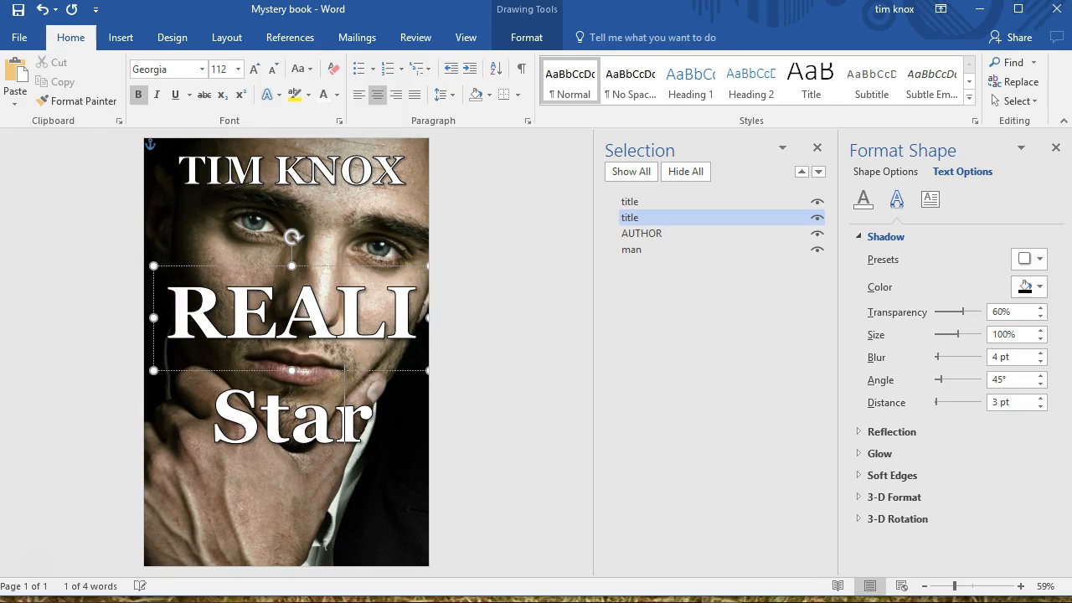
Try font size 72 and then a larger size on "REALITY", and move its text box slightly toward the page's left edge
double_click(288, 331)
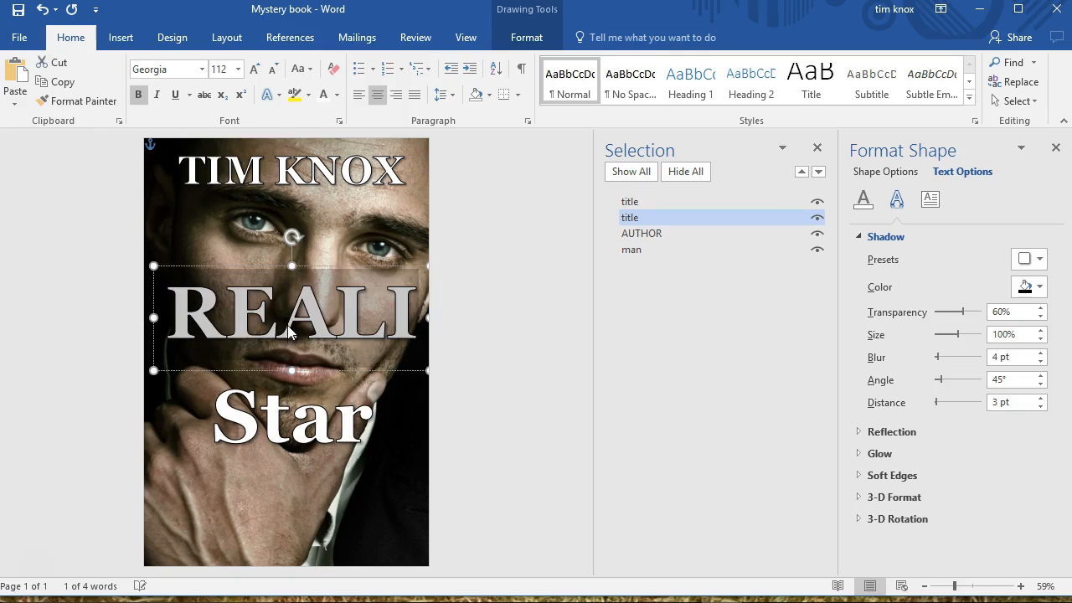
click(238, 74)
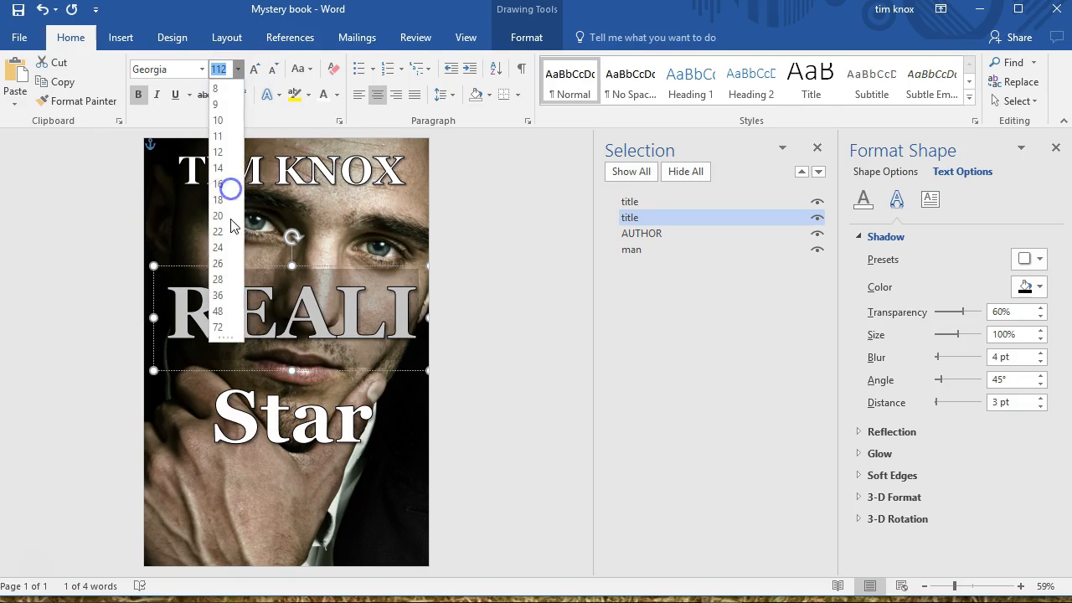
click(215, 328)
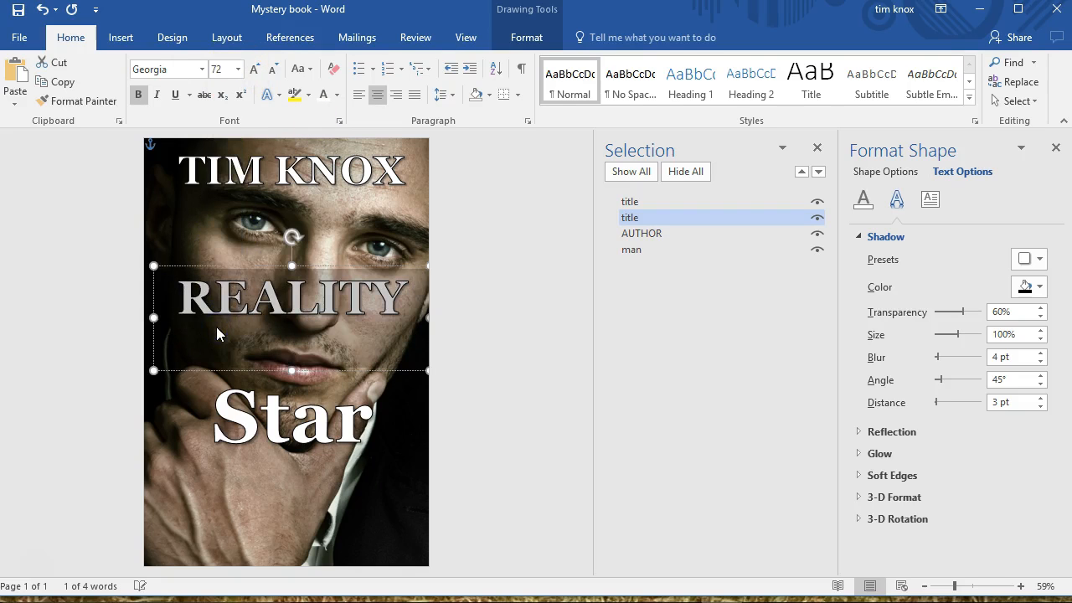
click(215, 71)
drag(321, 370, 309, 376)
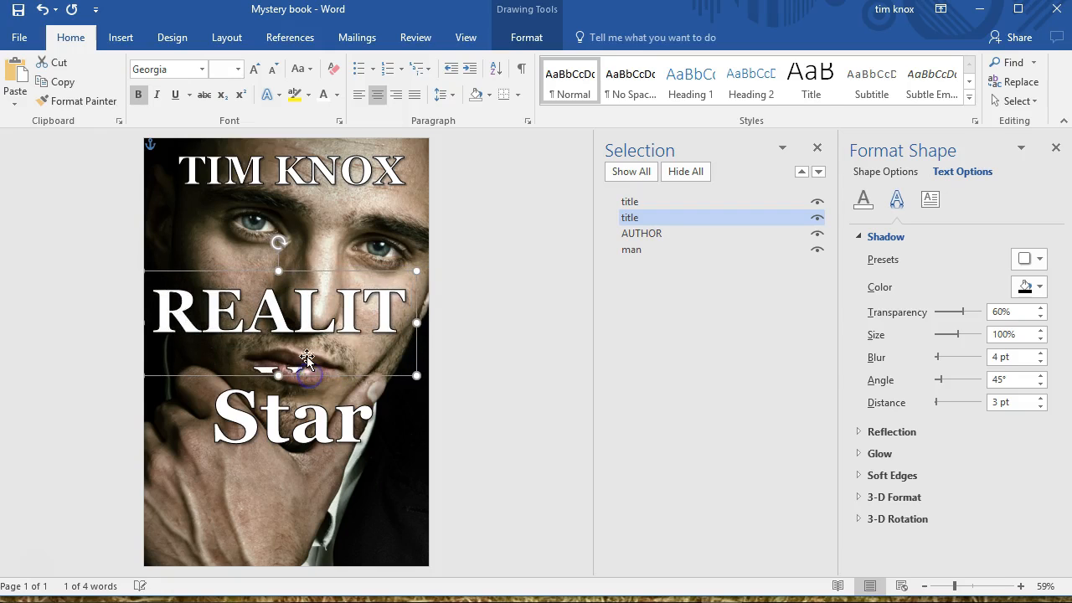
Set the font size of "REALITY" to 84 and widen its text box to the page edge to fit the word on one line
double_click(295, 304)
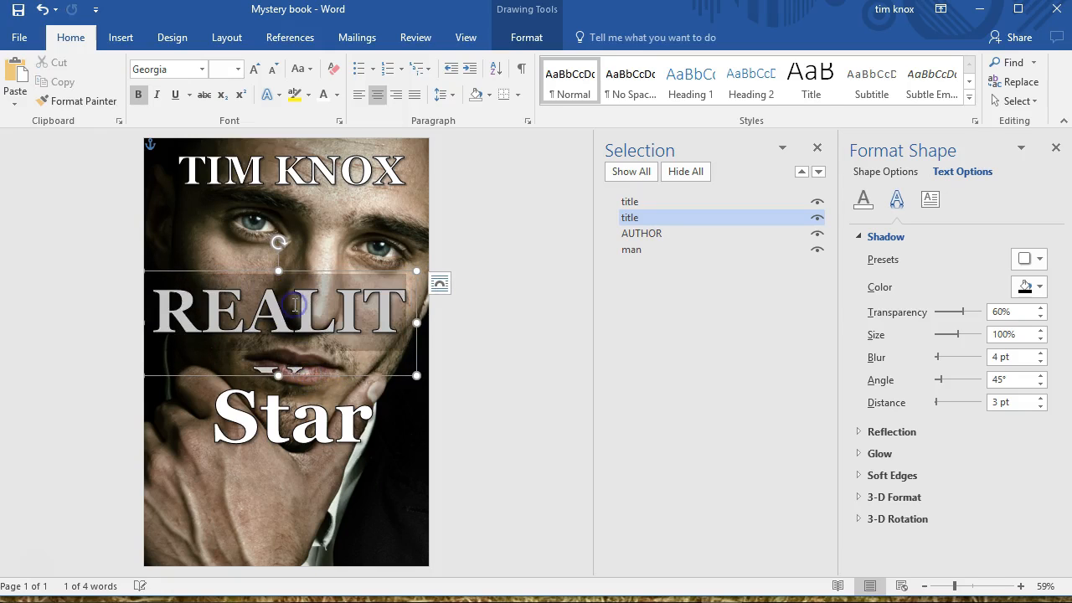
click(238, 68)
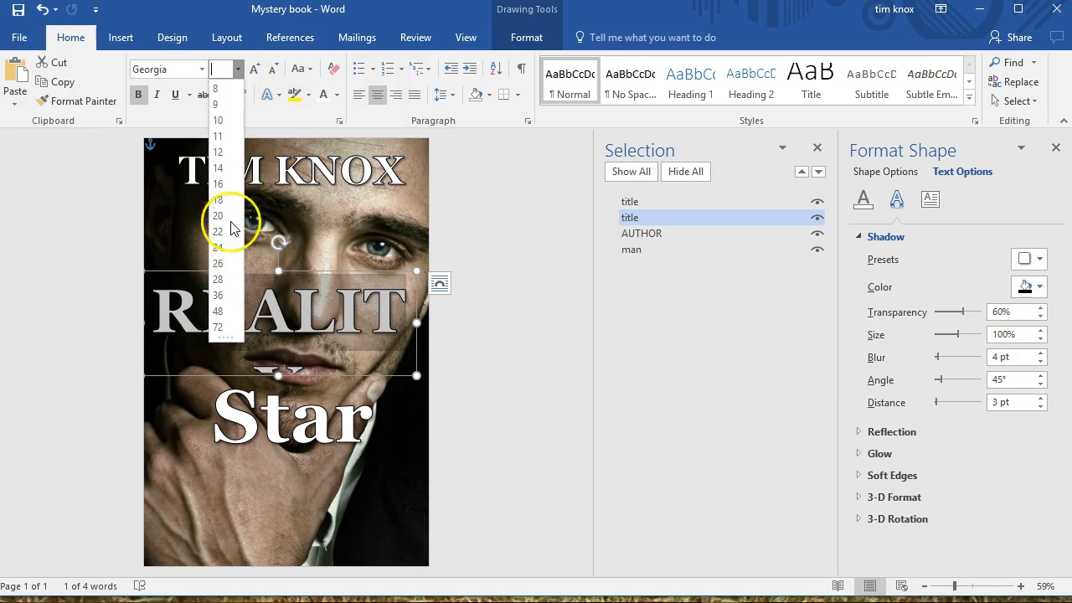
click(220, 72)
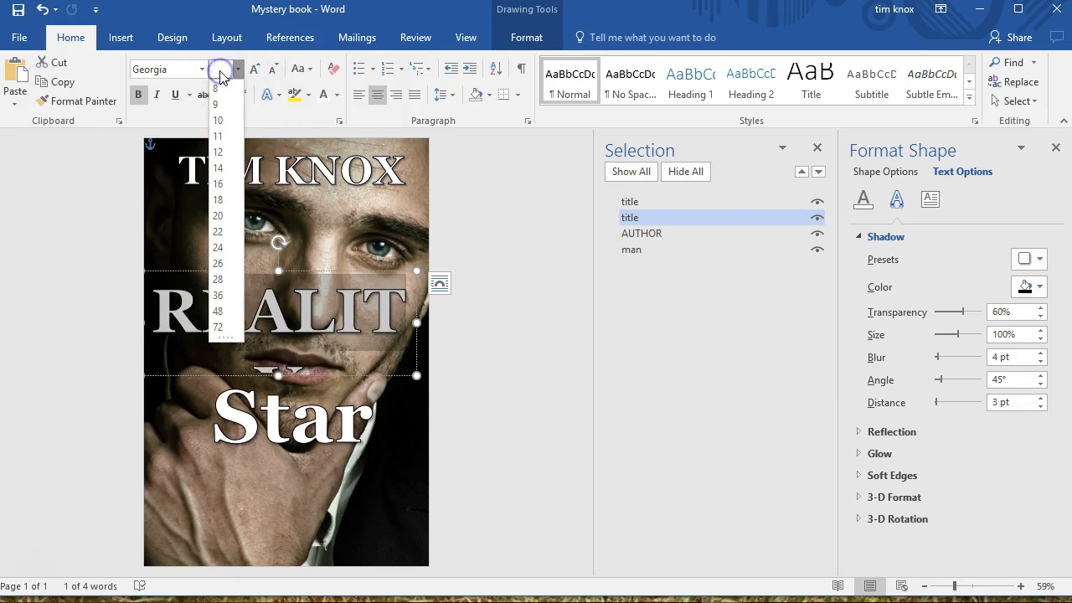
text(8)
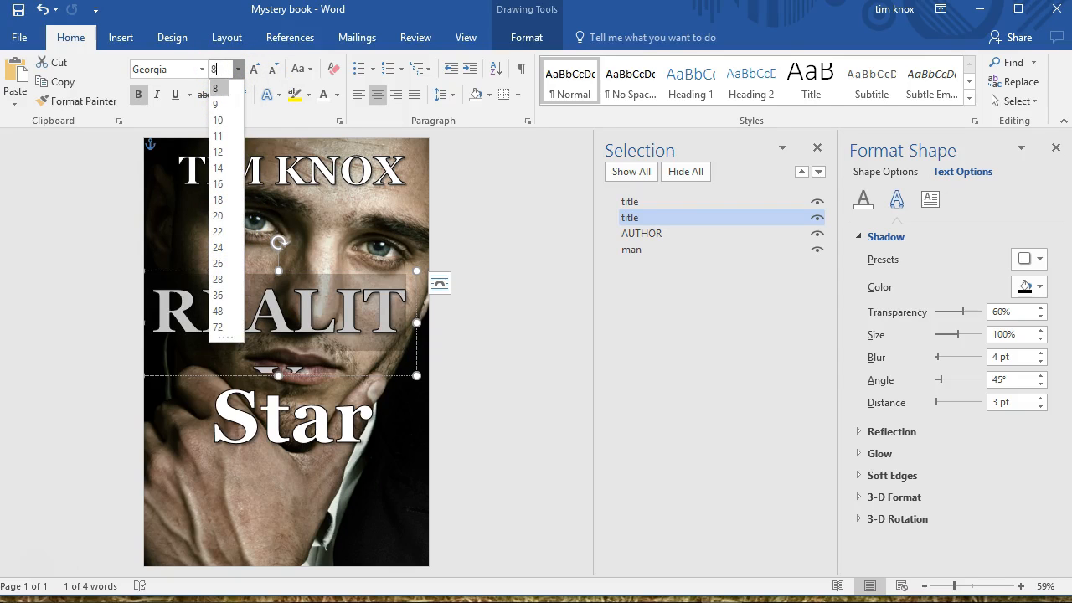
text(4)
key(Return)
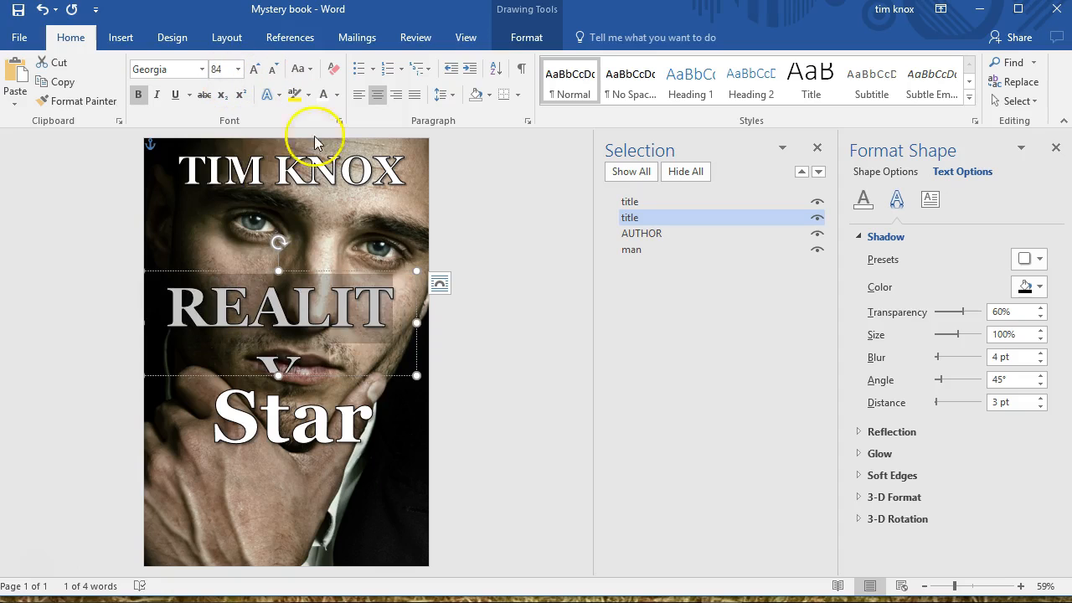
drag(422, 321, 427, 322)
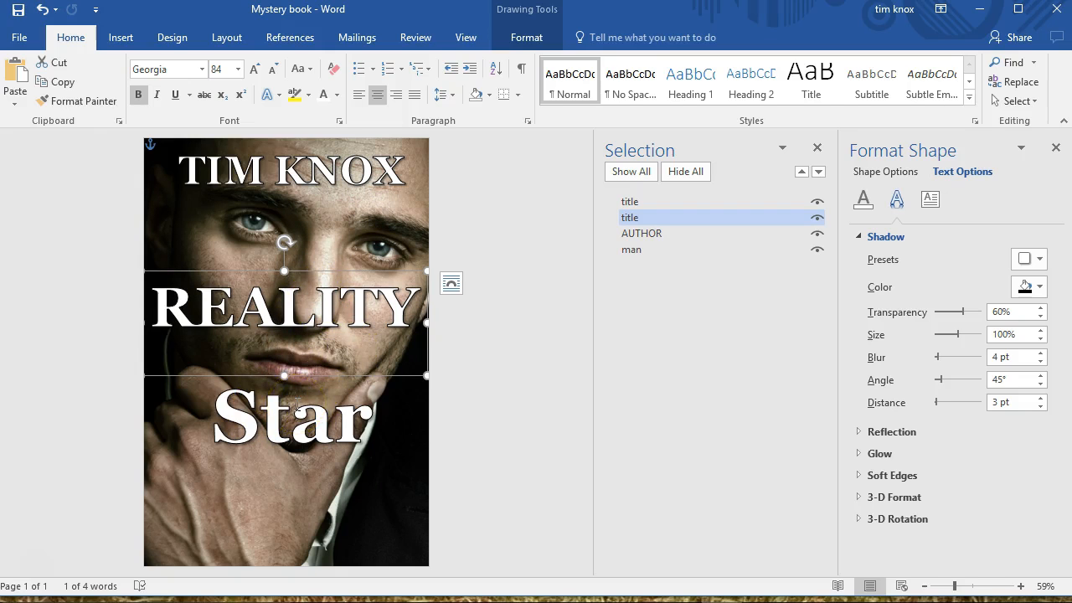
Try the Bookman Old Style font on the word "REALITY"
click(308, 376)
click(202, 68)
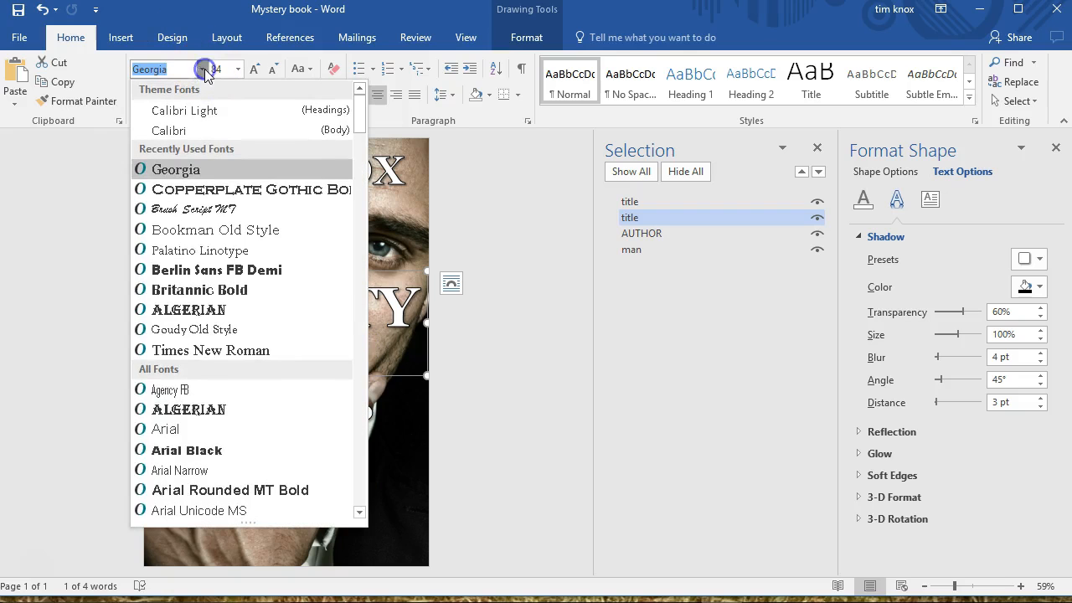
click(231, 237)
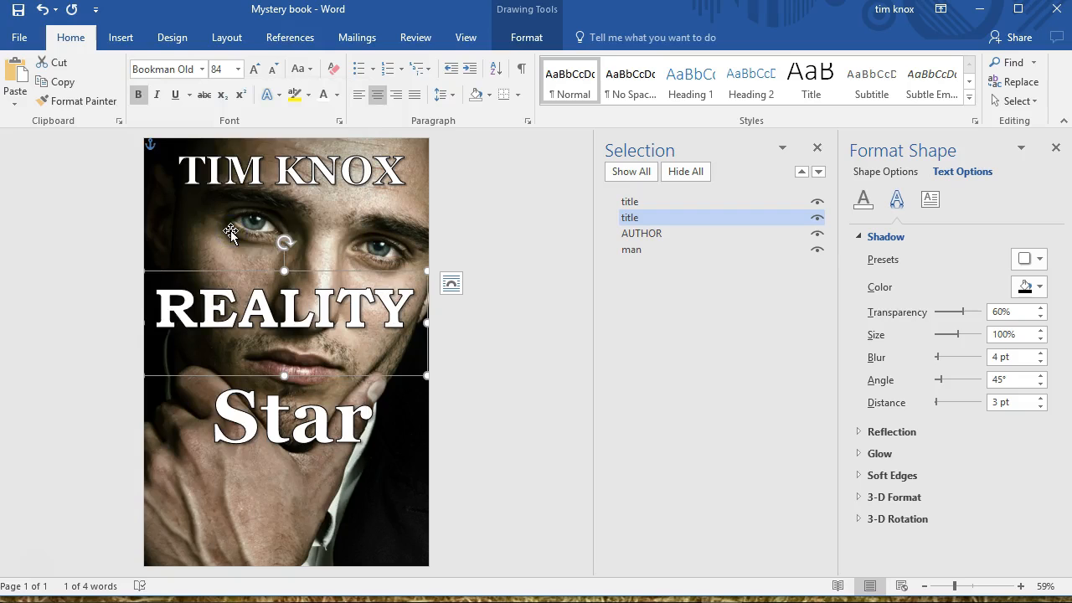
click(202, 71)
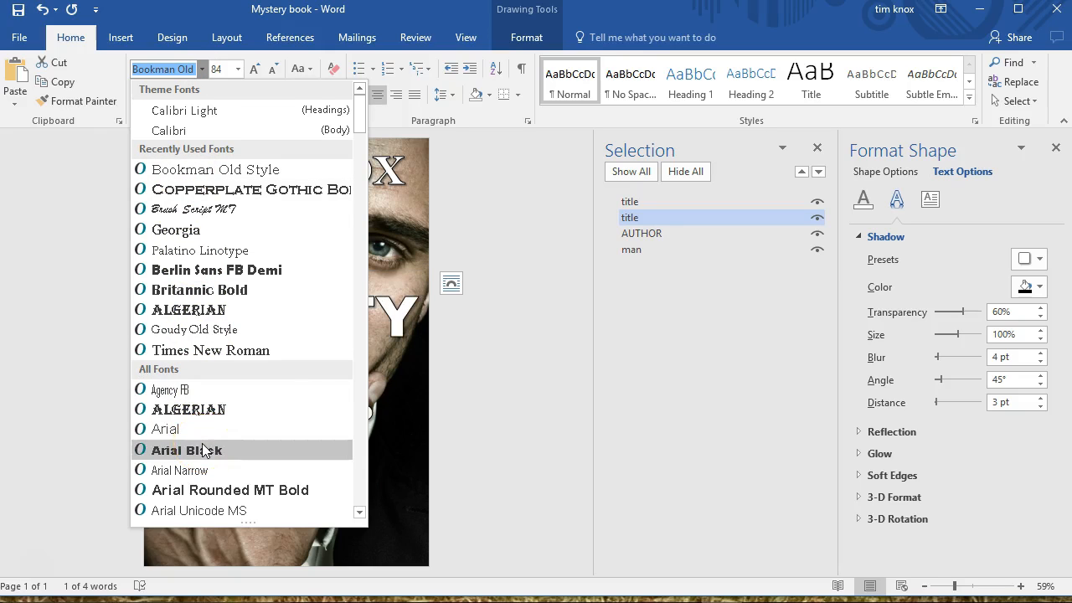
click(519, 249)
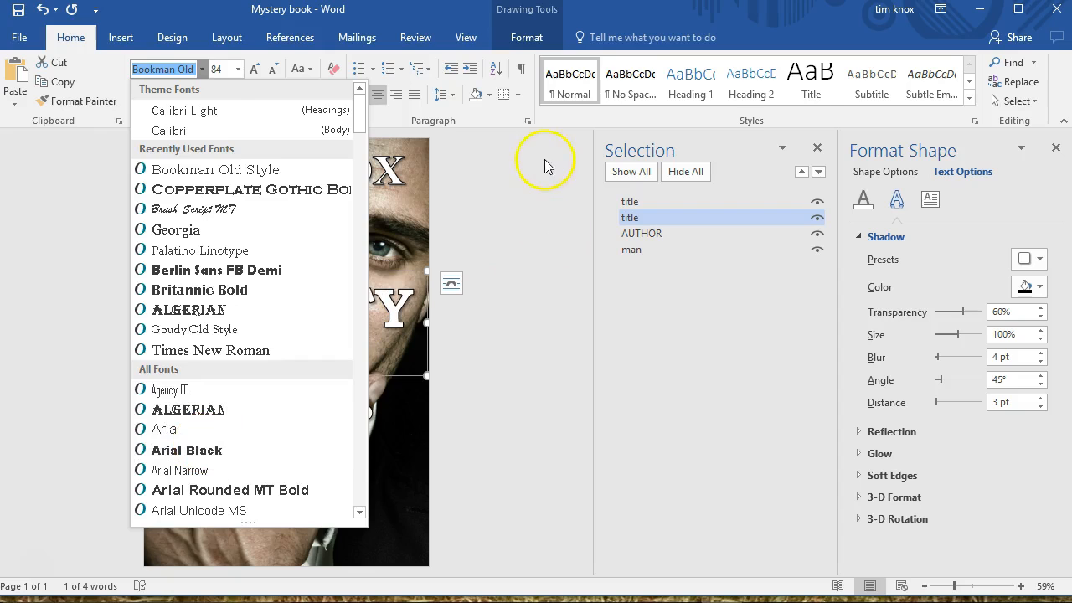
click(545, 159)
Close the Selection pane and deselect the title text box
click(818, 148)
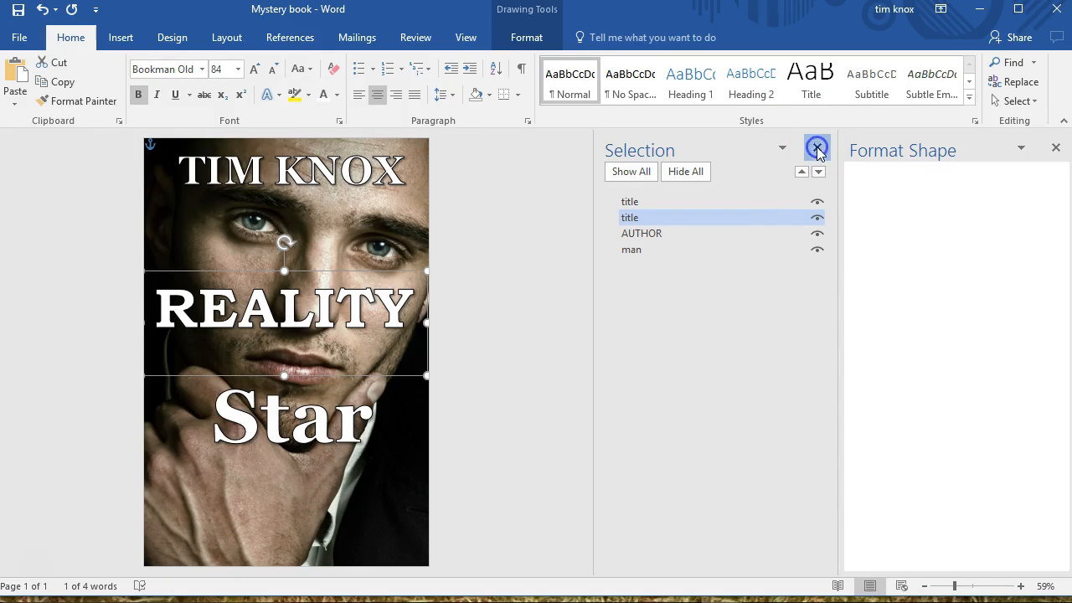
click(517, 282)
click(692, 247)
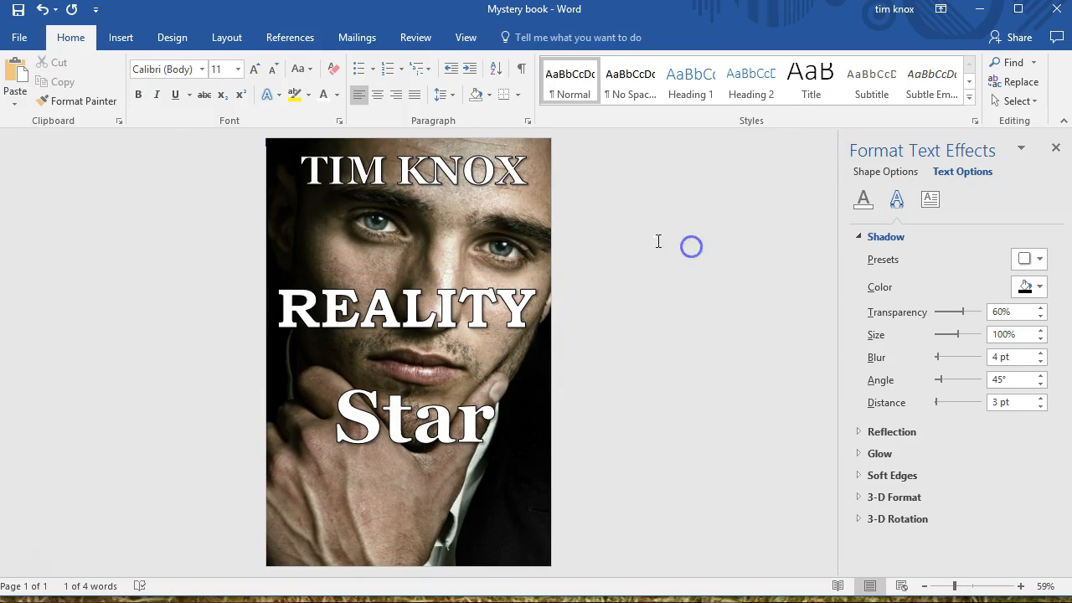
Change the font of "REALITY" to Gill Sans Ultra Bold Condensed and reduce the height of its text box
click(332, 281)
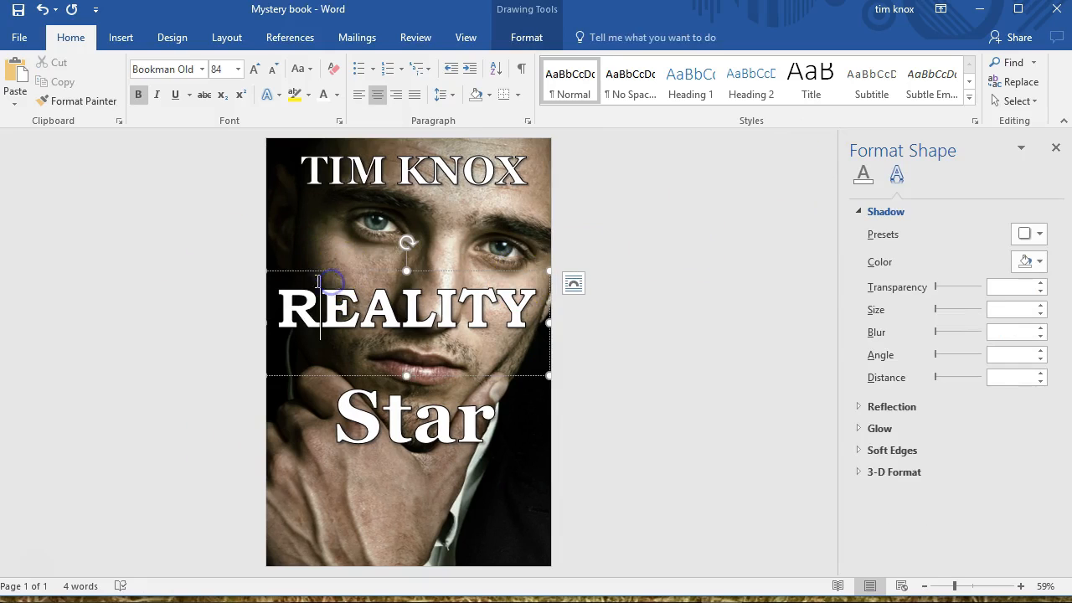
click(201, 69)
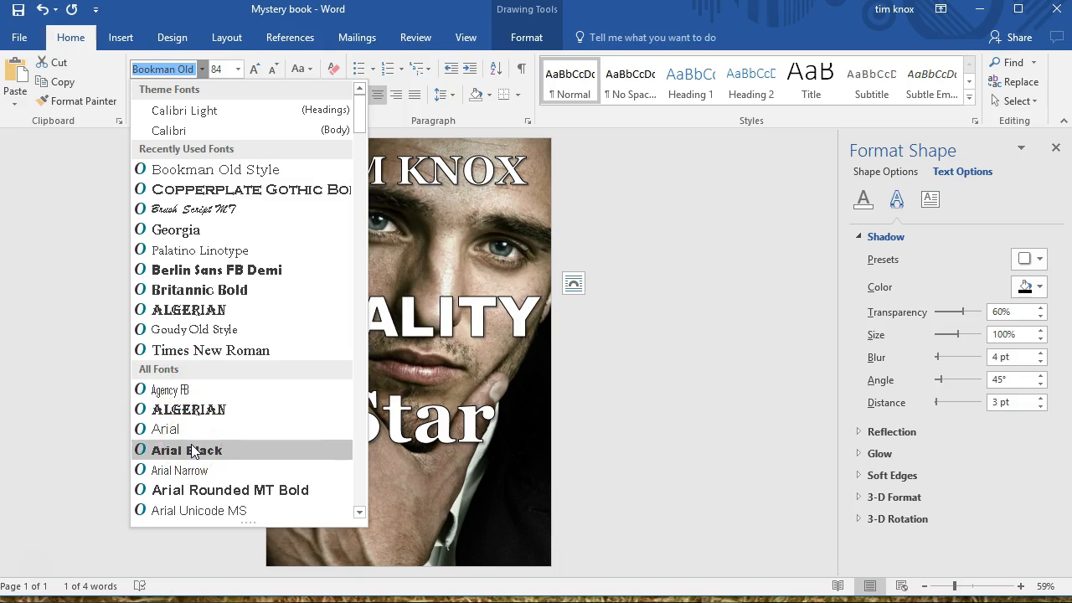
click(359, 352)
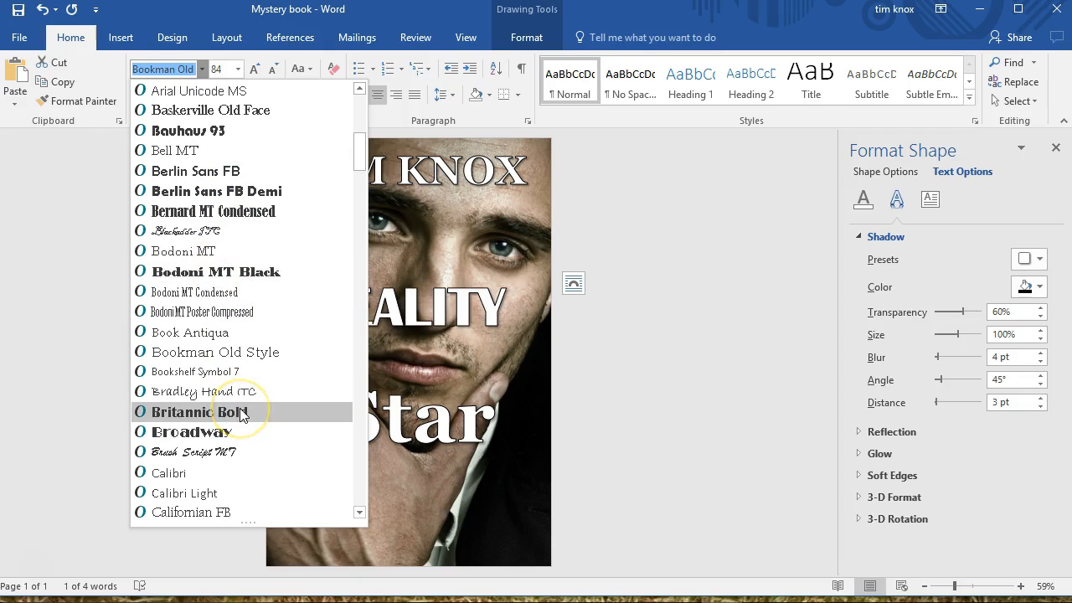
click(234, 432)
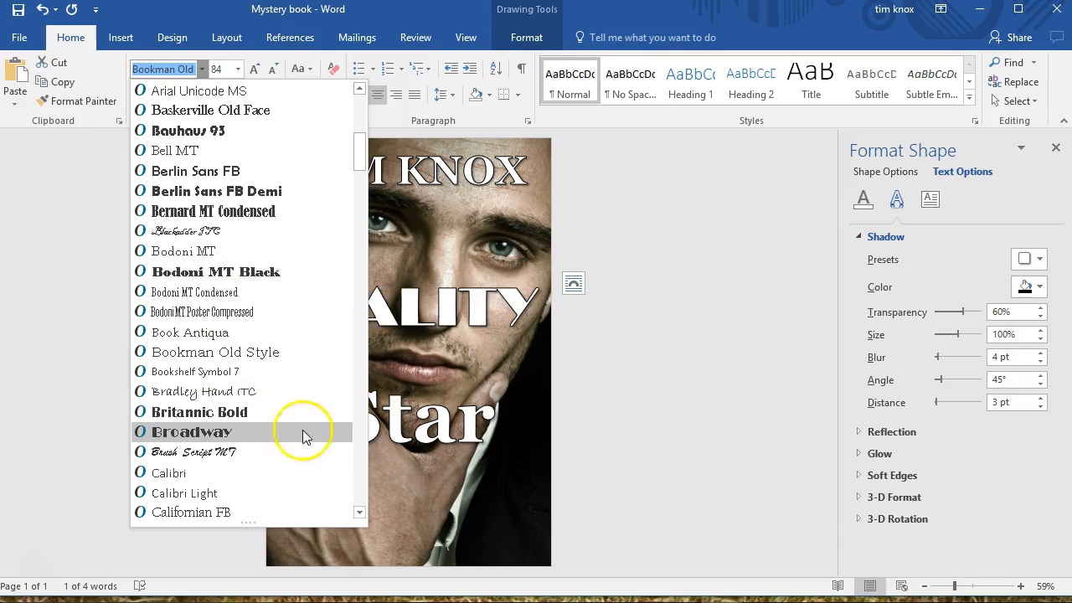
click(361, 418)
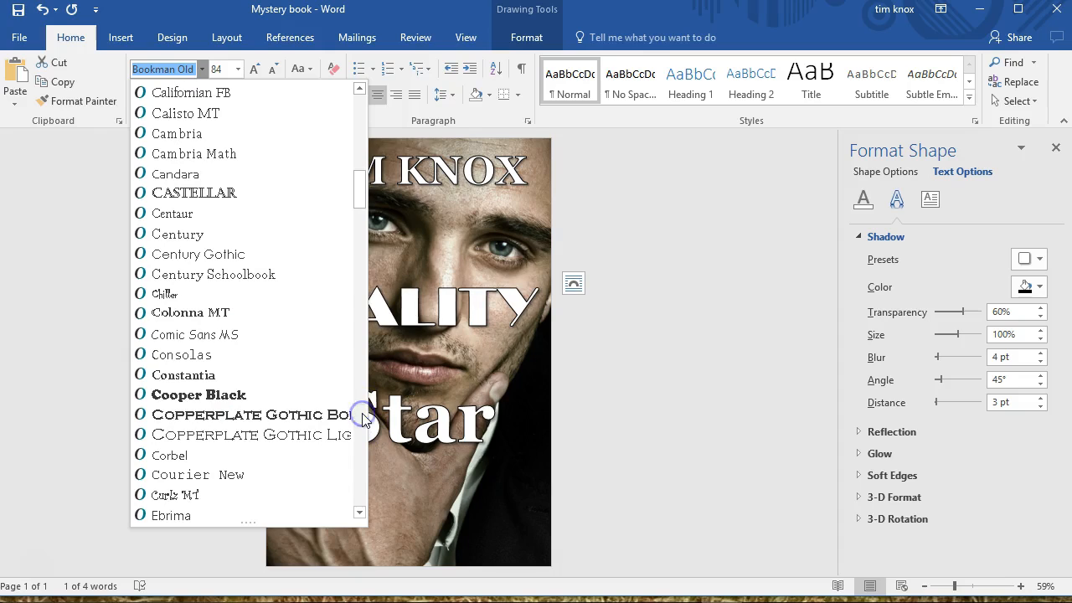
click(233, 399)
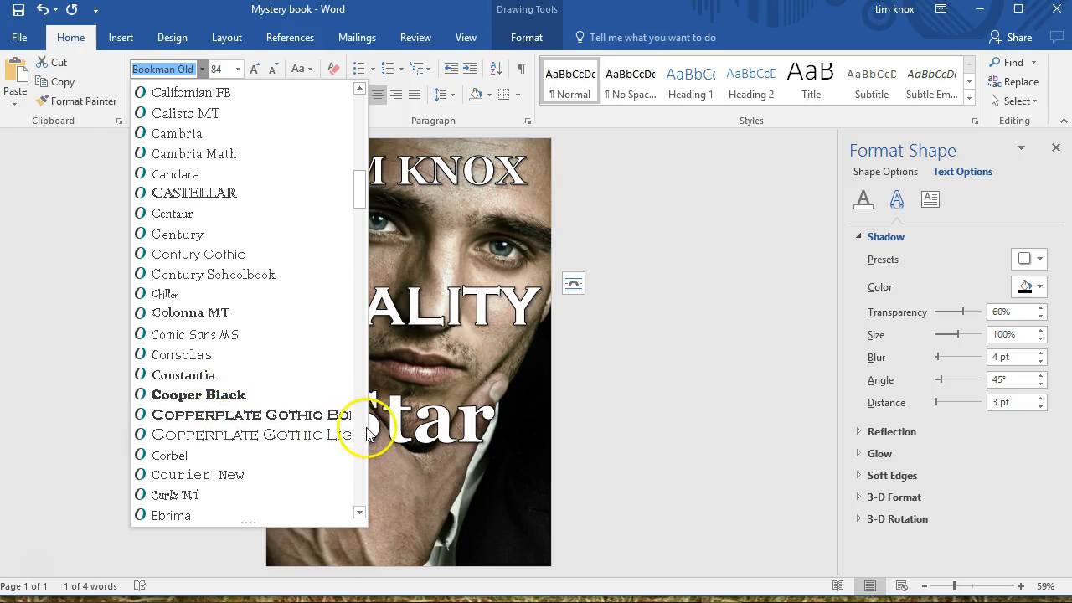
scroll(362, 429, down, 7)
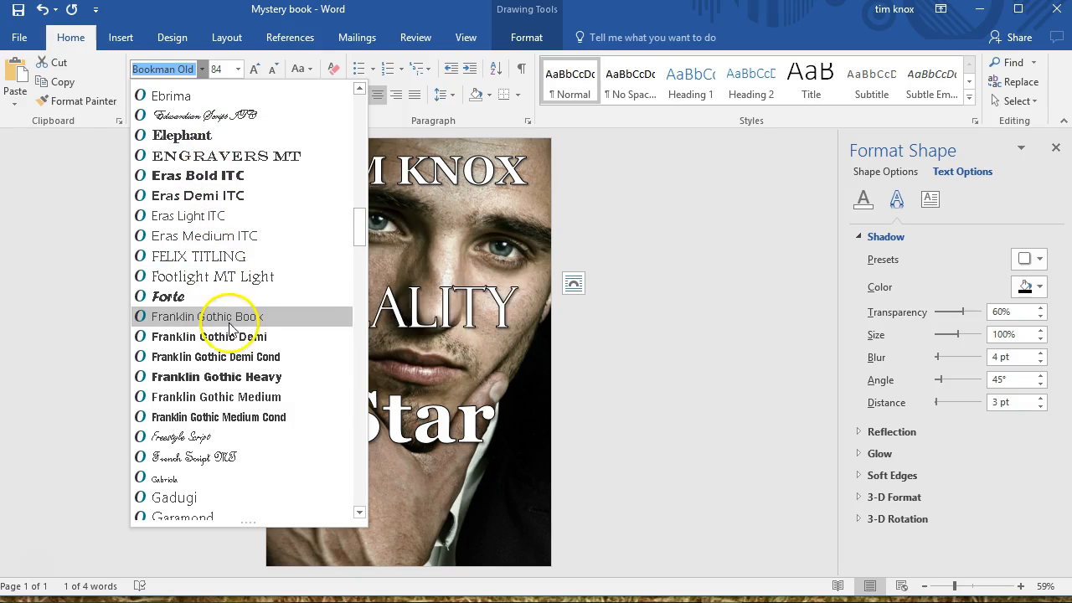
click(253, 381)
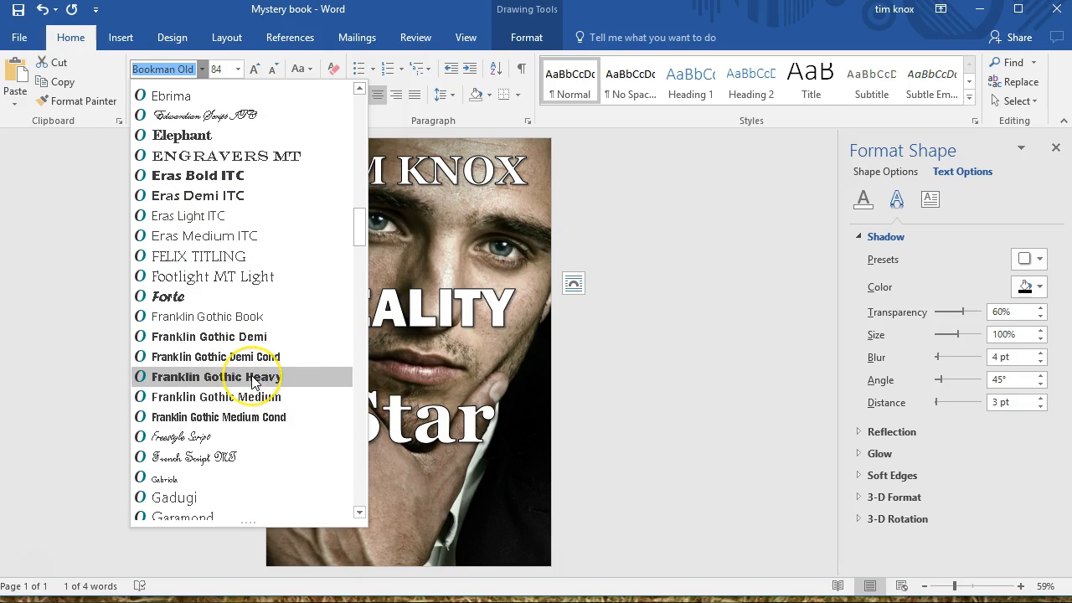
click(362, 427)
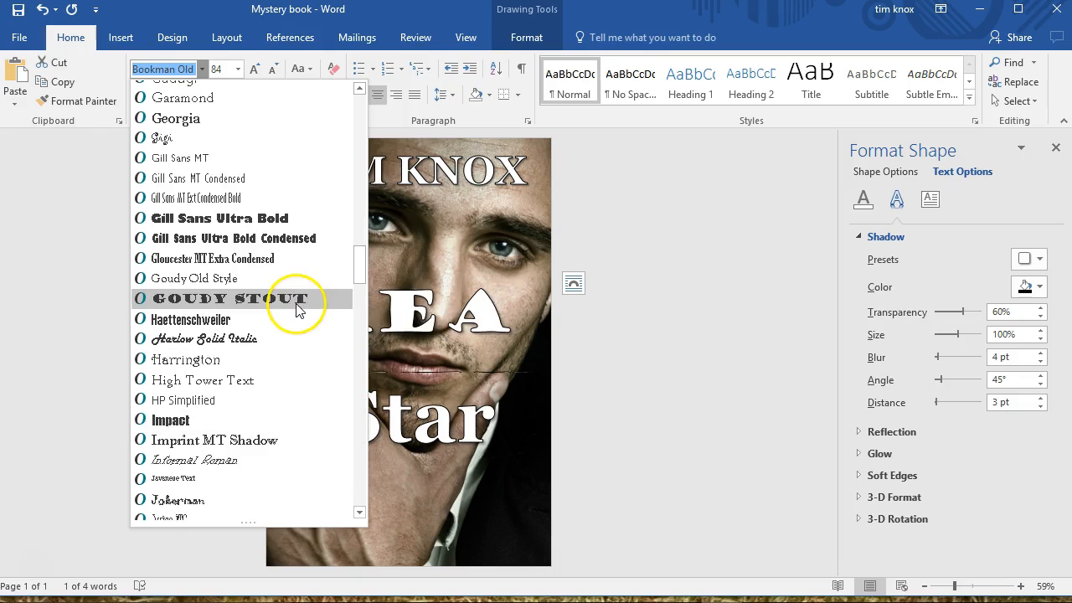
click(277, 240)
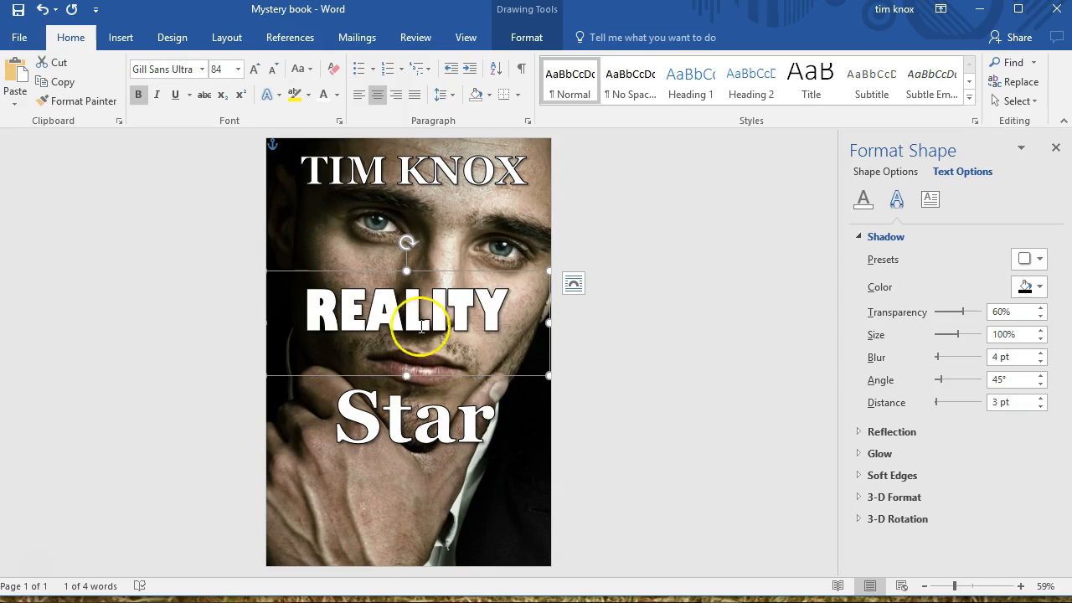
drag(407, 375, 407, 355)
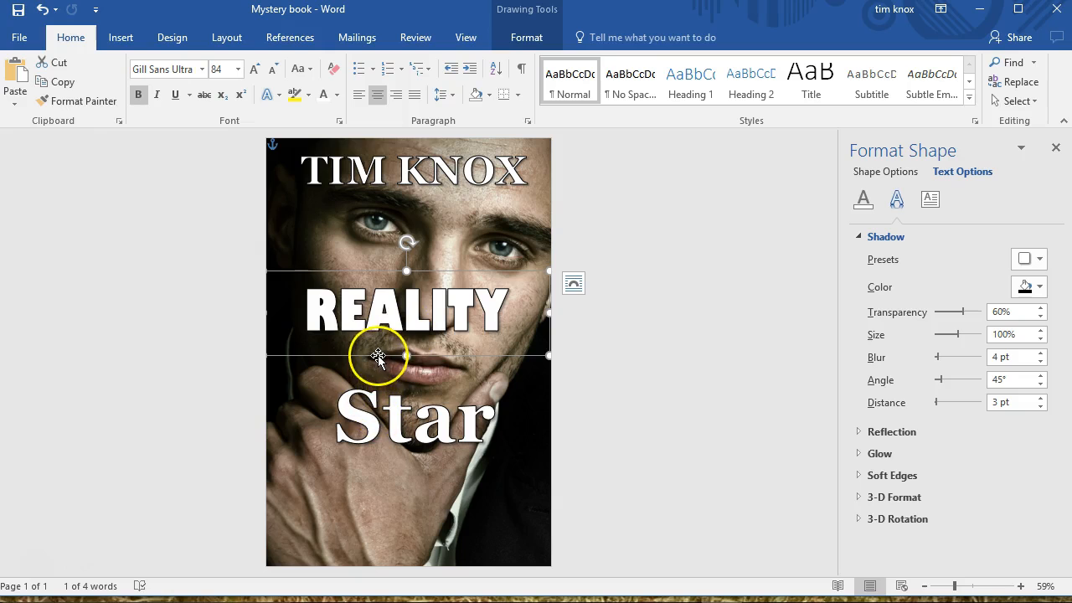
Change the font of "REALITY" to Rockwell Extra Bold and set its size to 78
click(202, 69)
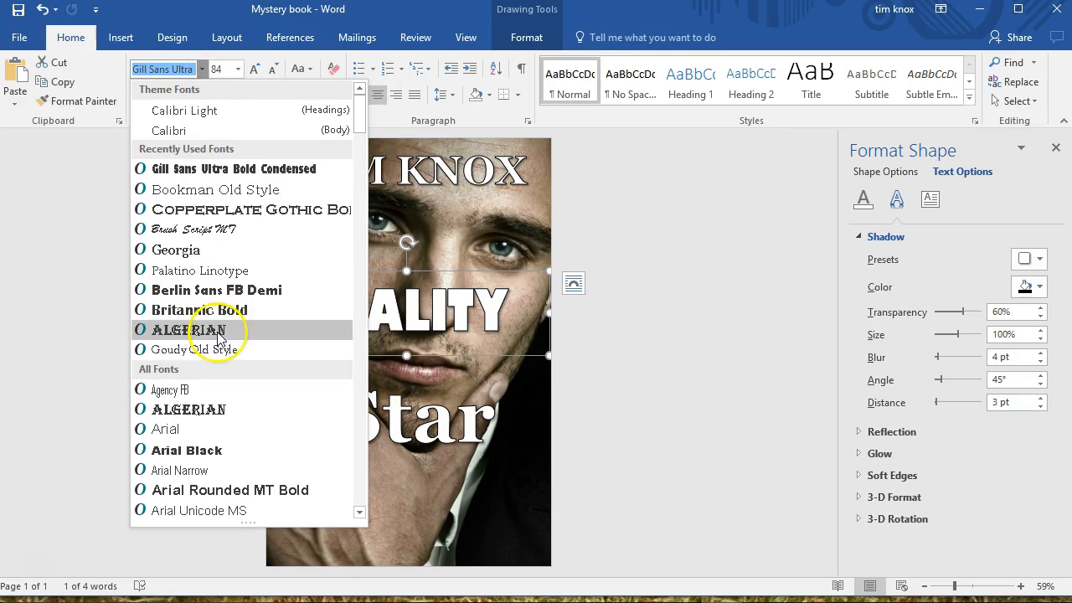
drag(361, 108, 359, 390)
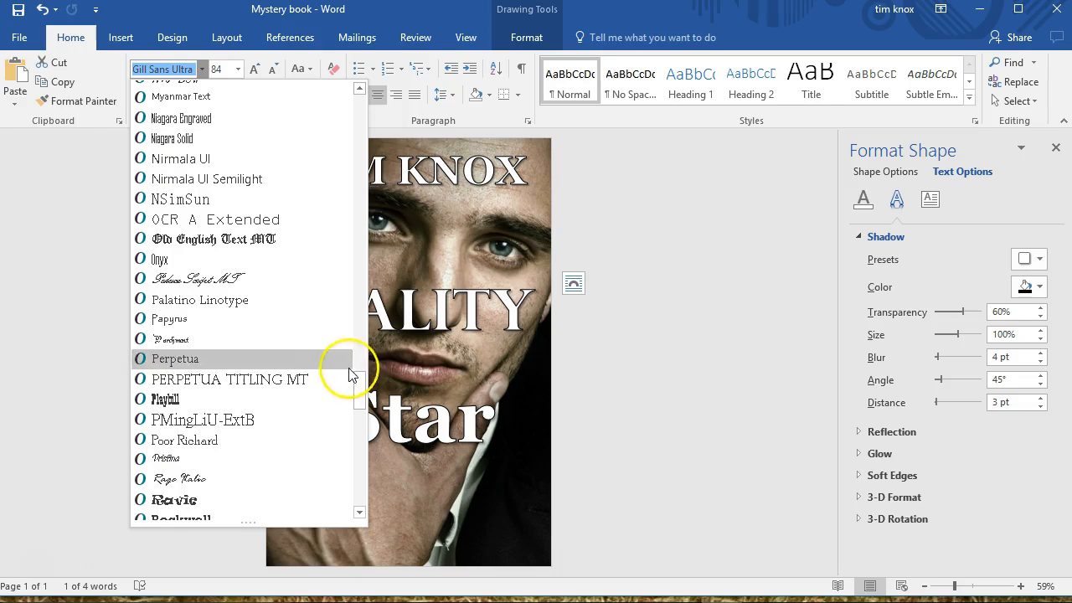
drag(360, 391, 359, 408)
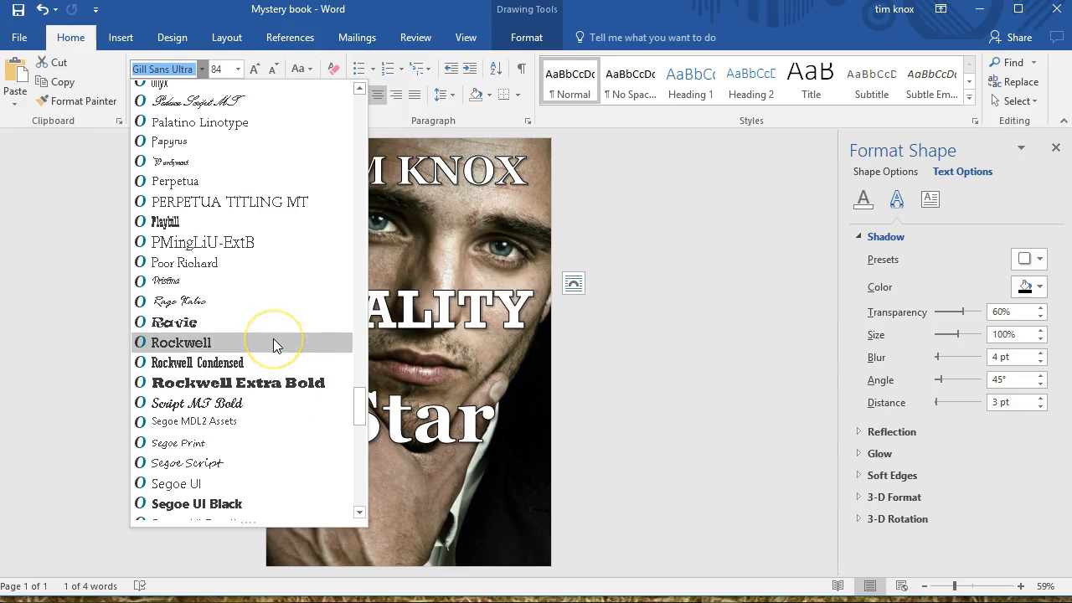
click(270, 383)
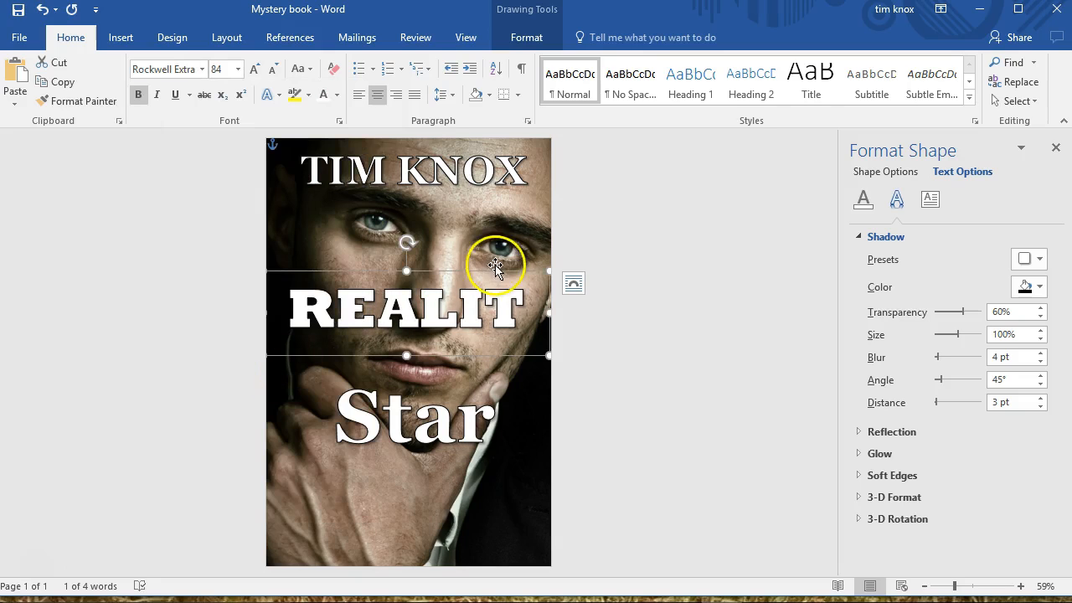
click(219, 70)
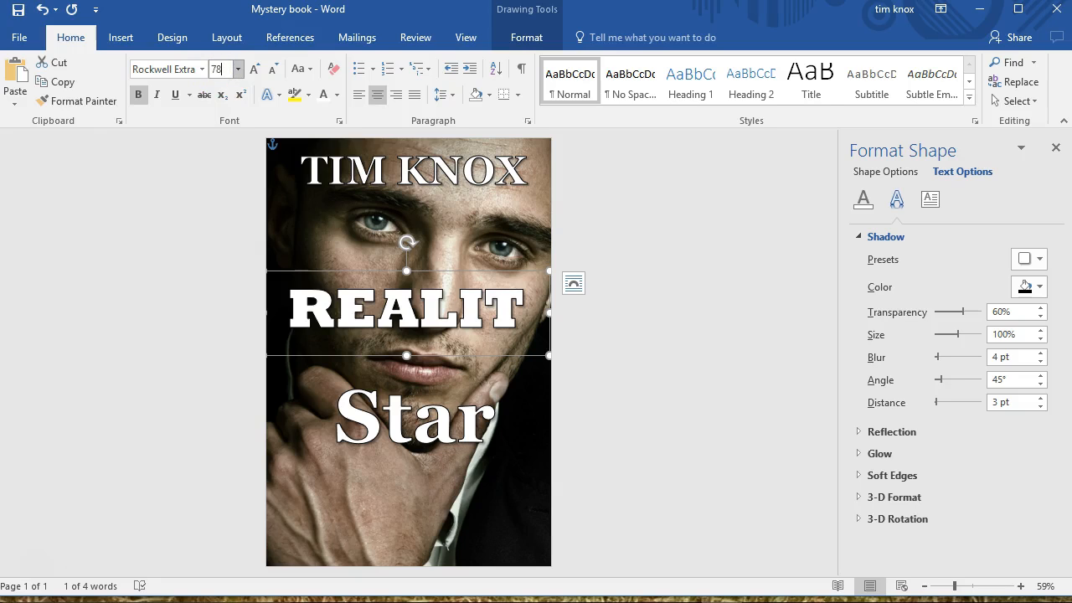
text(78)
key(Return)
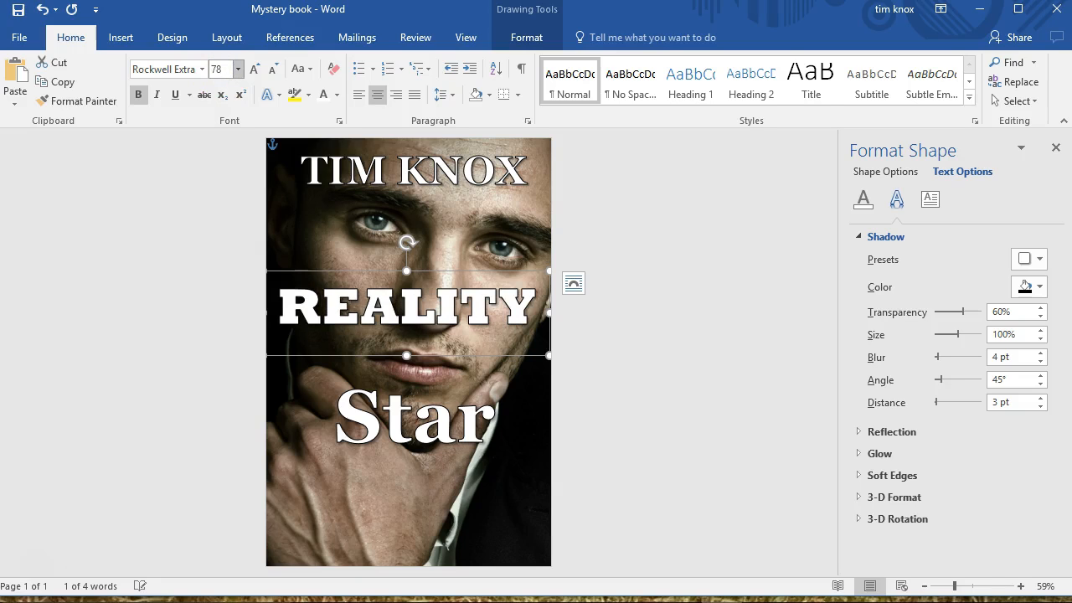
Retype the second title word in capitals as "STAR" and deselect its text box
click(368, 432)
double_click(399, 451)
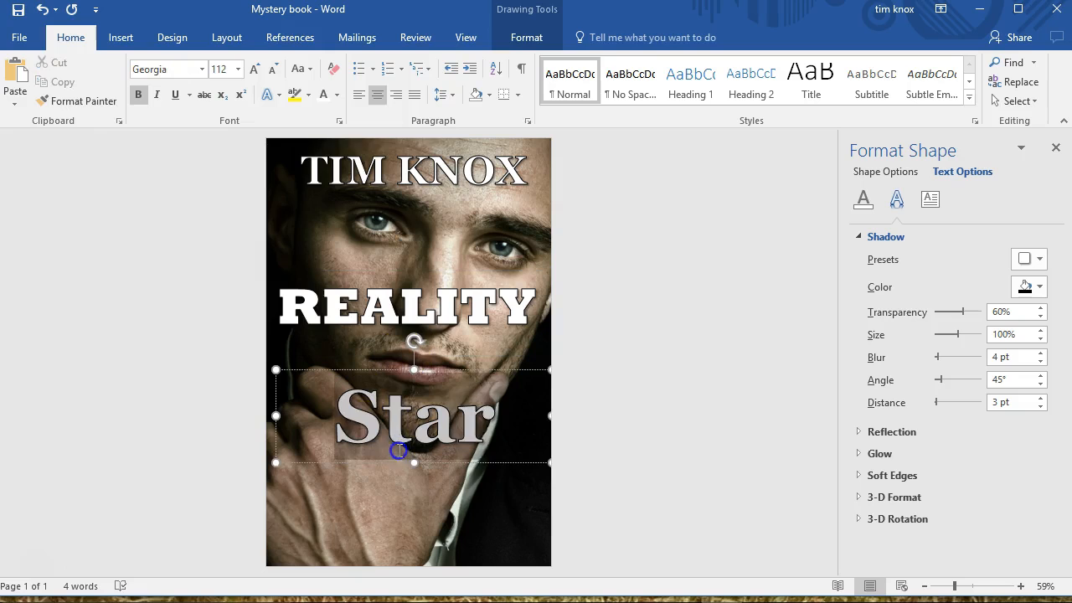
text(STAR)
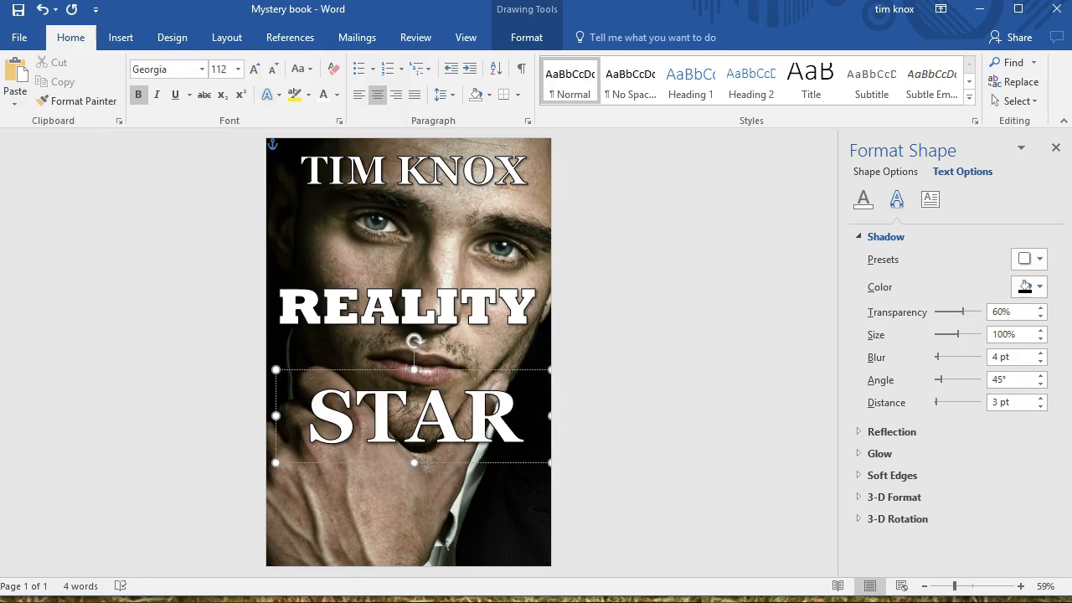
click(609, 421)
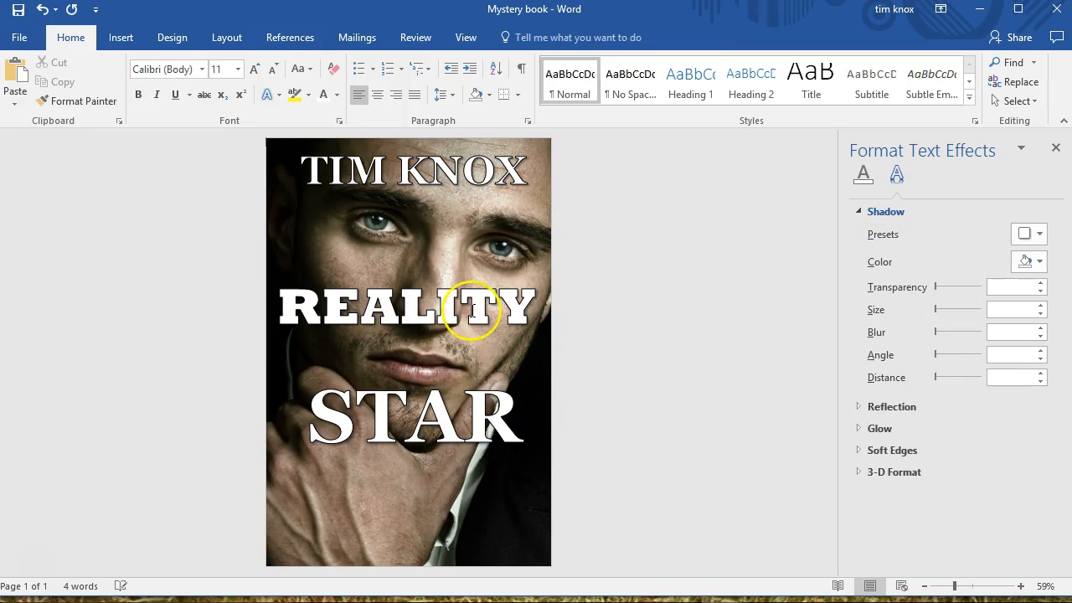
Try Bodoni MT Black on the word "STAR", and set its font to Rockwell Extra Bold
click(403, 407)
double_click(403, 411)
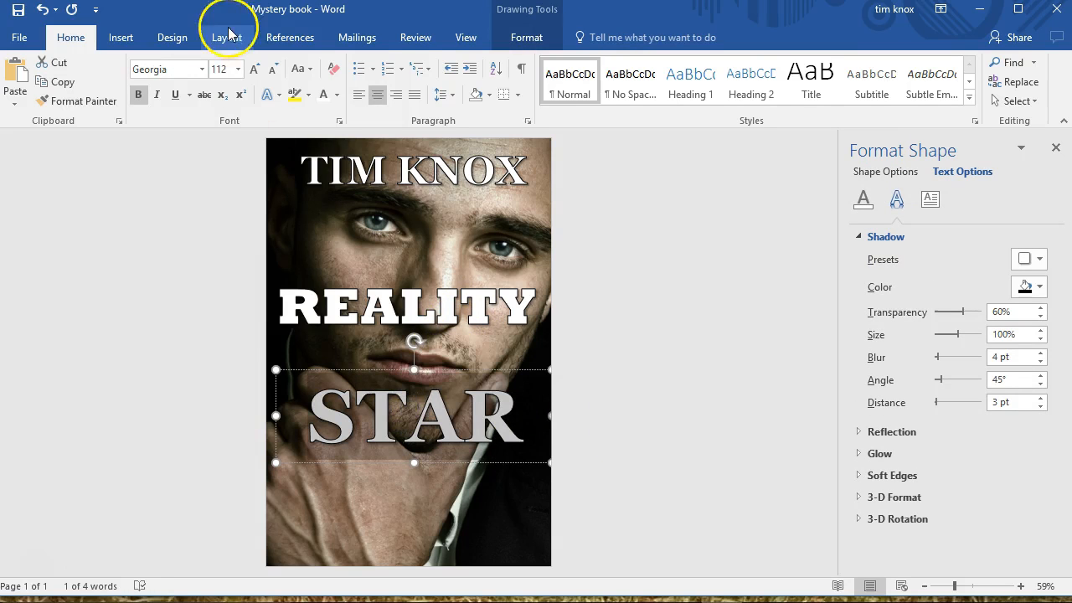
click(201, 71)
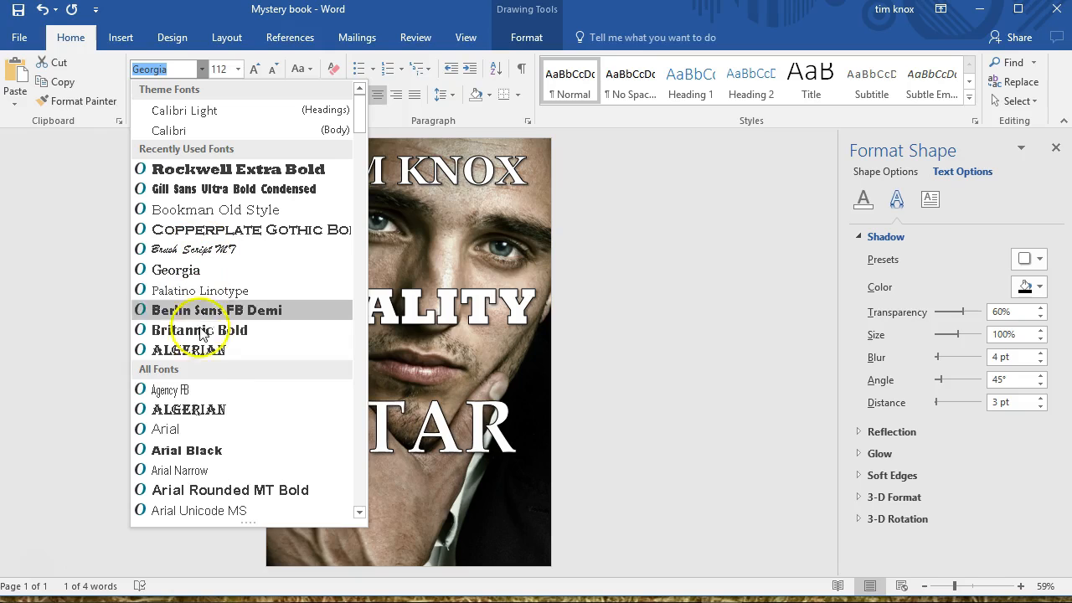
click(357, 445)
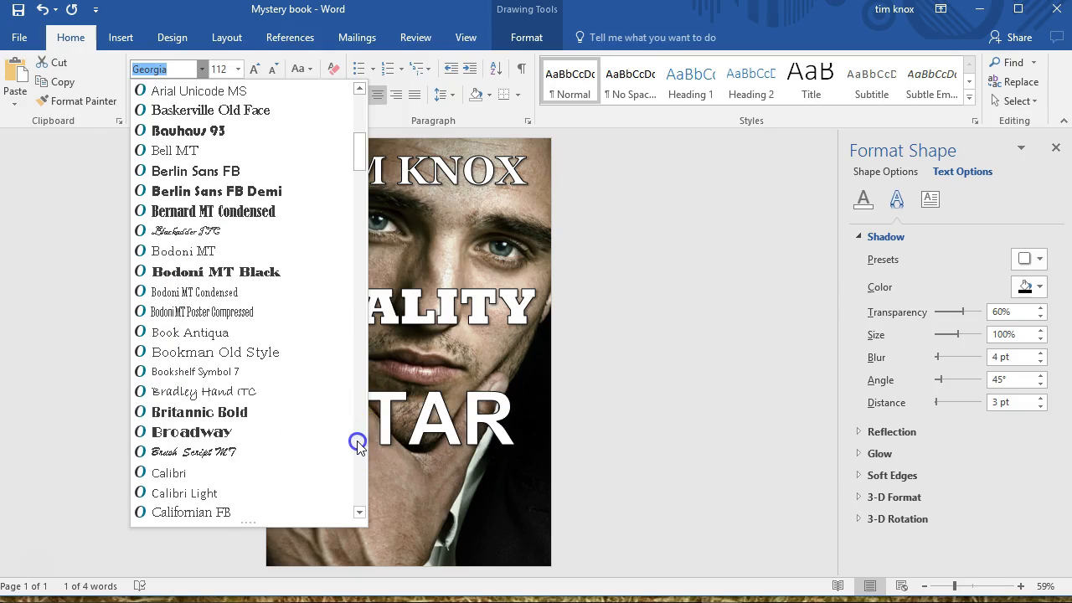
click(266, 276)
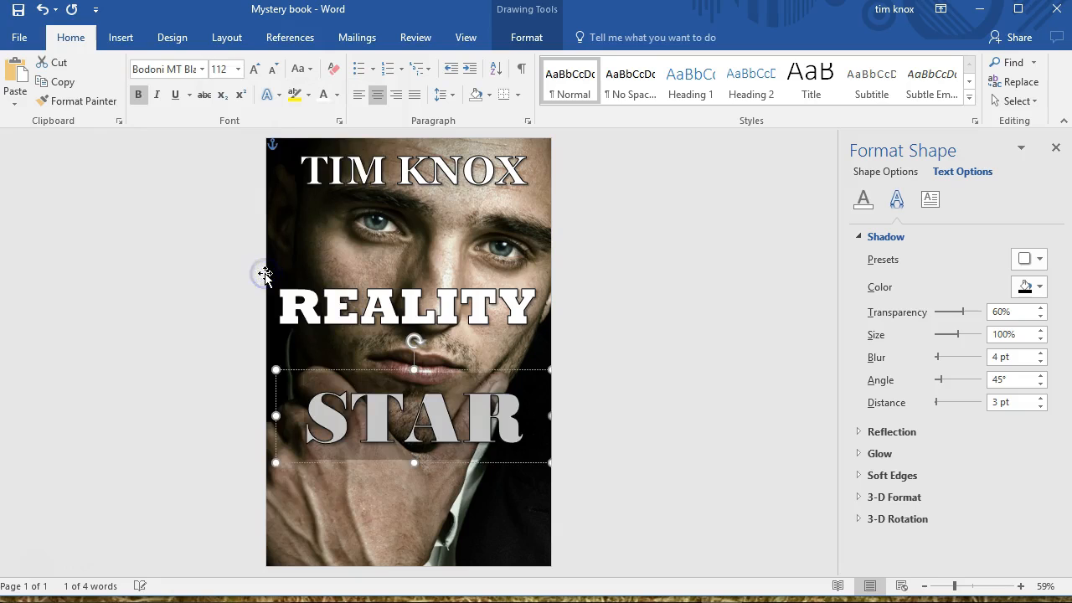
click(191, 97)
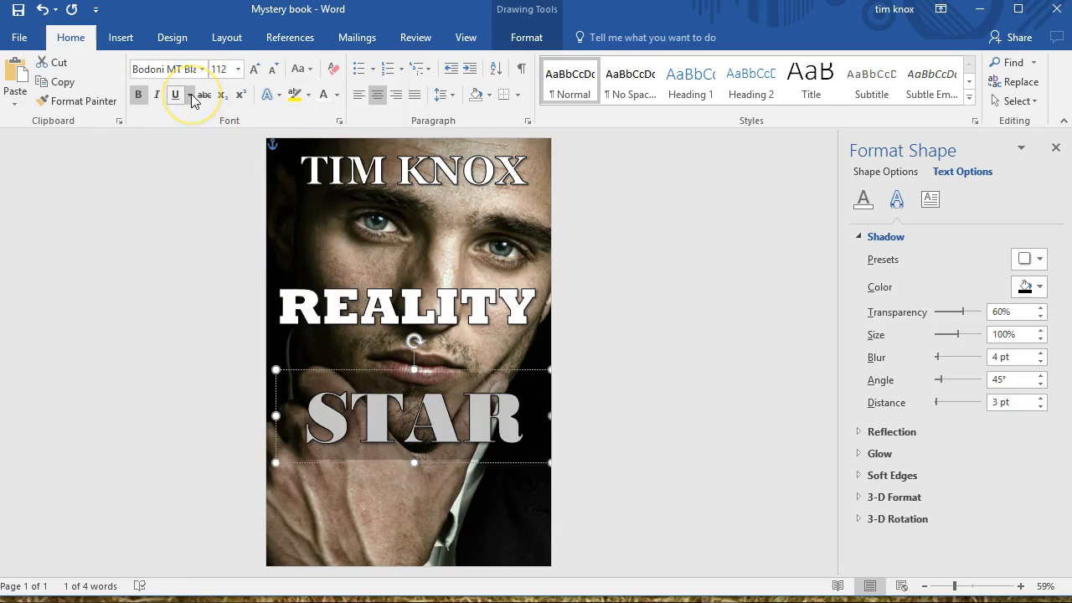
click(203, 71)
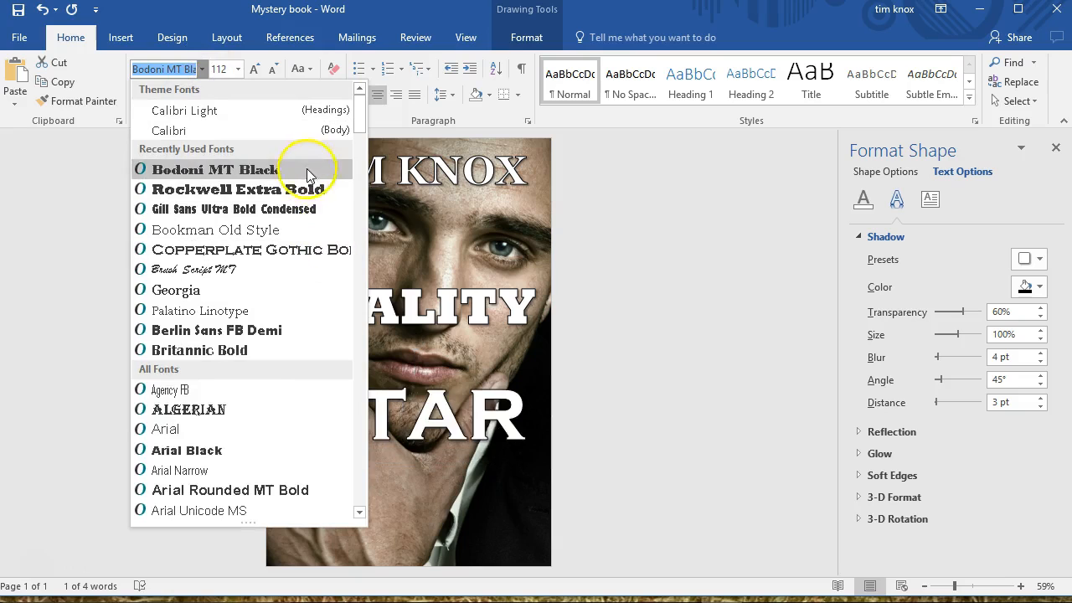
click(307, 189)
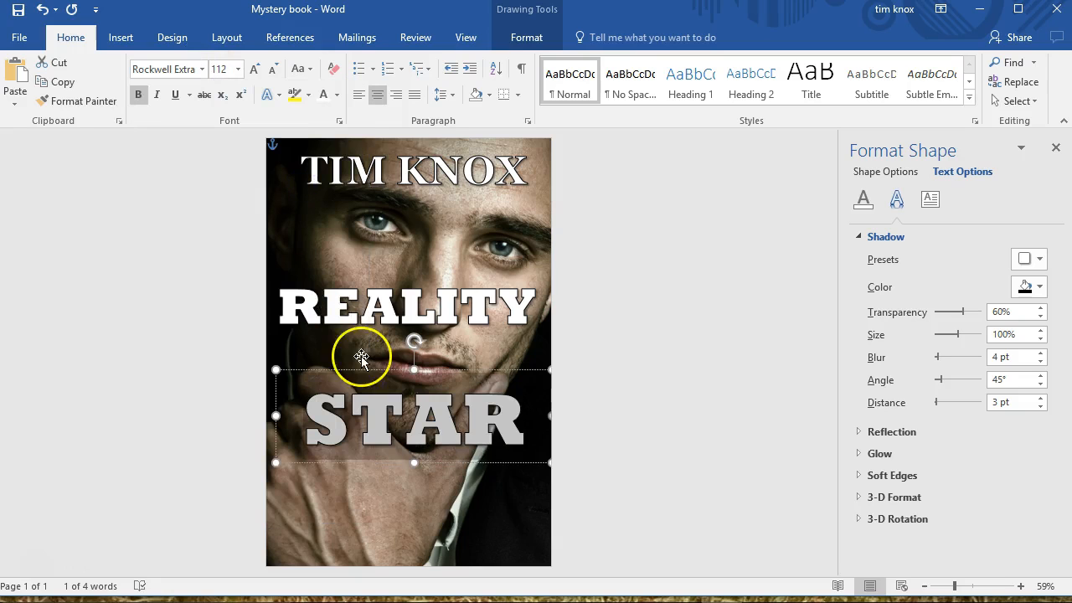
Lower the "STAR" text box with Behind Text wrapping and widen it to the page's right edge
drag(489, 463, 502, 516)
right_click(502, 513)
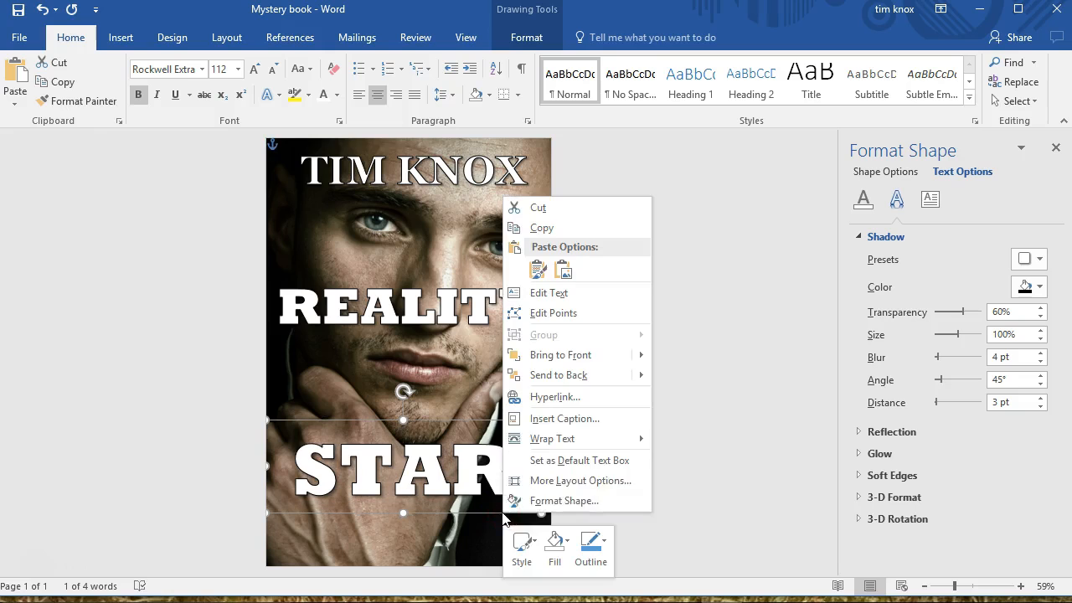
mouse_move(594, 438)
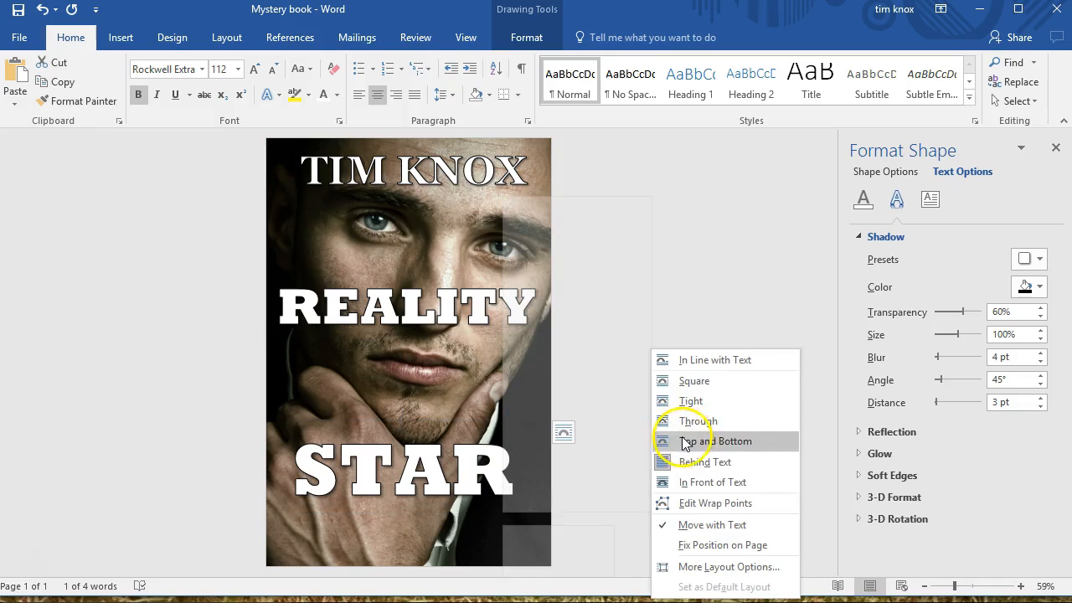
click(682, 461)
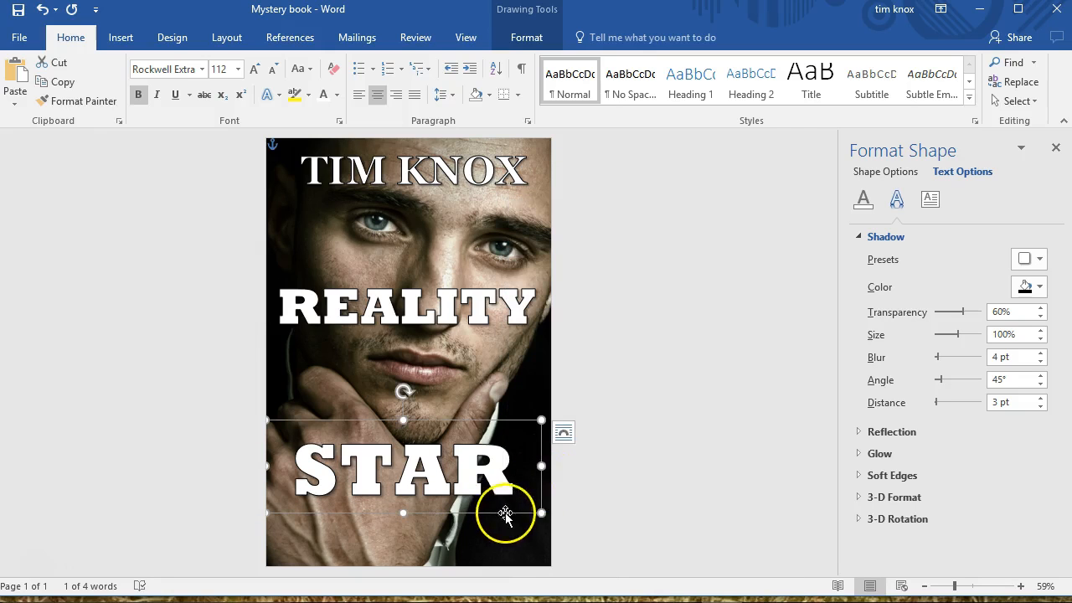
drag(545, 467, 553, 467)
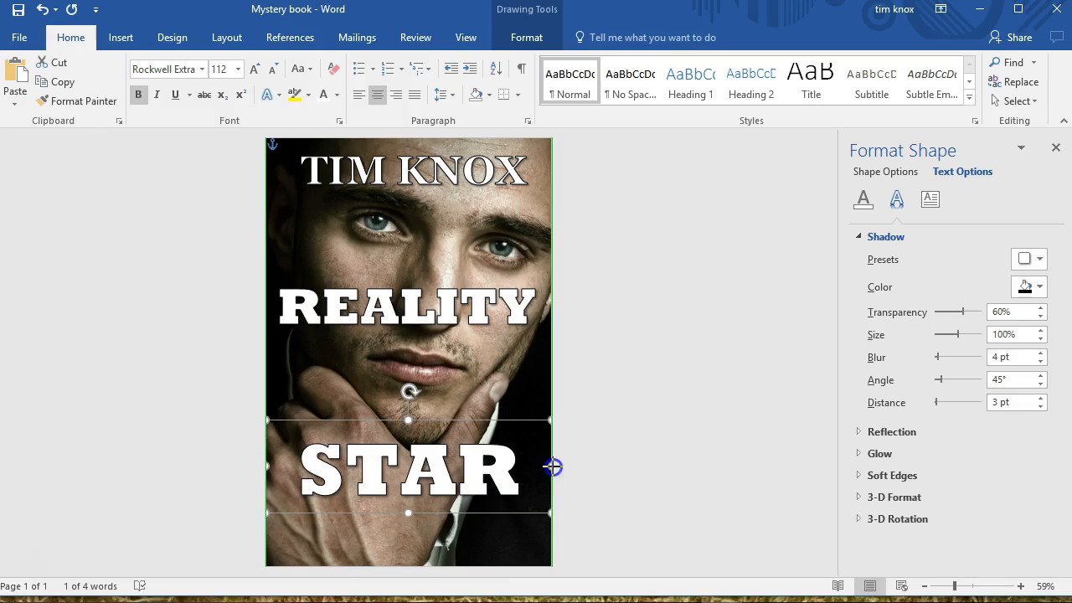
Move the "REALITY" text box down so the word sits directly above "STAR", and deselect it
click(457, 308)
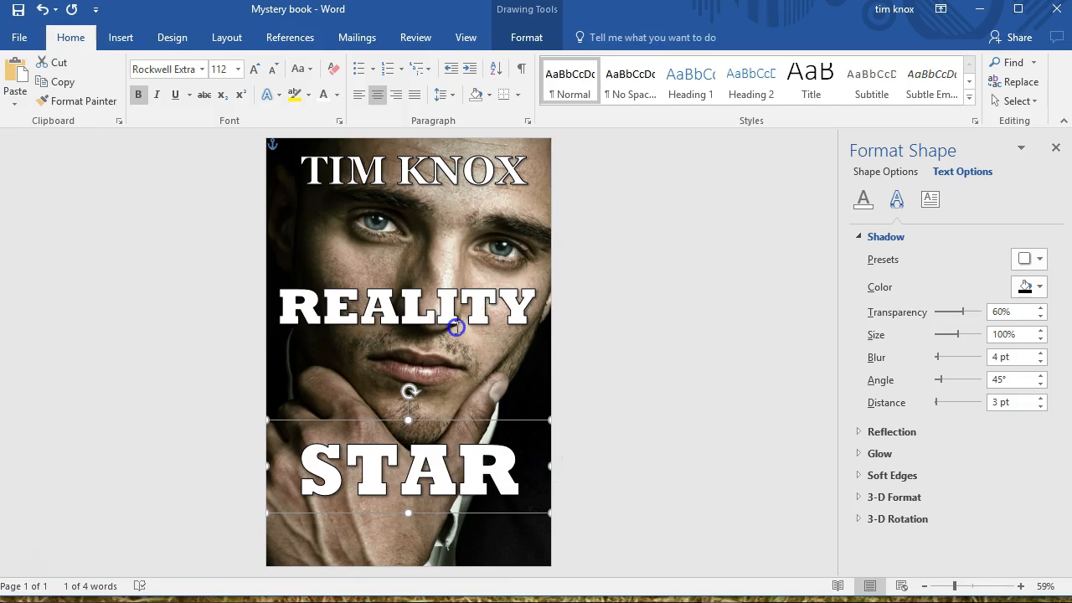
drag(435, 354, 437, 461)
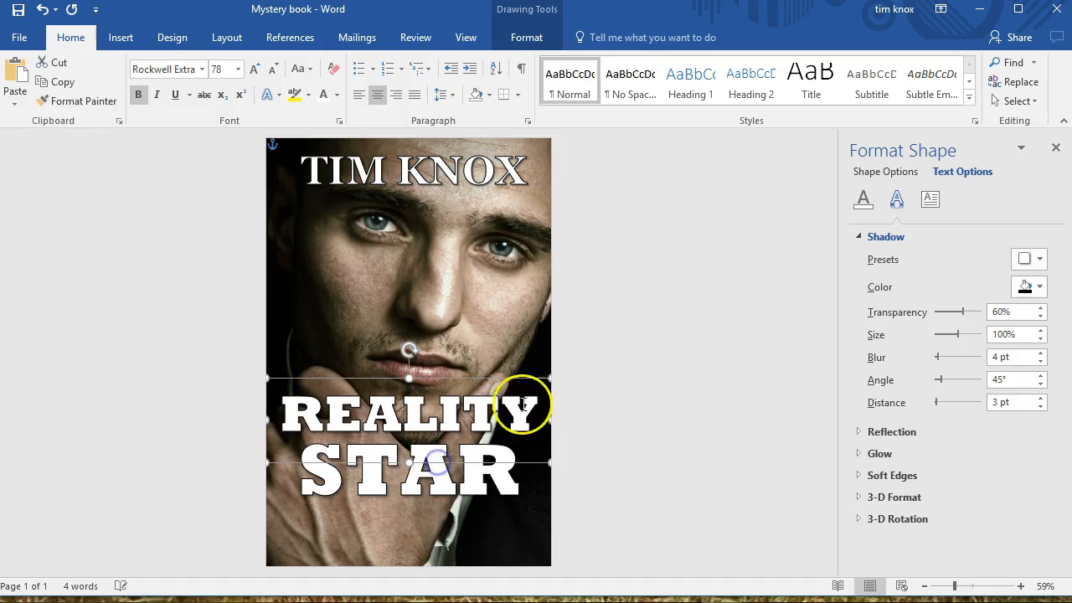
drag(503, 377, 503, 371)
click(667, 344)
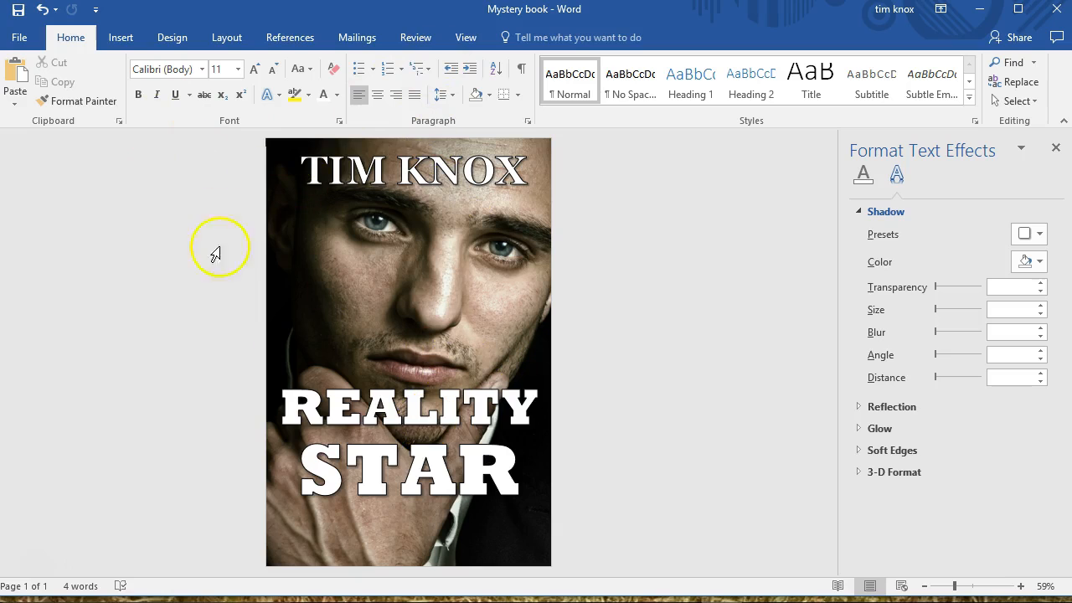
Copy the author-name text box to the bottom of the page and format the copy's text as Arial, size 20
click(430, 189)
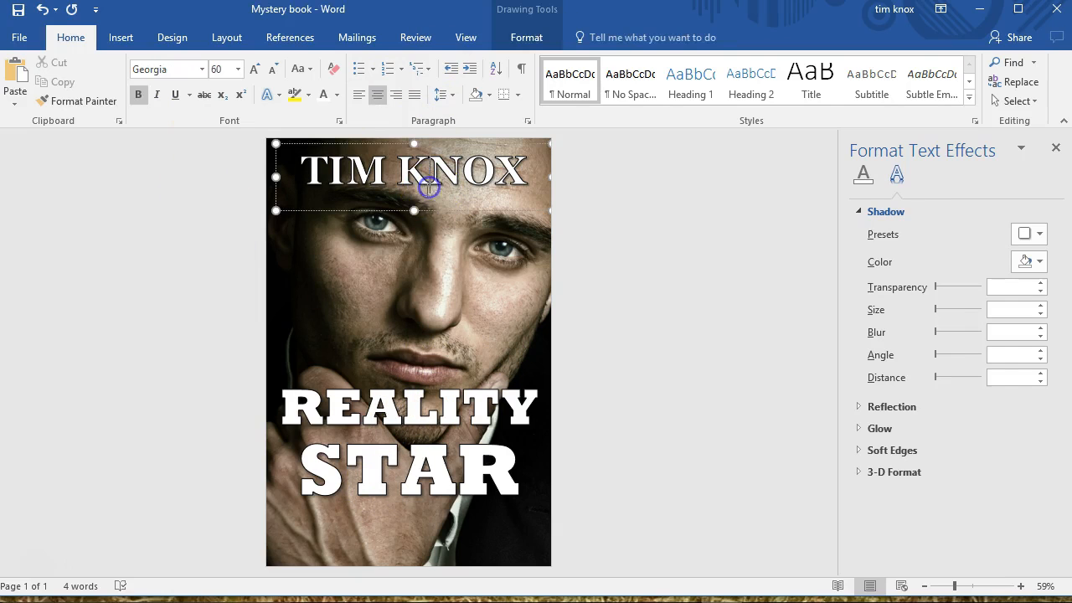
drag(427, 212, 437, 577)
click(363, 525)
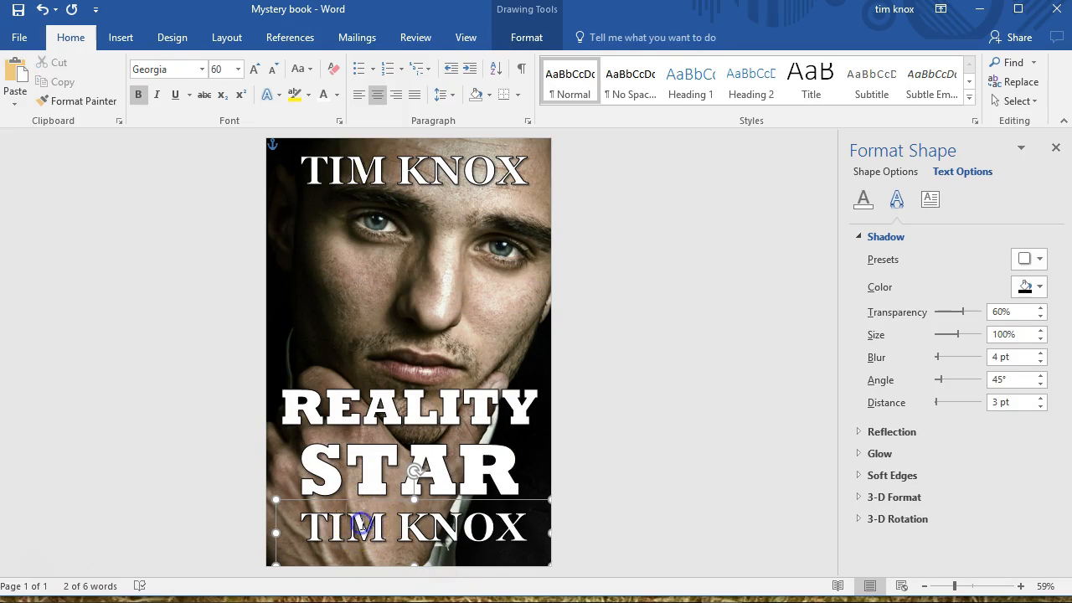
drag(363, 525, 526, 527)
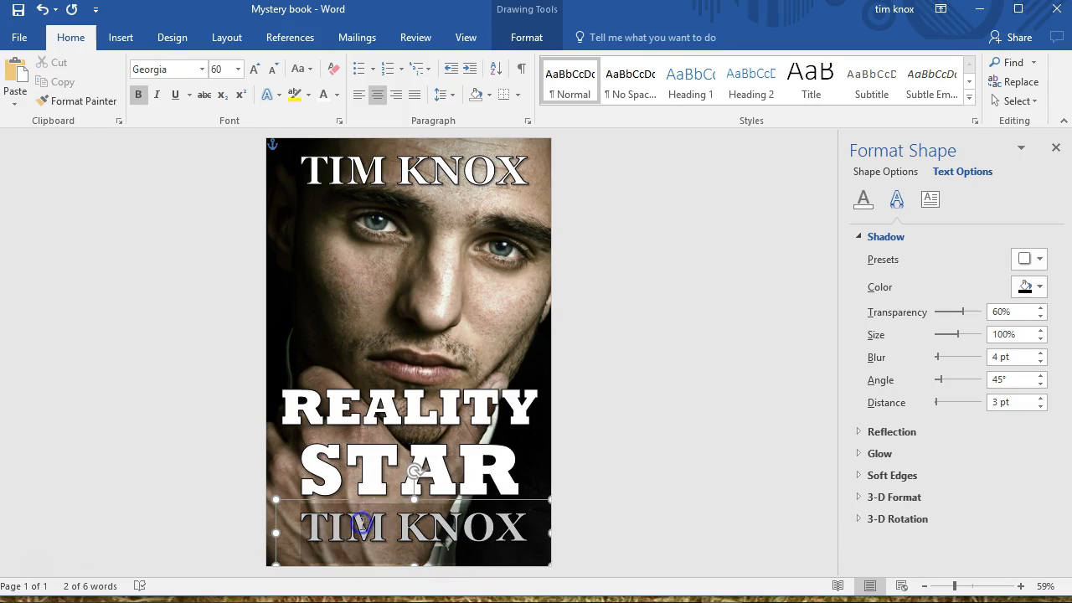
click(202, 69)
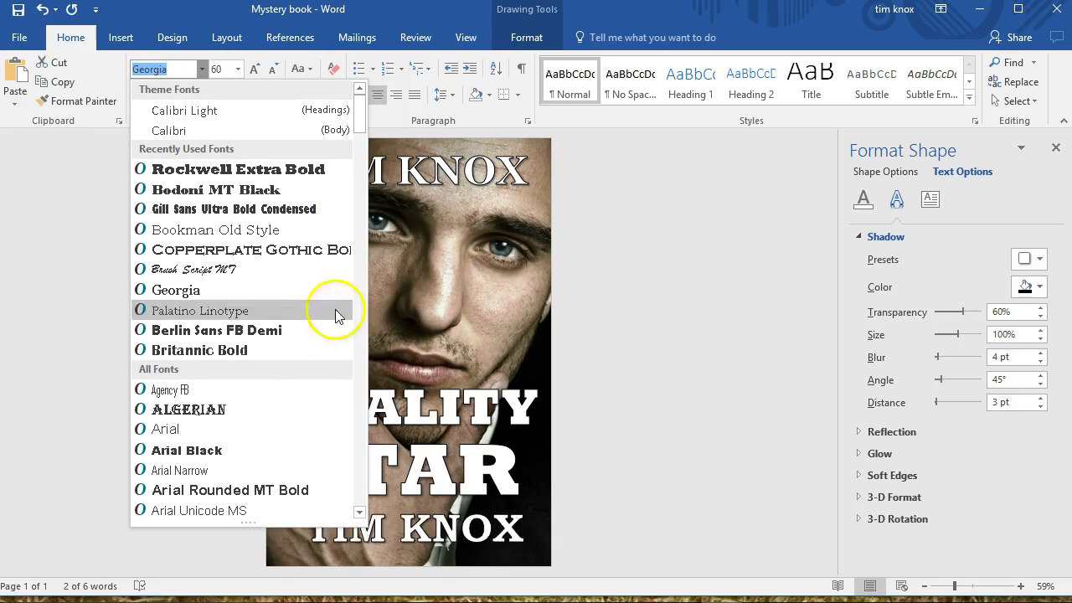
click(299, 428)
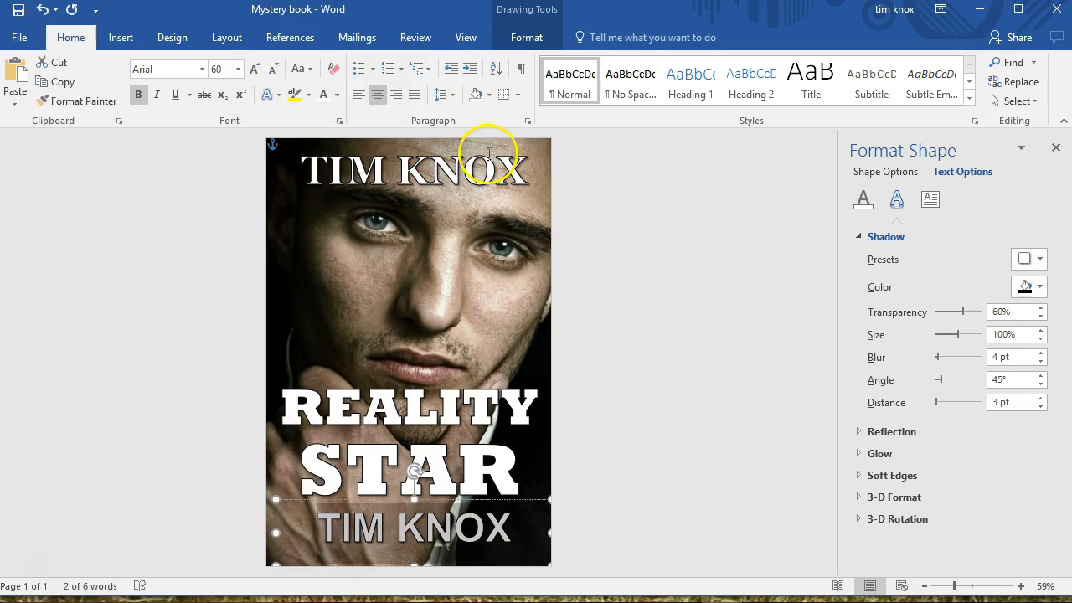
click(238, 69)
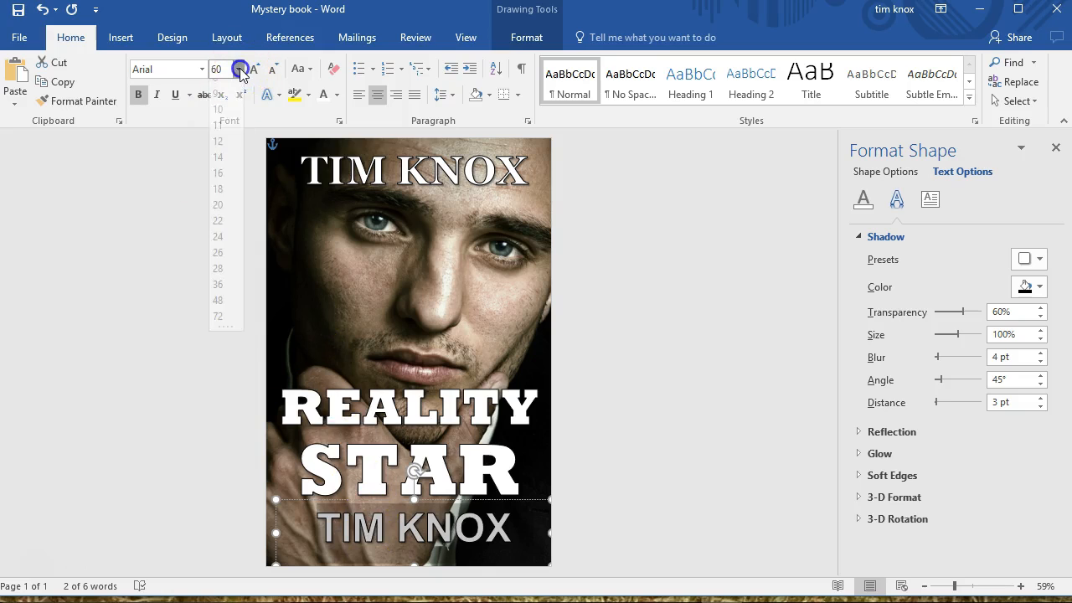
click(219, 217)
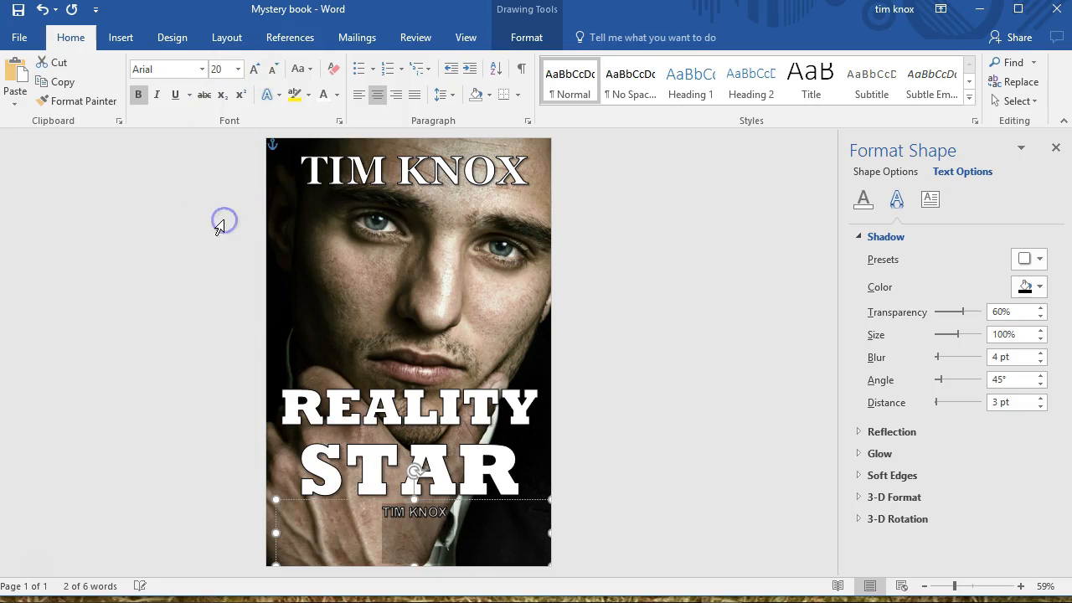
Replace the copied author name below "STAR" with the tagline "People are dying to be on his show." and select the tagline
triple_click(411, 516)
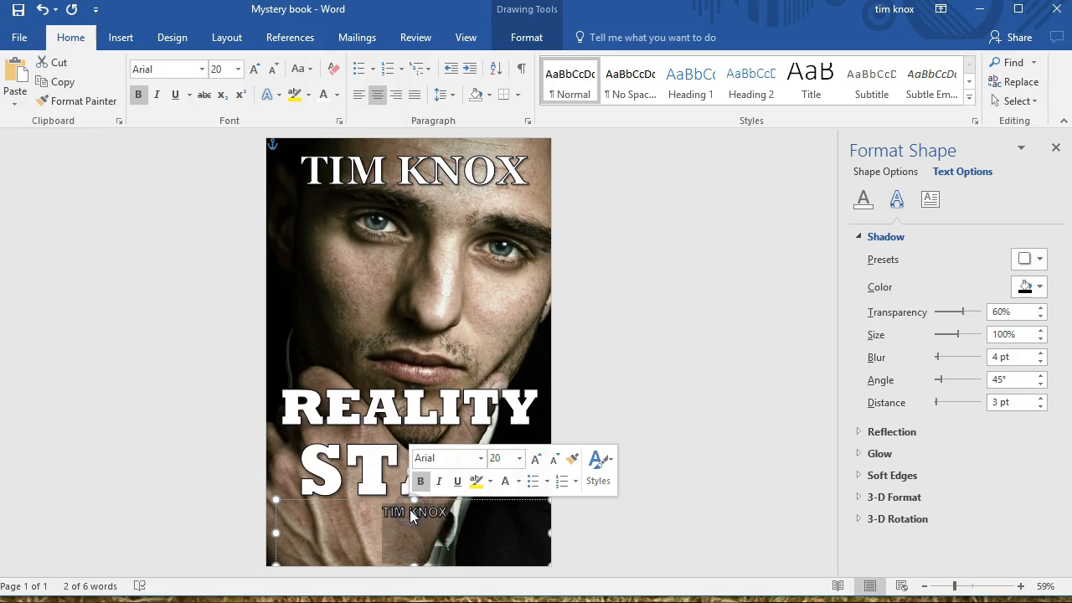
key(Delete)
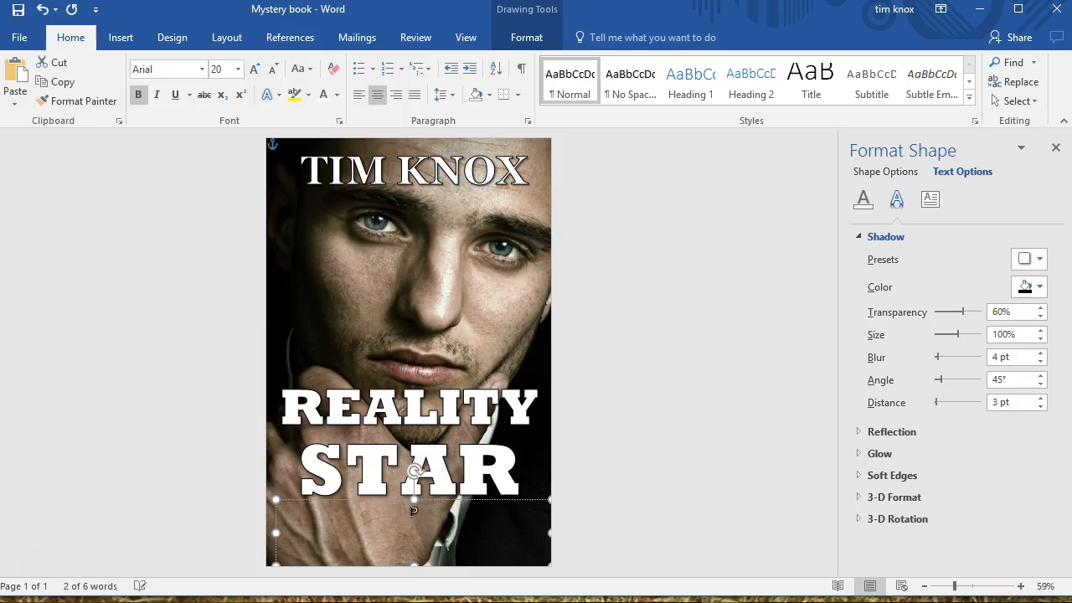
text(People are dying to be on this)
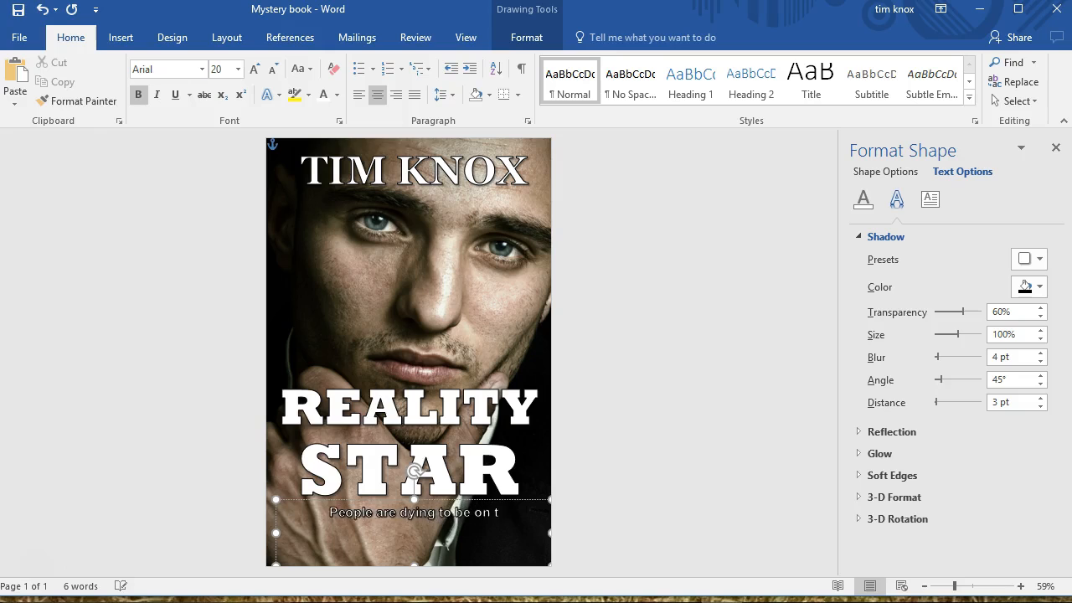
key(BackSpace)
key(BackSpace)
key(BackSpace)
key(BackSpace)
key(BackSpace)
text(his show.)
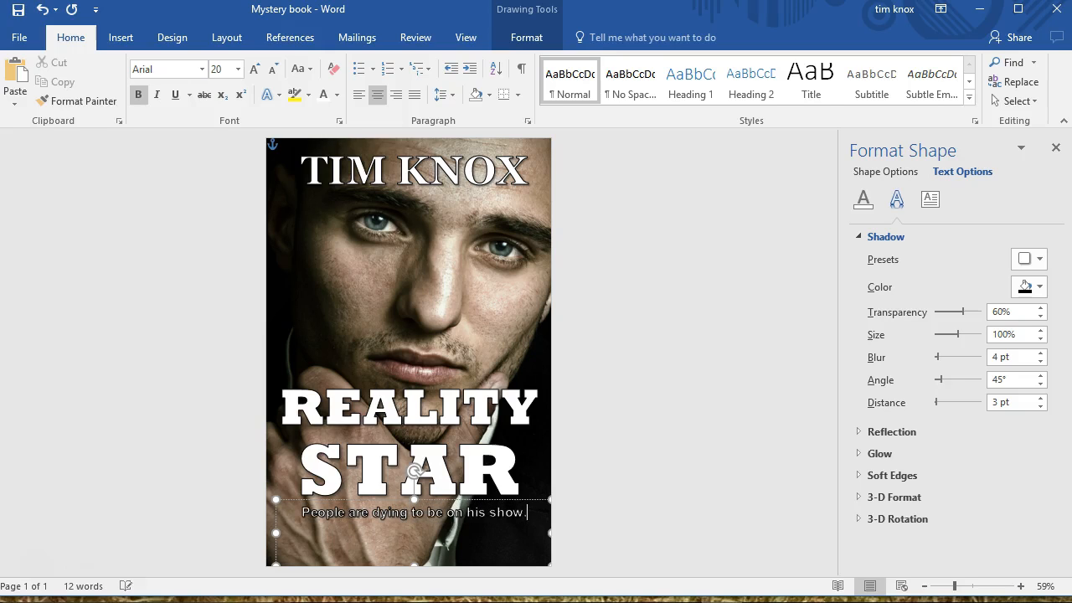
triple_click(457, 522)
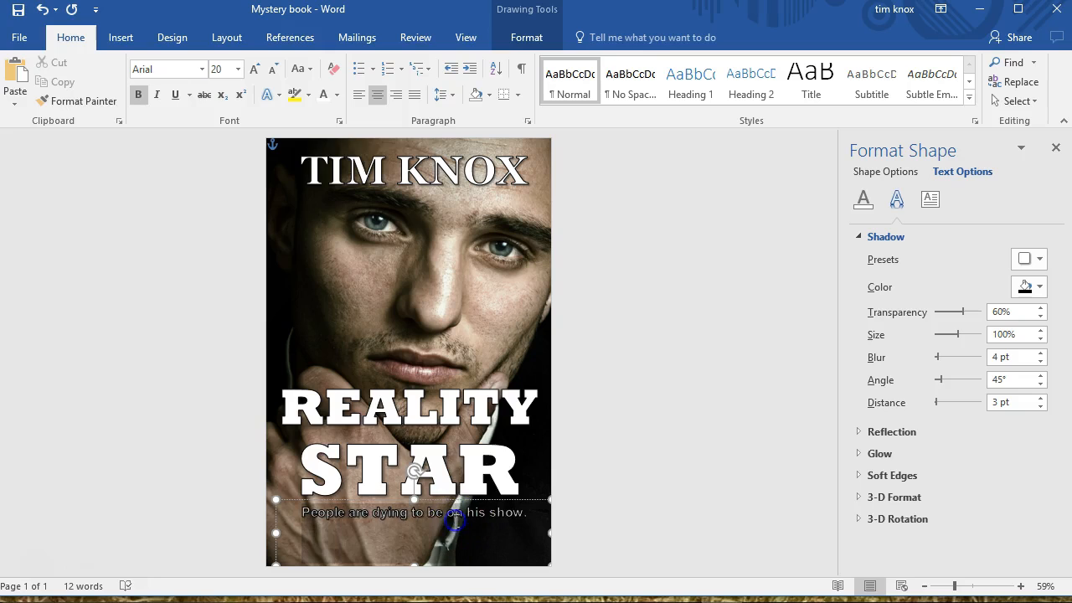
Set the tagline to size 22, lower its text box's top edge near the page bottom, and widen it to the page's left edge
click(239, 71)
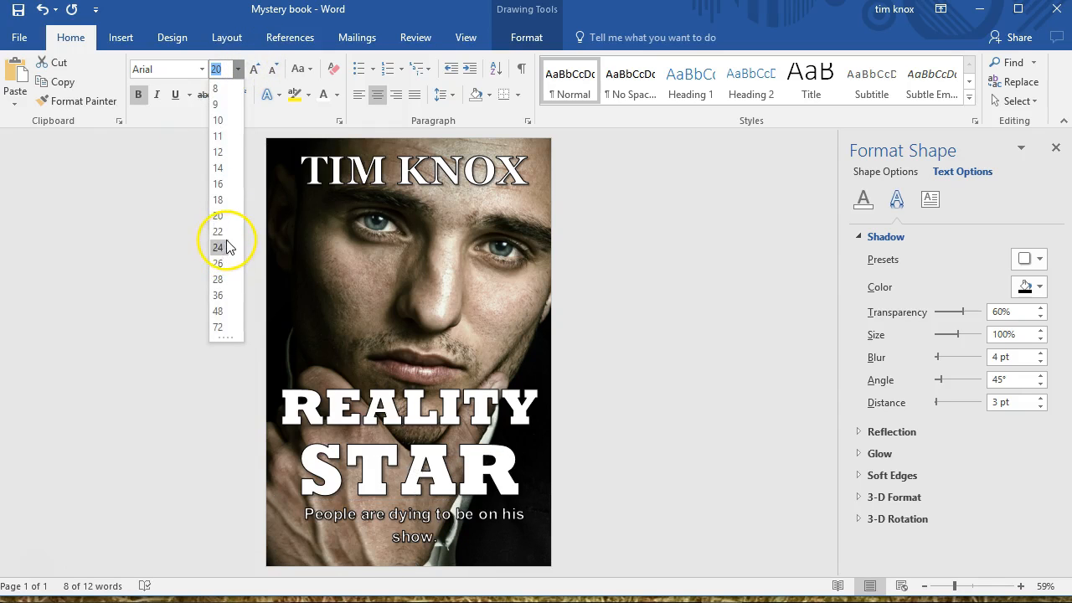
click(220, 232)
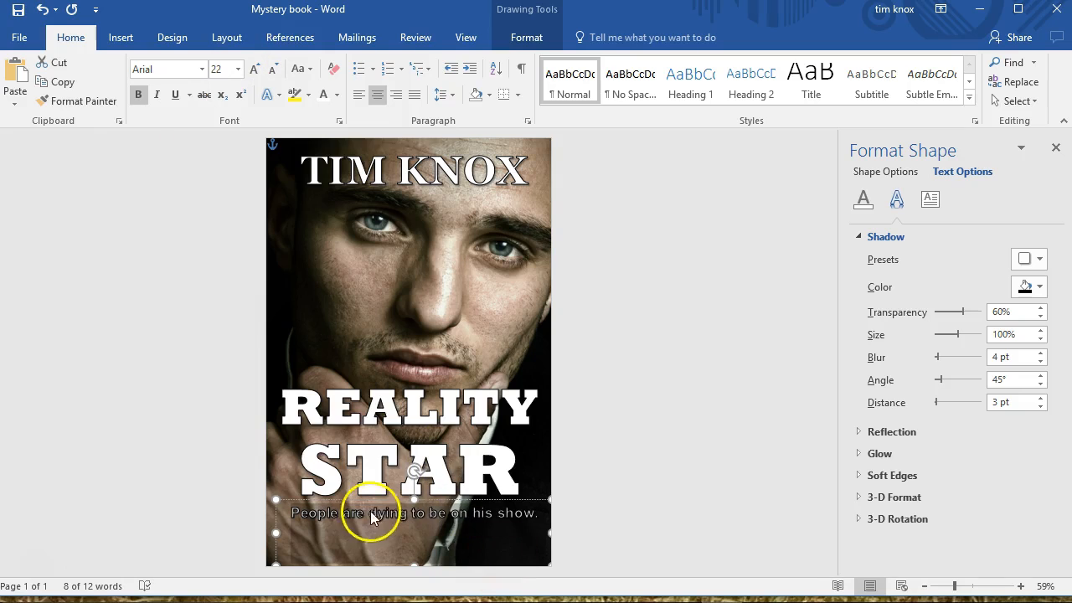
drag(415, 501, 423, 533)
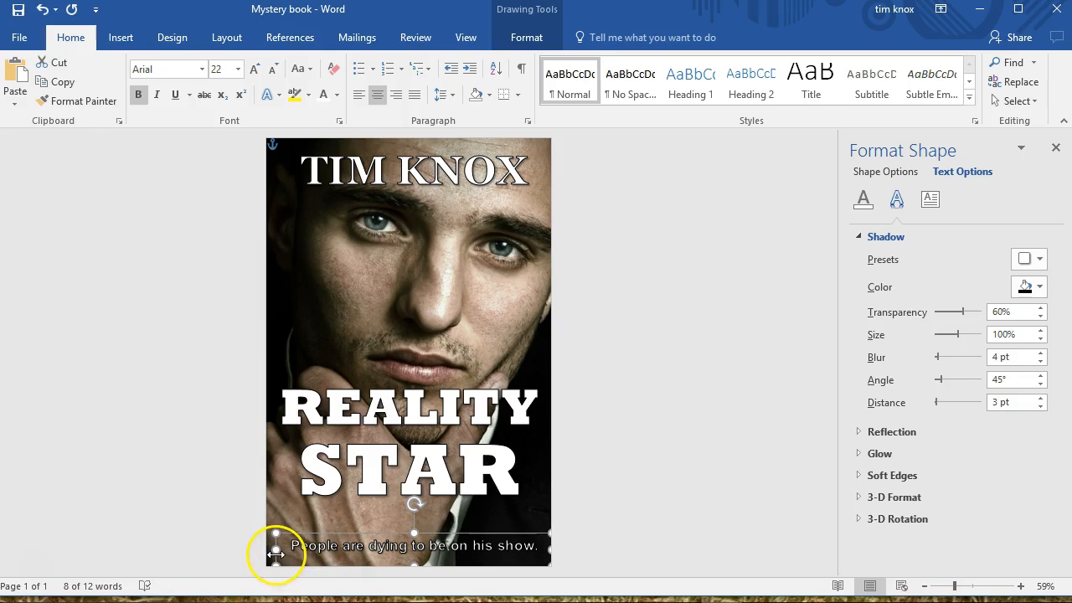
drag(276, 550, 266, 550)
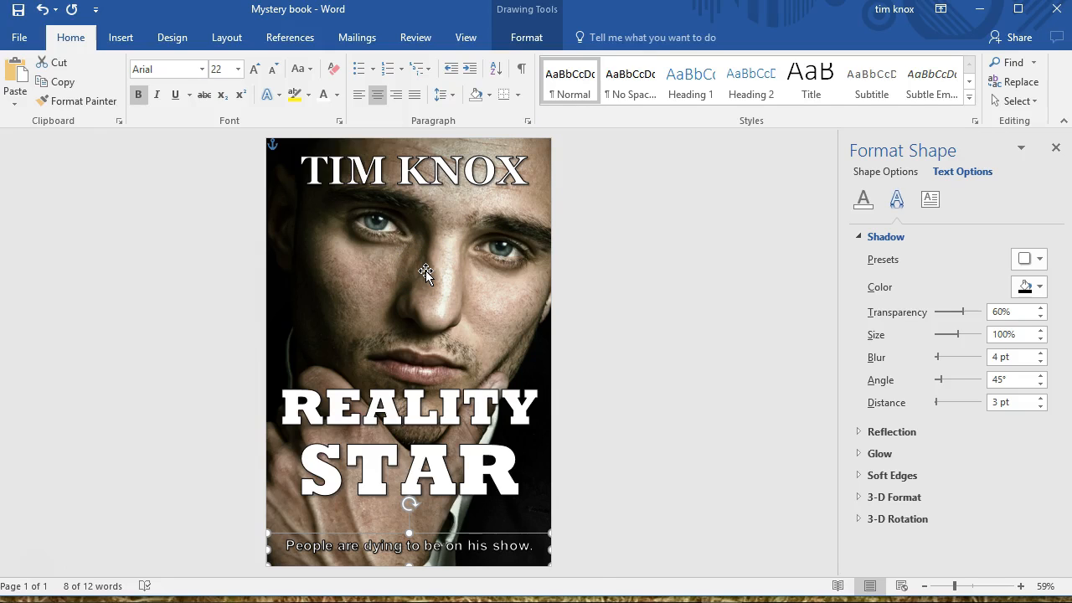
Insert the picture vignette-1 from the SkillShare folder onto the cover
triple_click(183, 212)
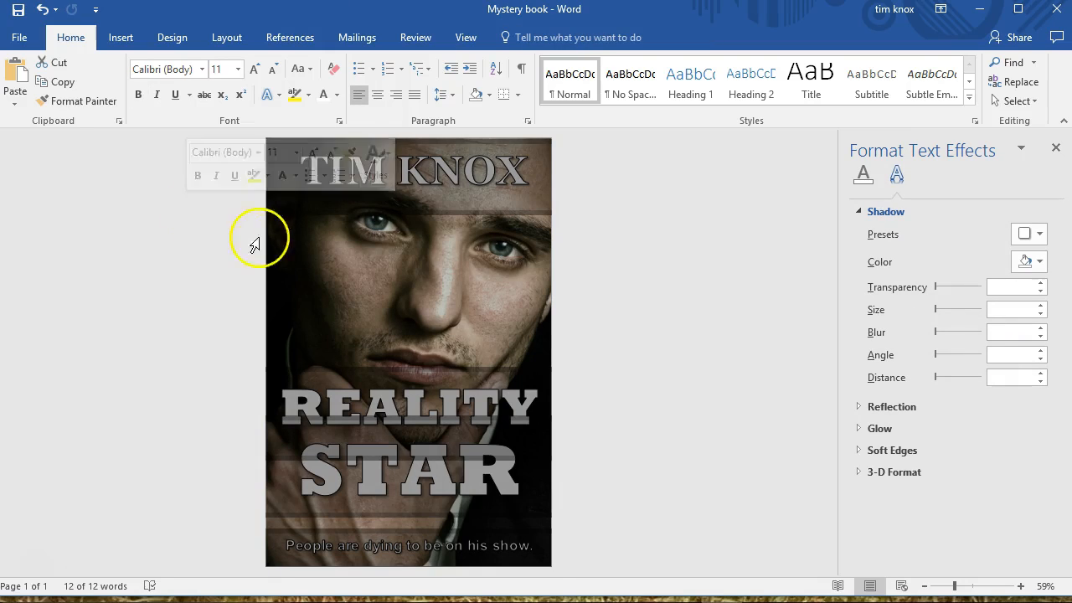
click(327, 248)
click(441, 189)
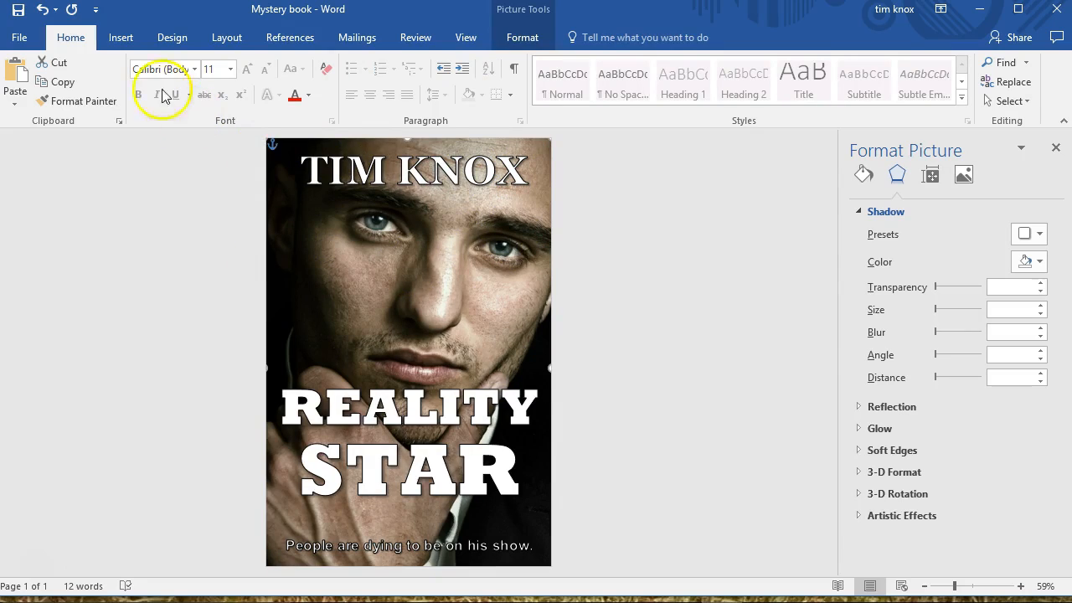
click(120, 39)
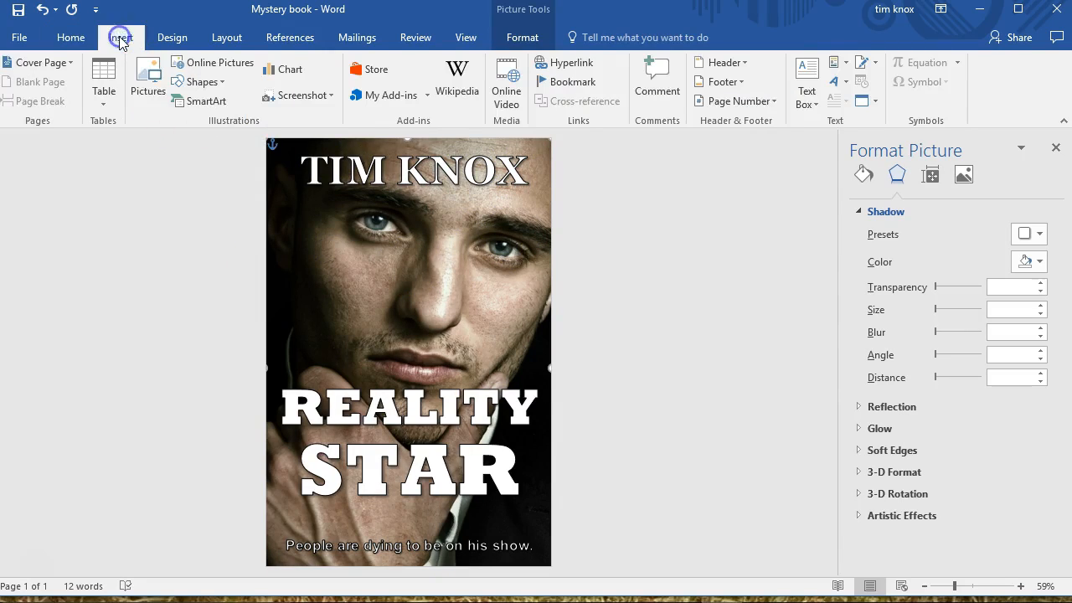
click(144, 73)
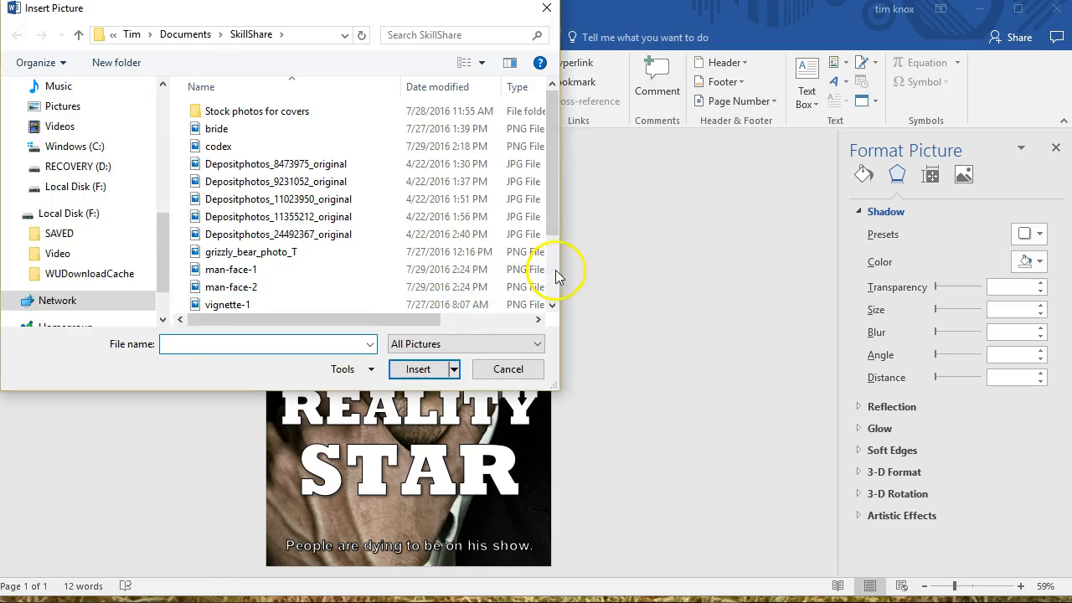
scroll(549, 270, down, 2)
click(245, 217)
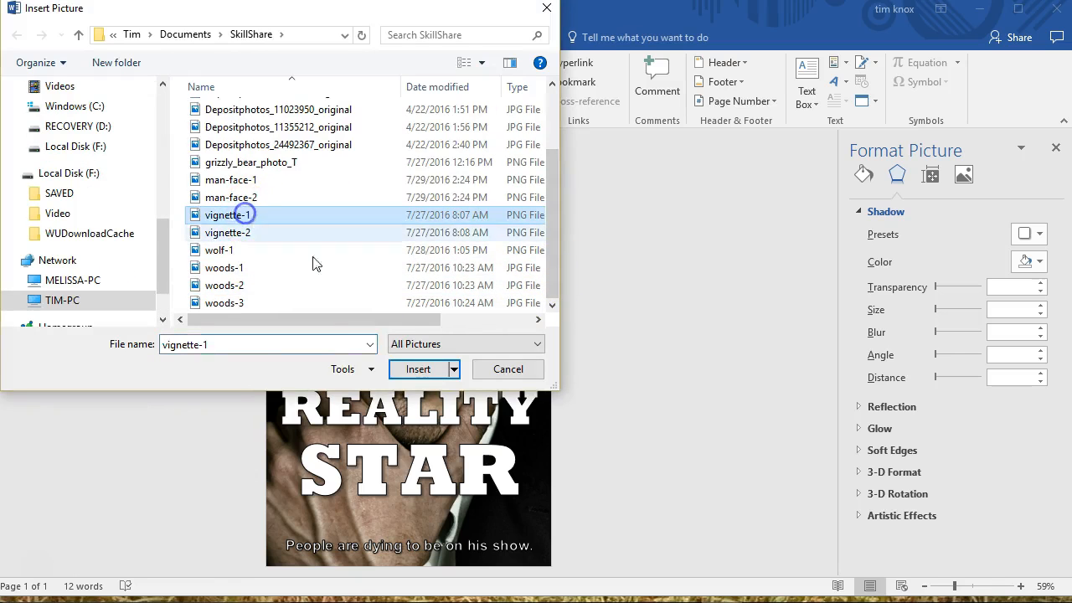
click(418, 369)
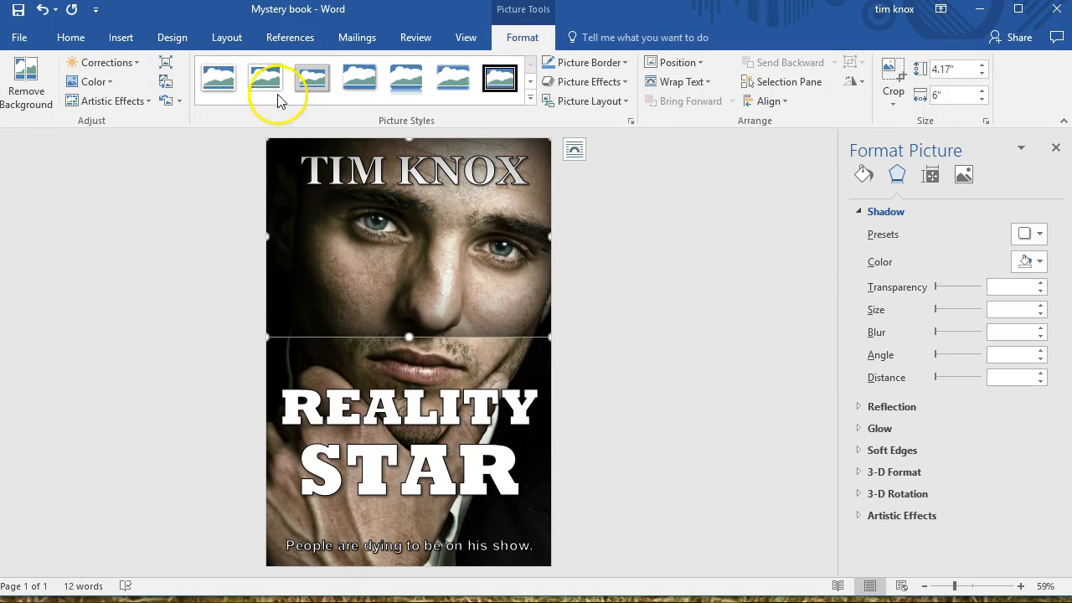
Show the list of the cover's objects and rename the newly inserted picture as "vignette"
click(766, 81)
click(670, 202)
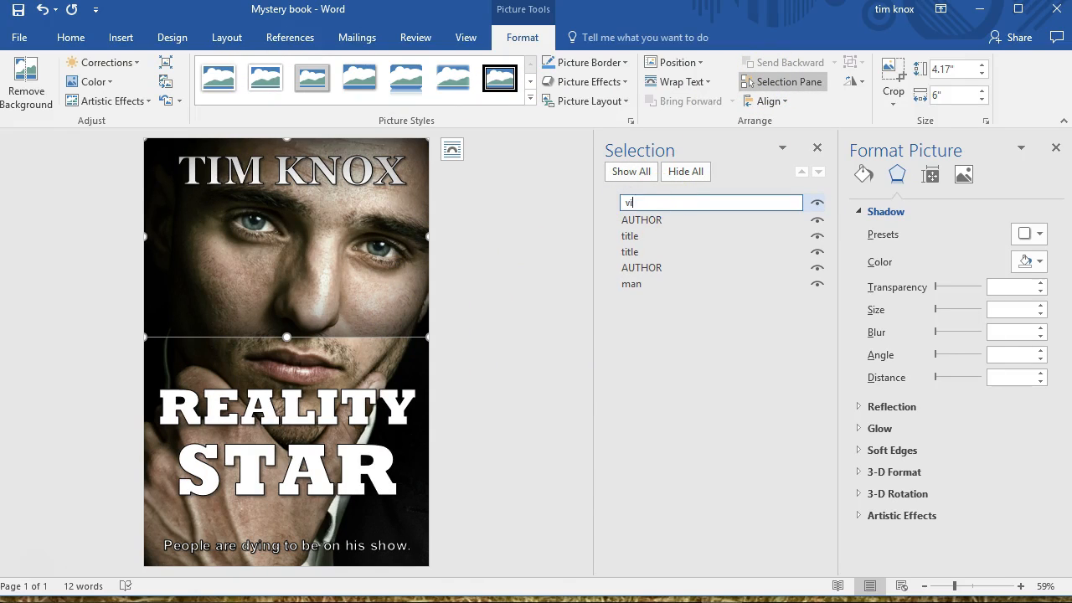
key(Return)
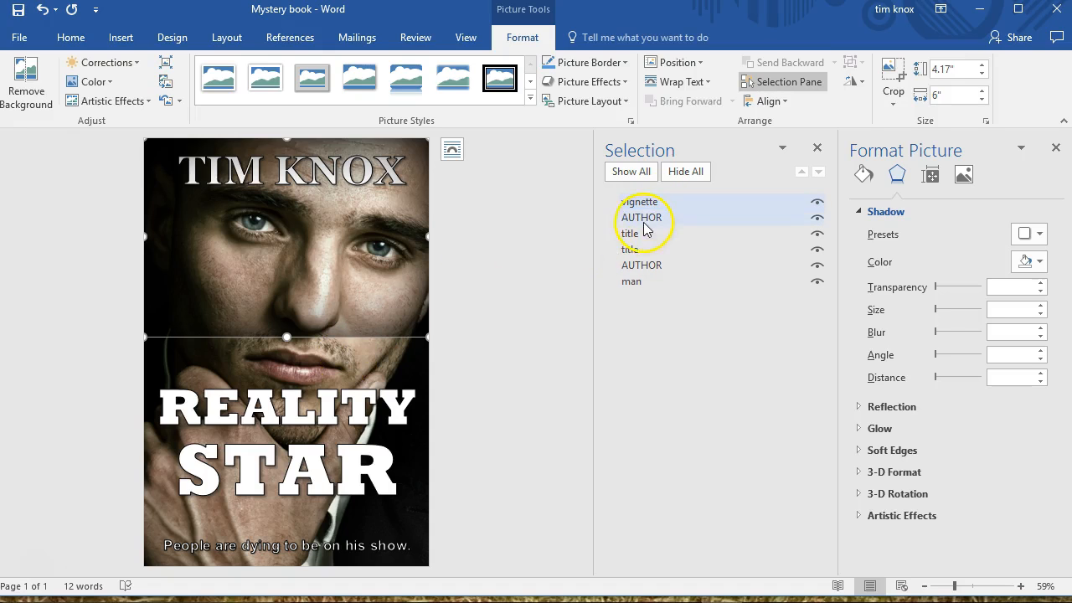
click(680, 204)
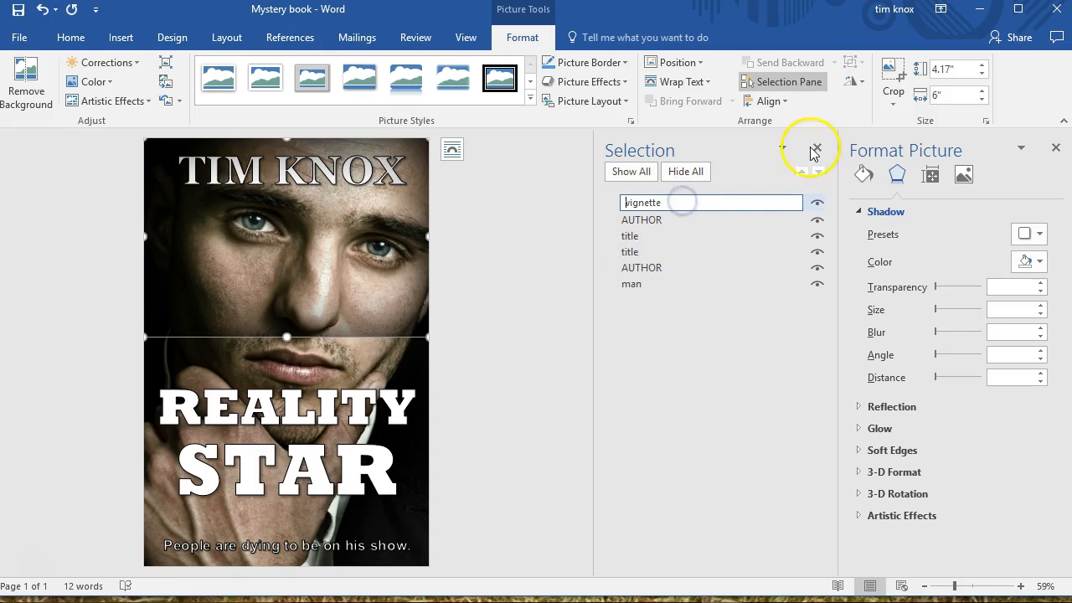
click(681, 225)
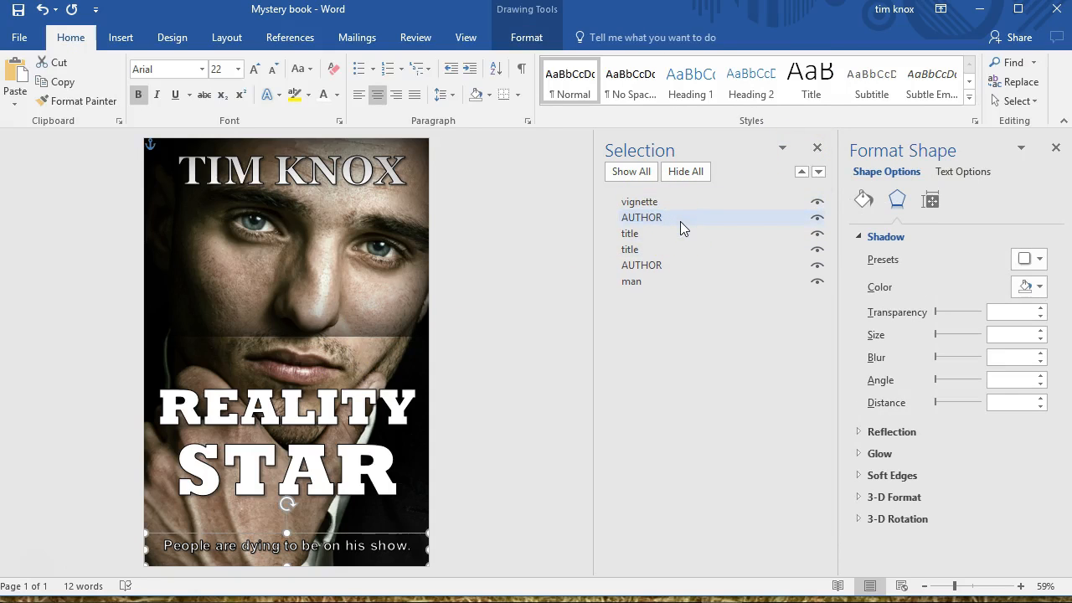
Select the vignette picture and hide all other cover objects: both AUTHOR boxes, both title boxes and the man picture
click(370, 334)
right_click(370, 335)
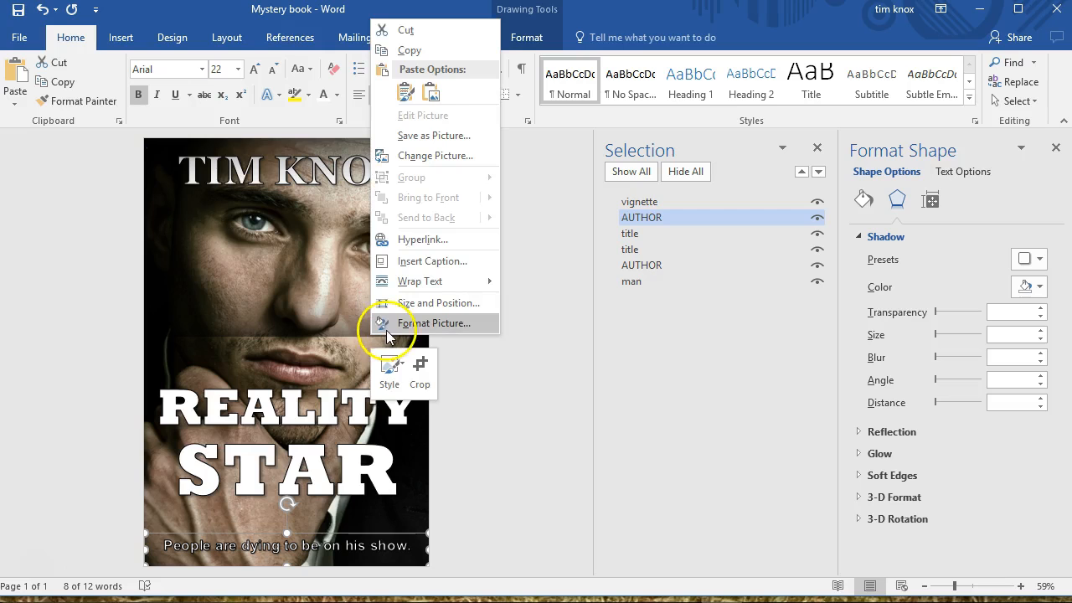
click(542, 259)
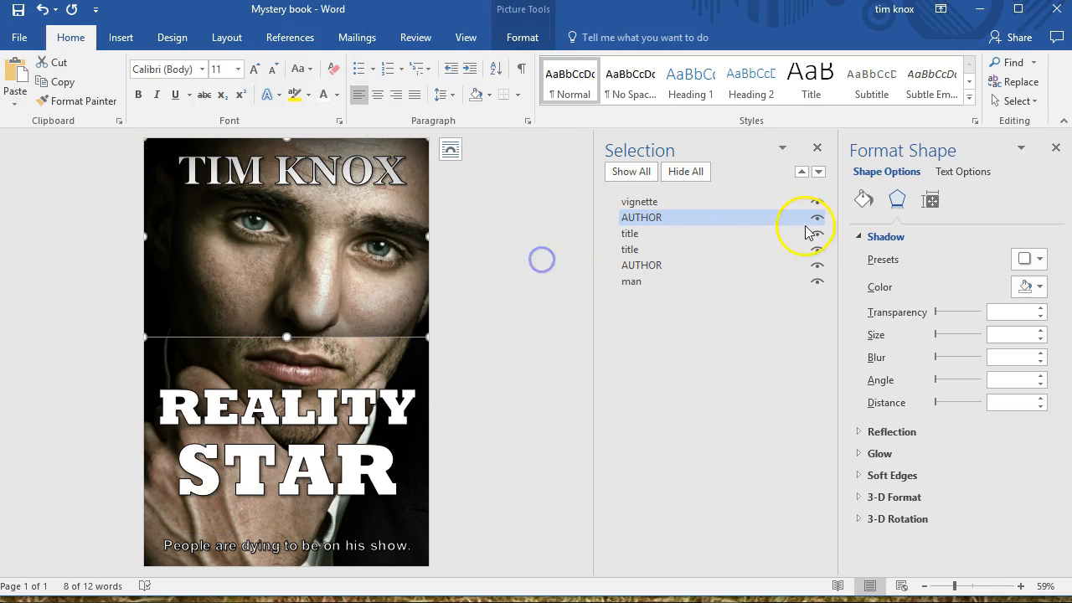
click(818, 219)
click(817, 236)
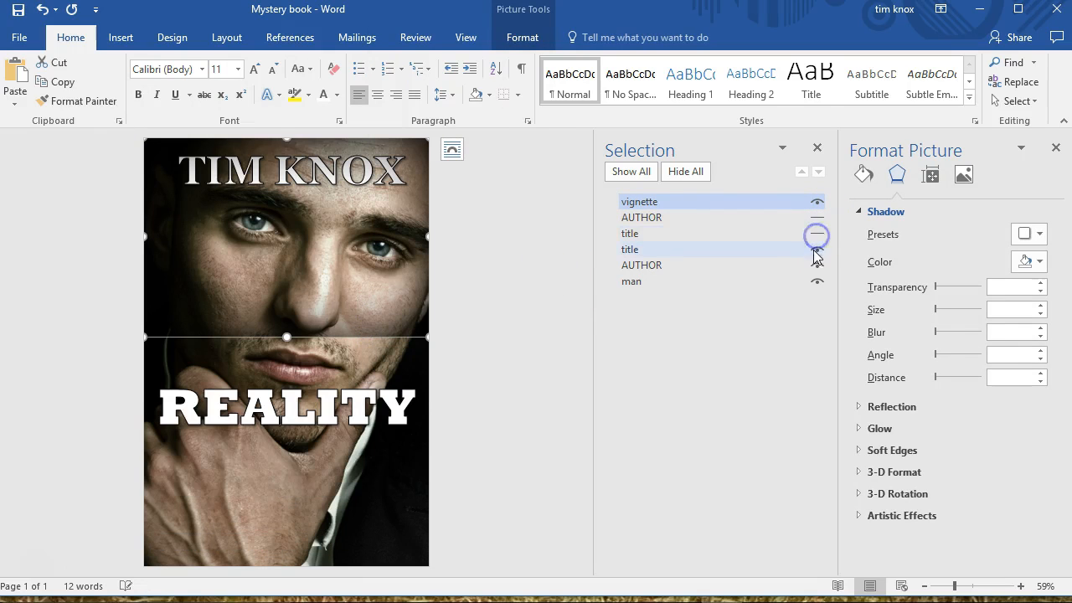
click(815, 249)
click(816, 280)
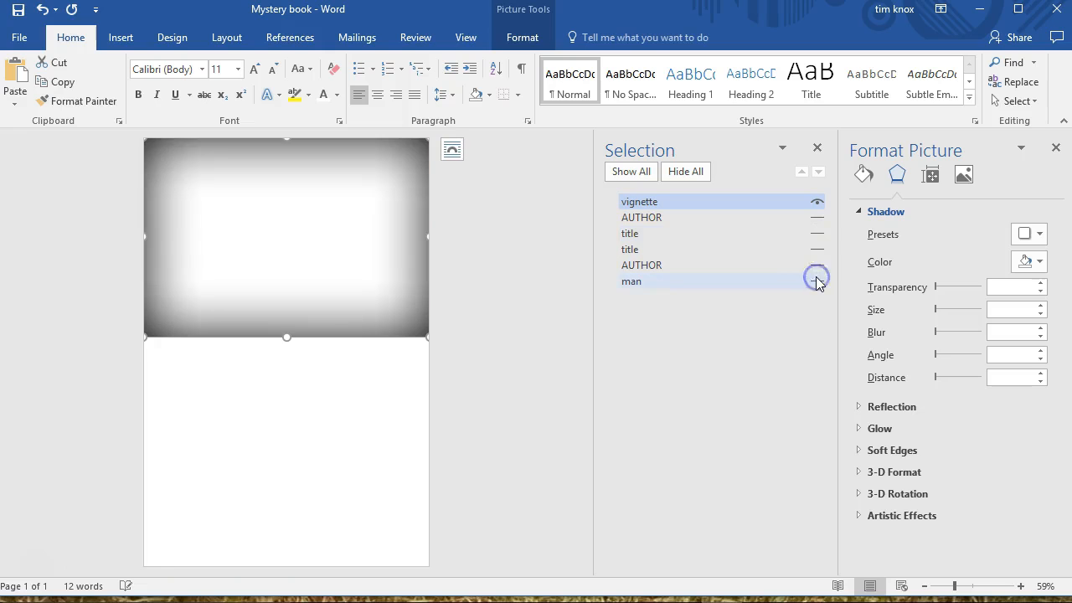
Set the vignette's text wrapping to Behind Text and stretch its lower edge down to cover the full page
right_click(336, 336)
mouse_move(418, 282)
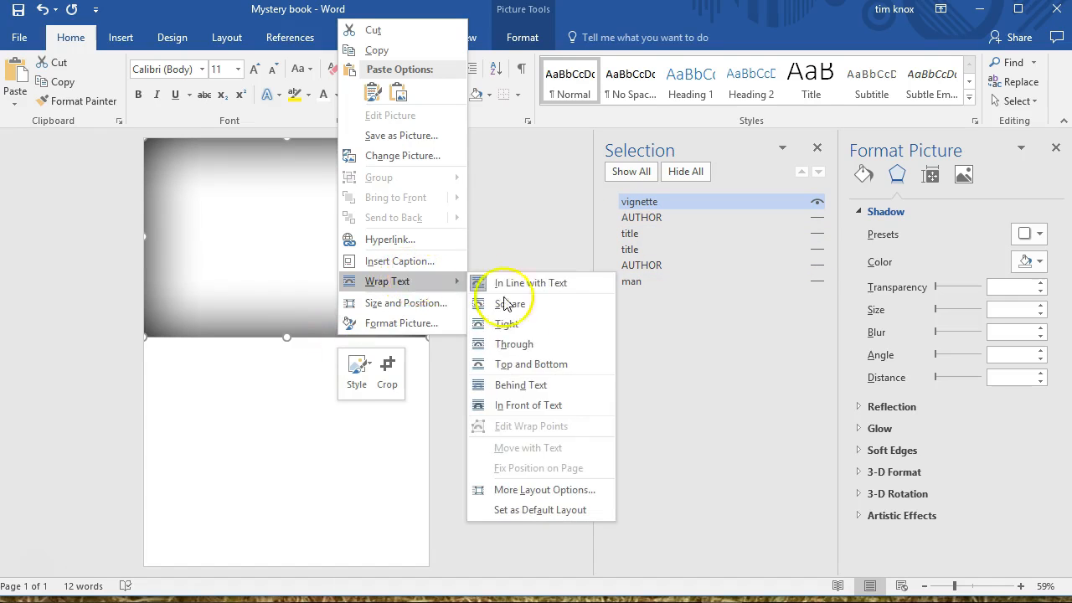
click(518, 384)
drag(287, 337, 286, 569)
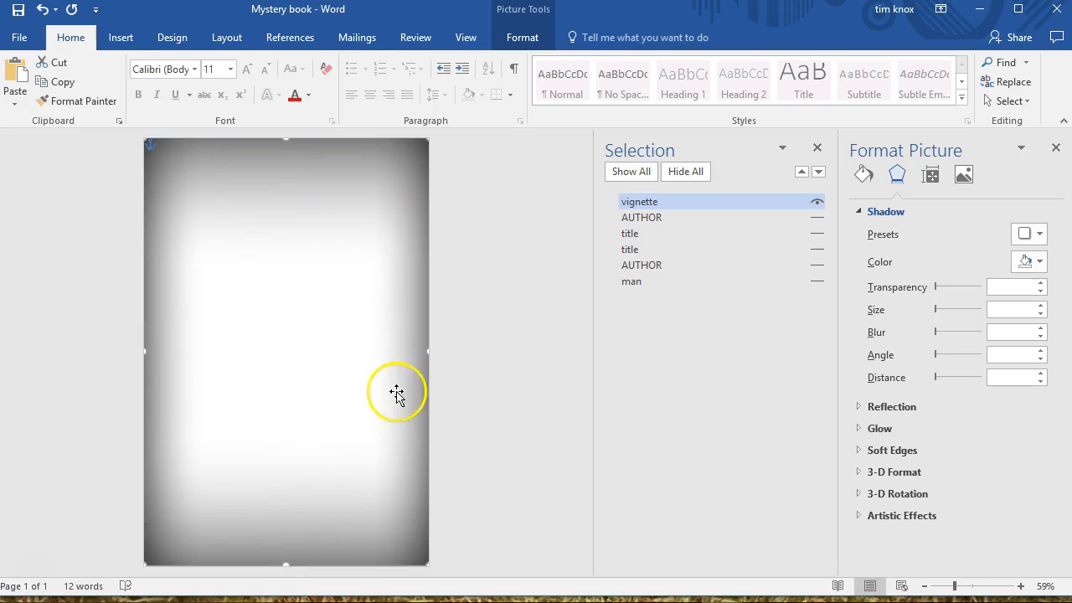
Show the man picture again and toggle the vignette's visibility to compare the portrait with and without it
click(643, 283)
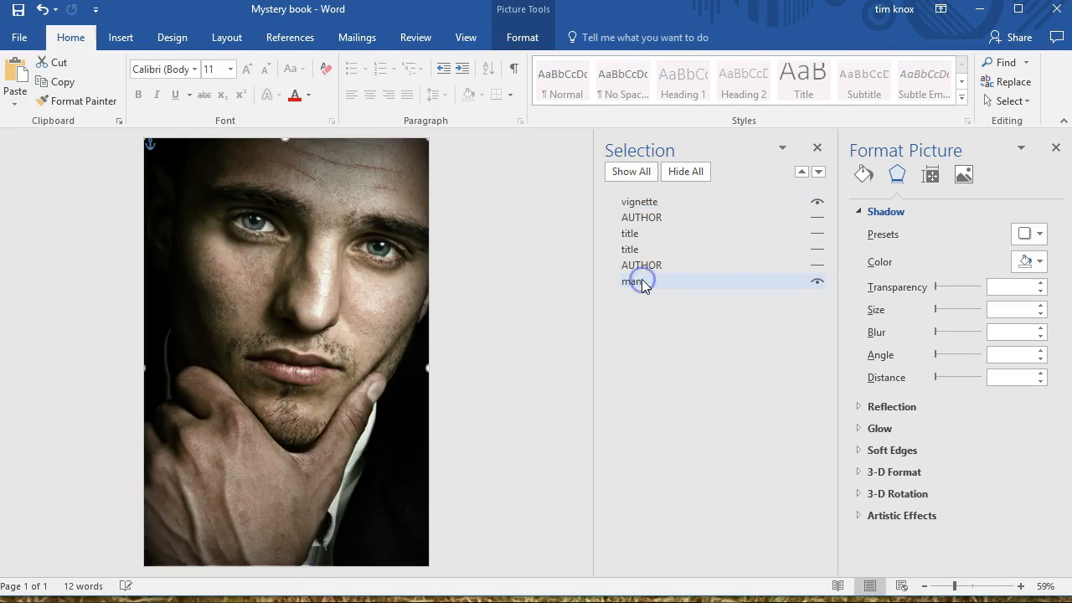
click(700, 229)
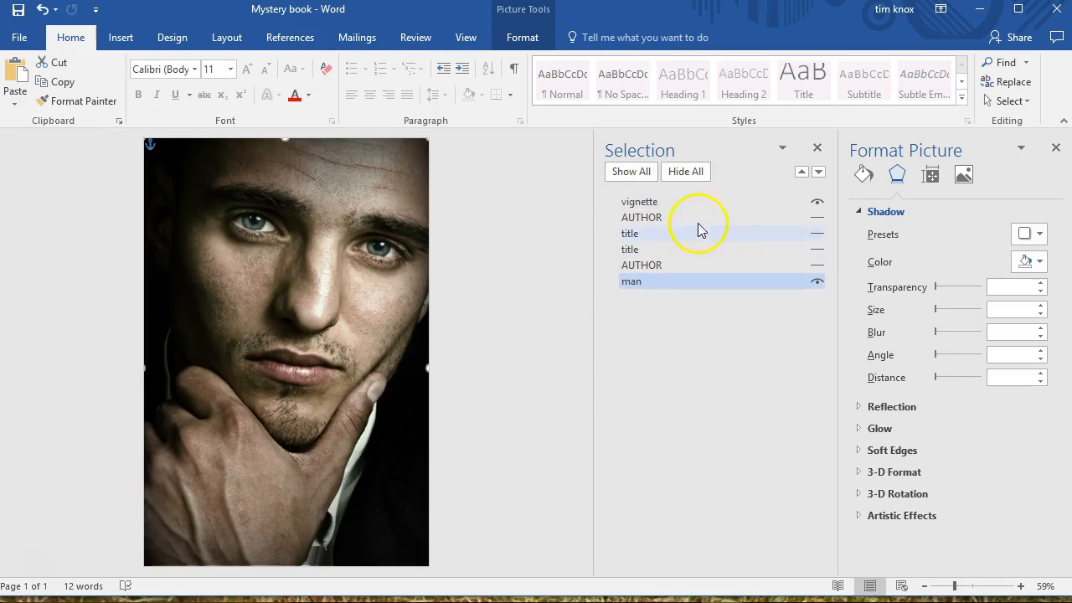
click(817, 202)
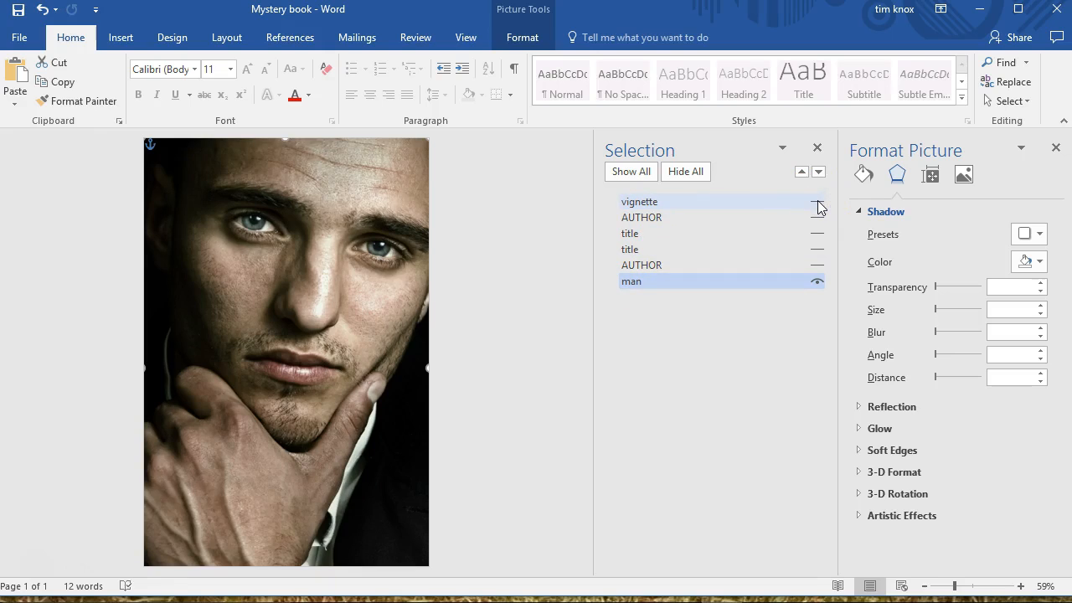
click(818, 203)
click(818, 204)
Send the vignette backward in the stacking order until it sits behind the tagline and both title text boxes
click(796, 202)
click(819, 171)
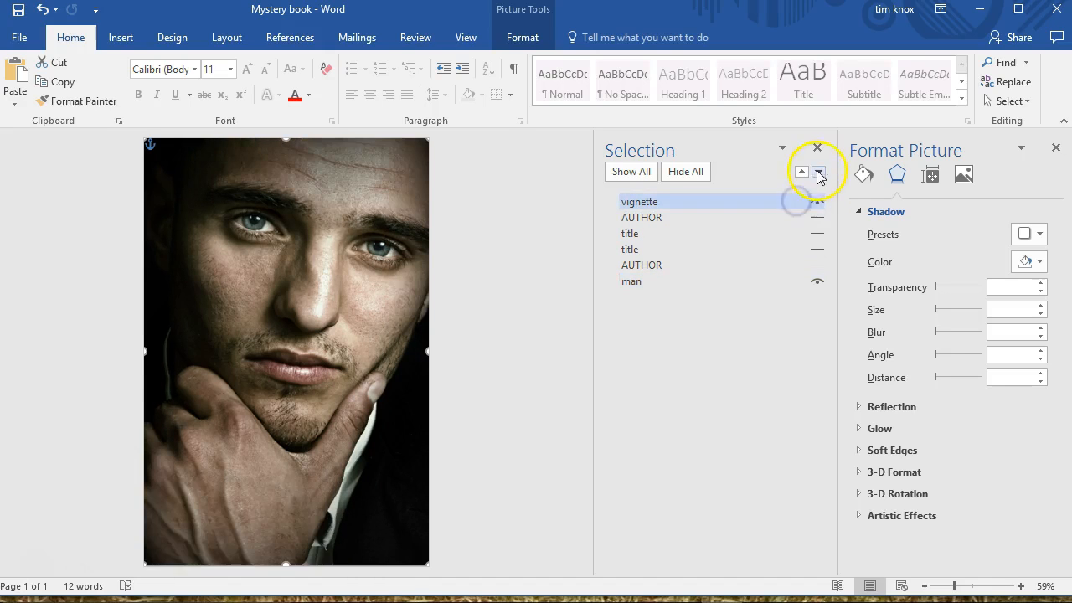
click(819, 172)
click(819, 171)
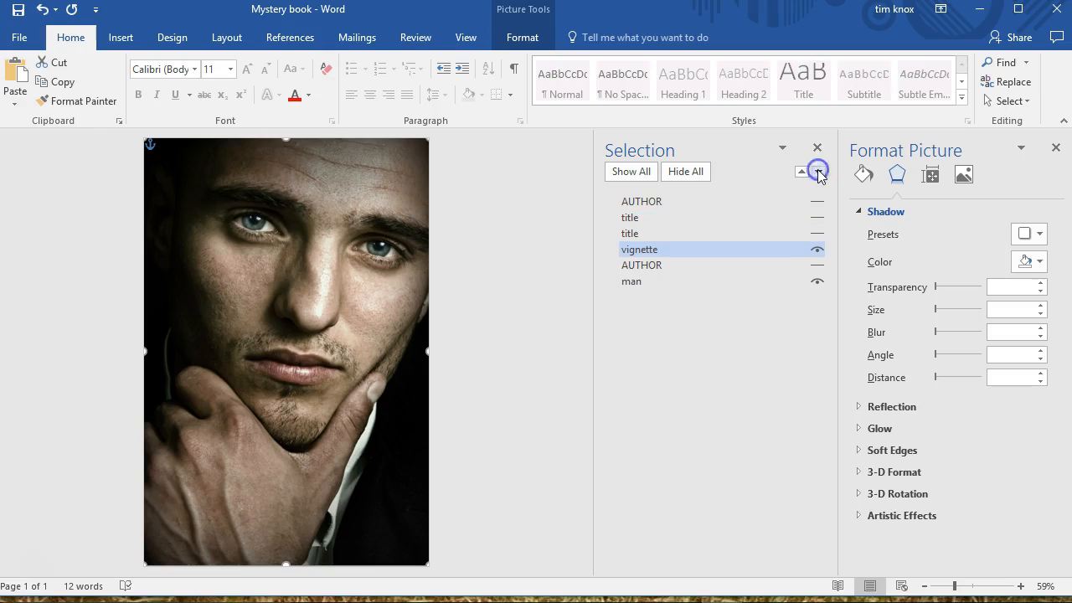
Make both title text boxes and the tagline visible again
click(818, 233)
click(818, 218)
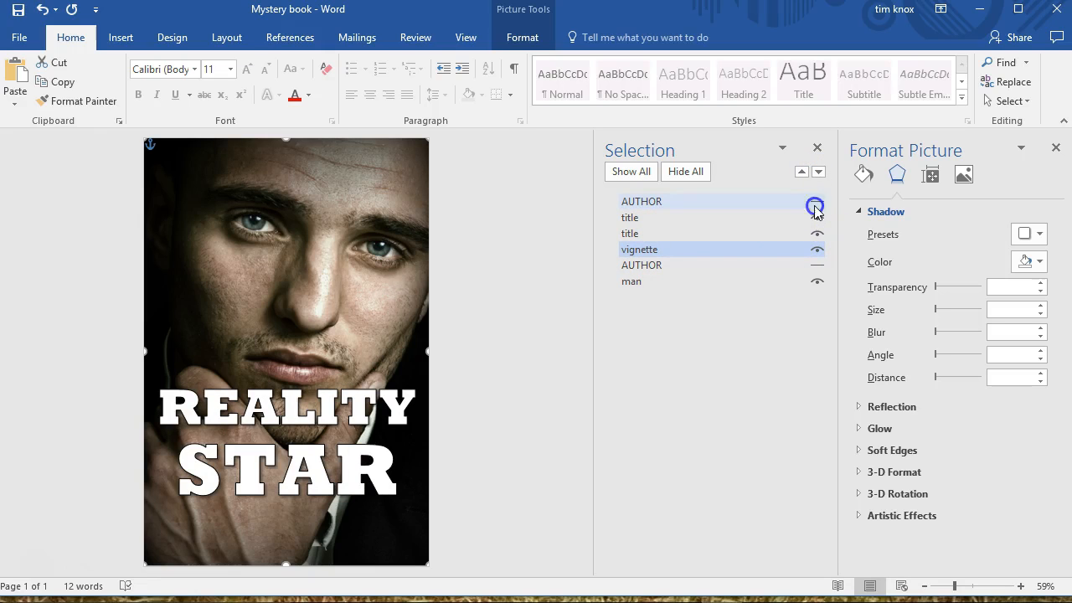
click(816, 205)
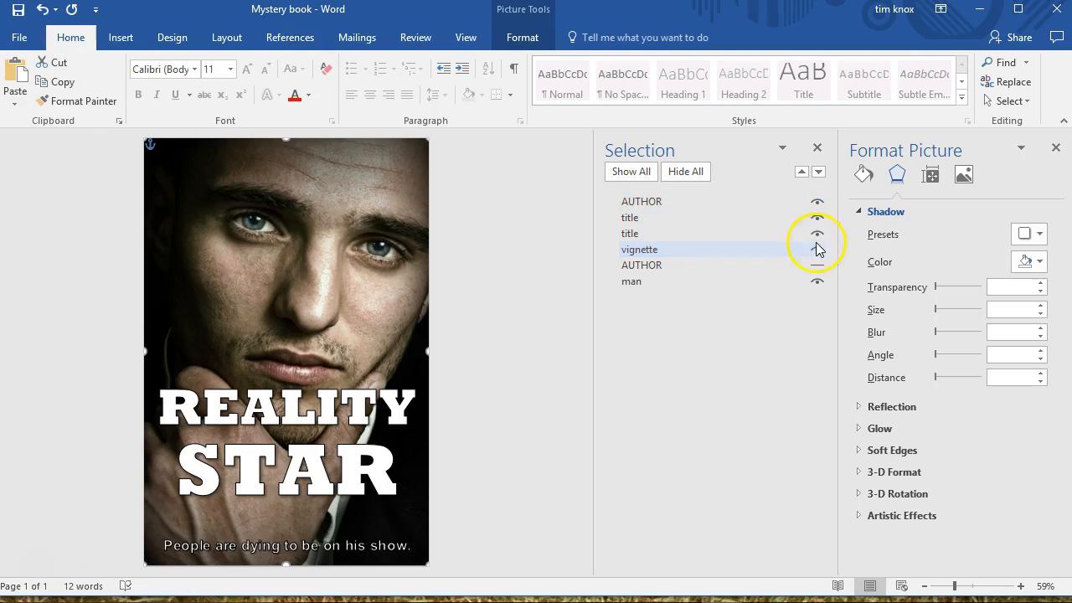
Show the author-name text box again, bring it in front of the vignette, and deselect it
click(664, 263)
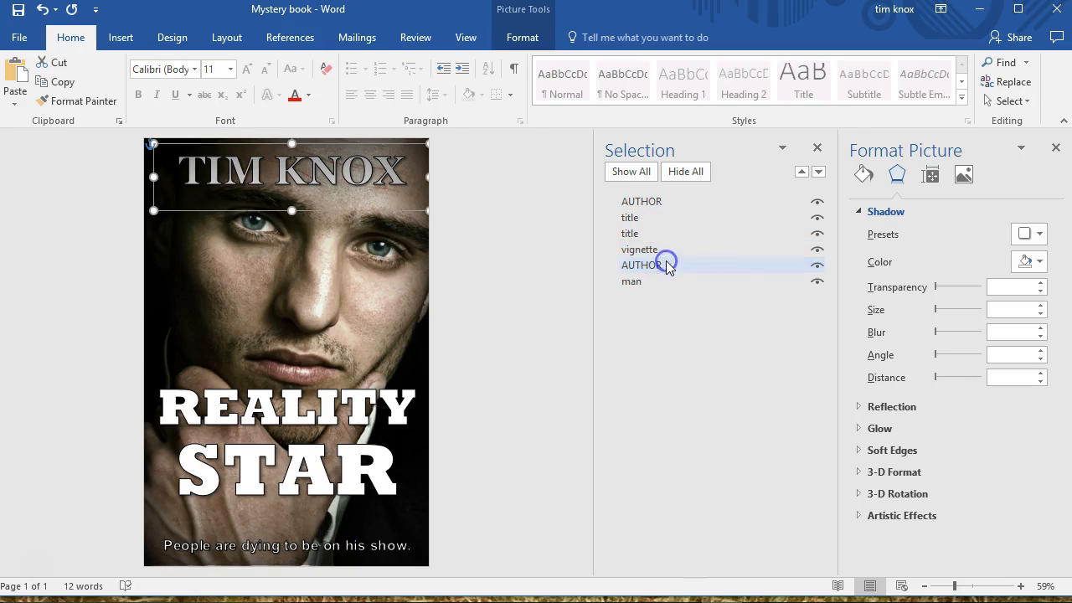
click(801, 172)
click(454, 295)
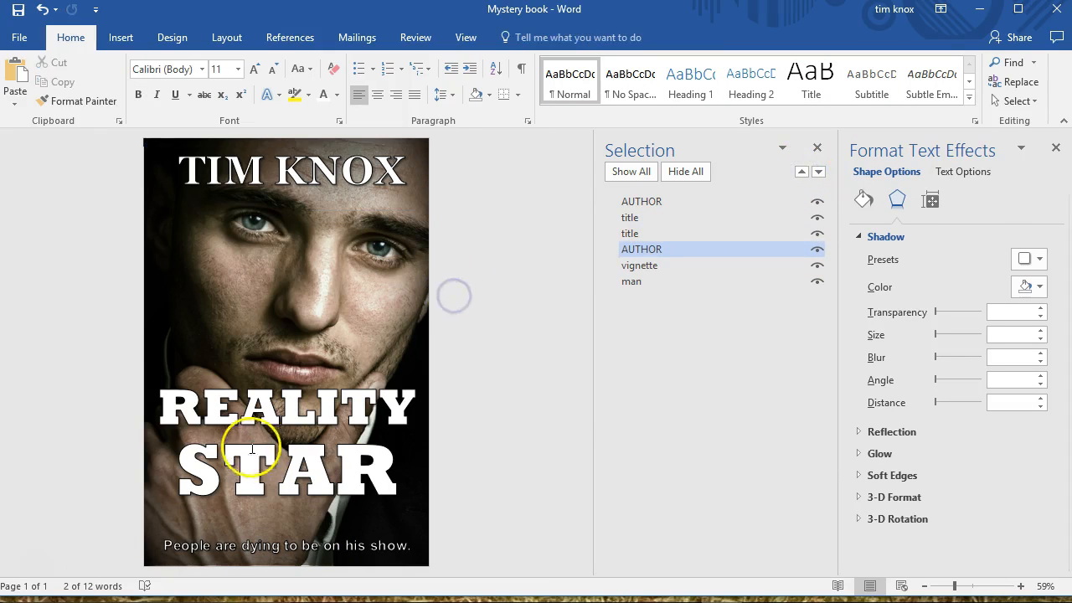
Move the "STAR" text box down to just above the tagline and lower "REALITY" to sit directly above it
click(253, 494)
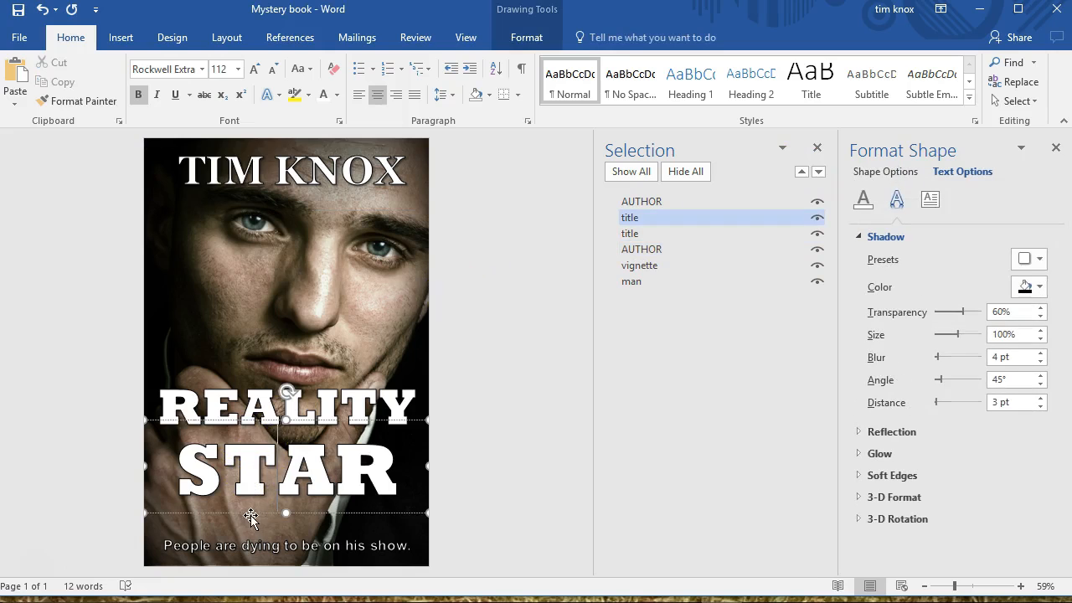
drag(249, 516, 249, 544)
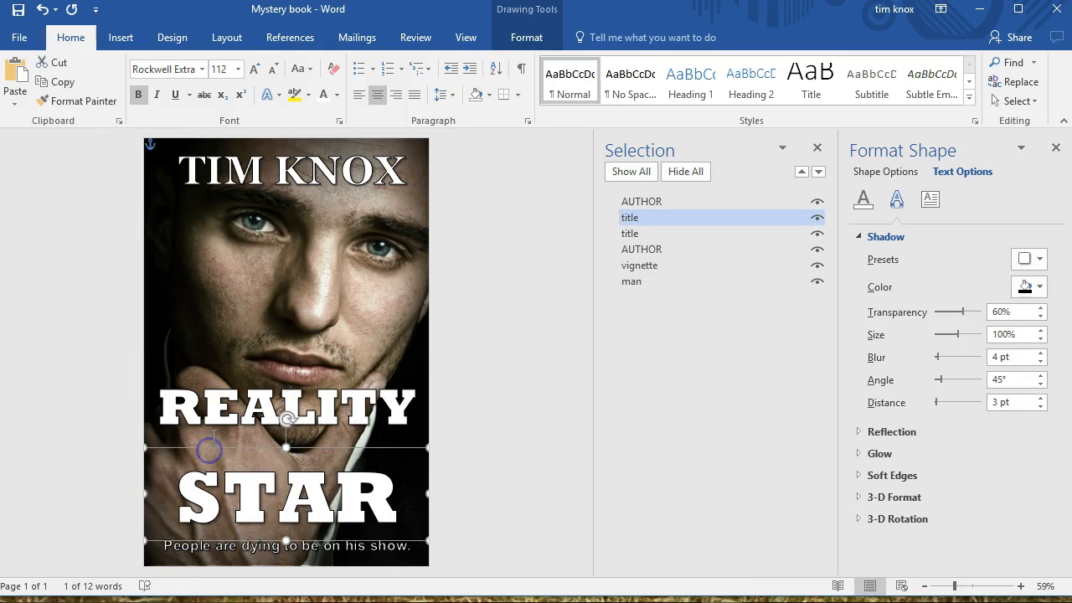
click(214, 433)
drag(263, 372, 264, 399)
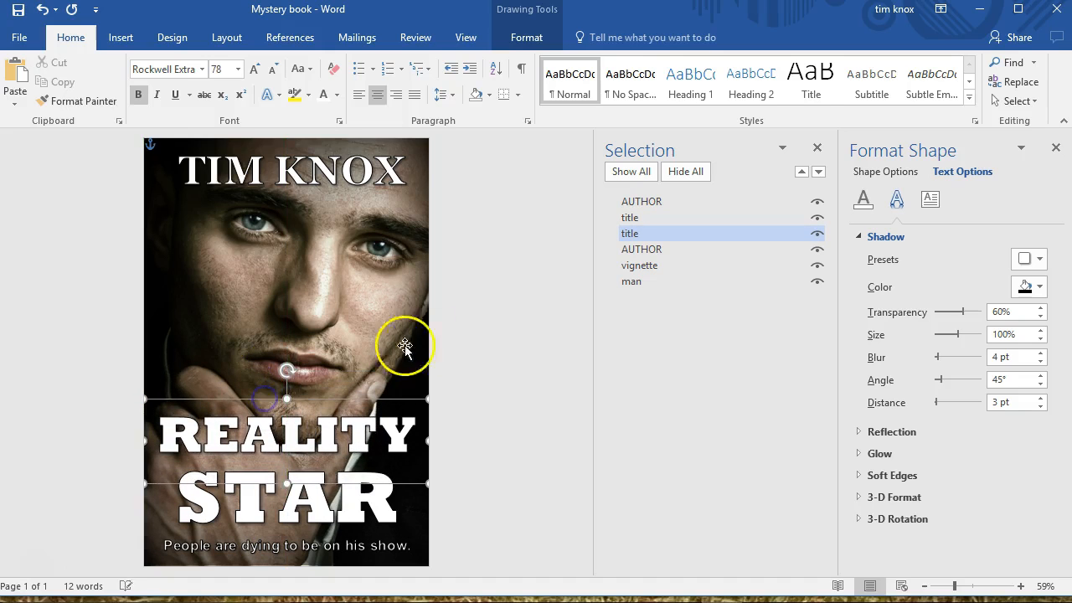
click(509, 299)
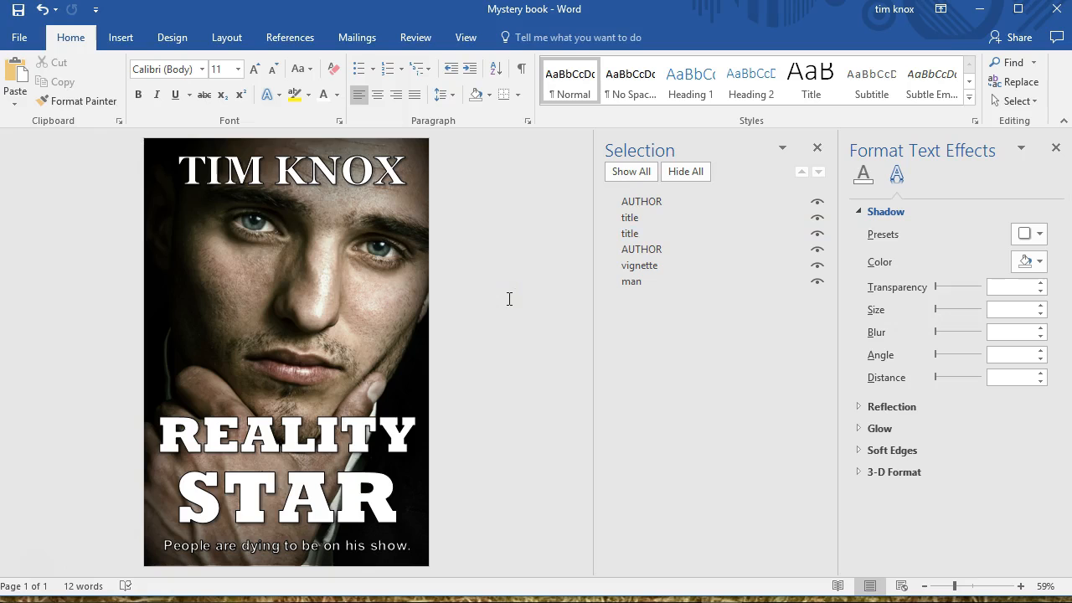
Open the picture correction settings and sharpen the man portrait by 25%
click(341, 323)
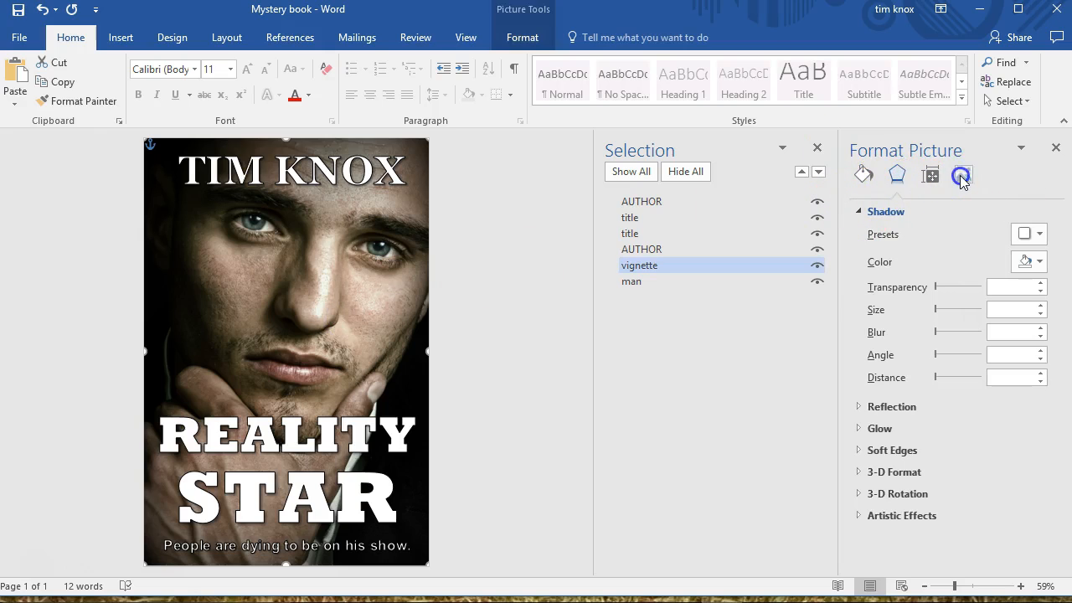
click(962, 176)
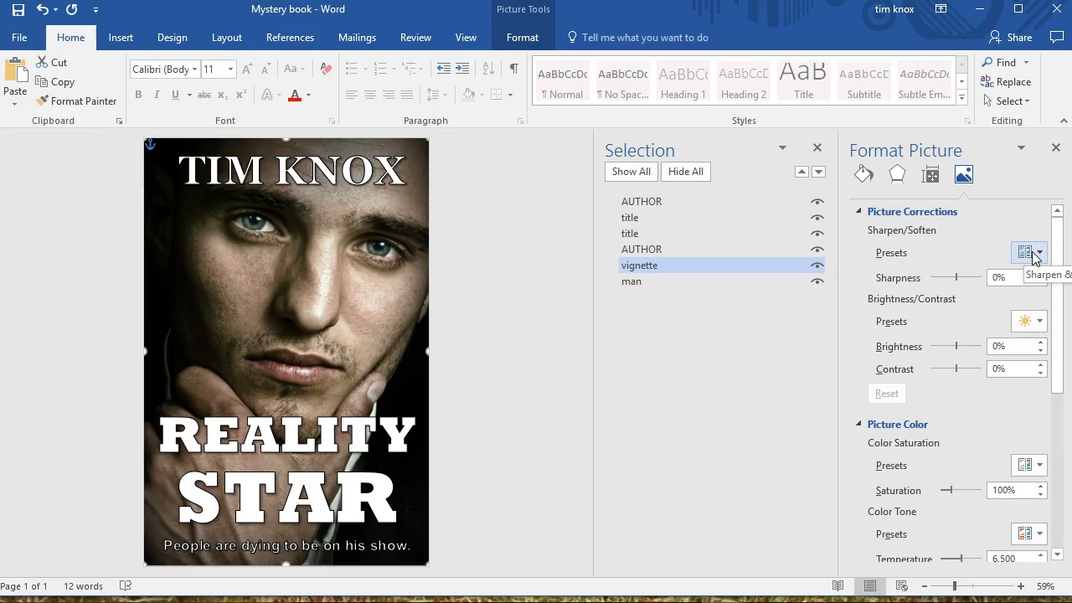
click(1036, 323)
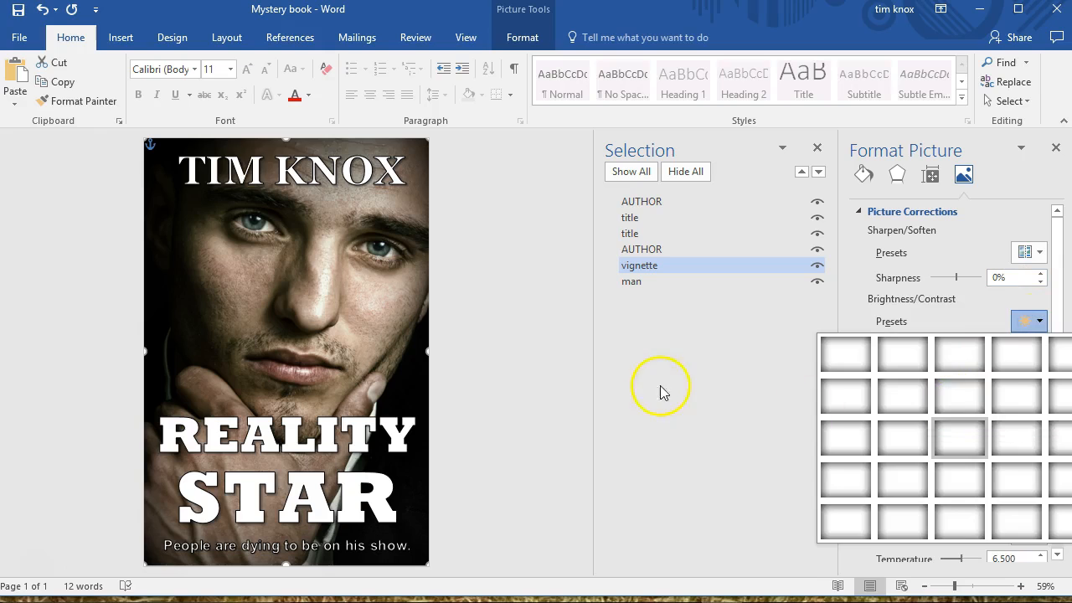
click(691, 348)
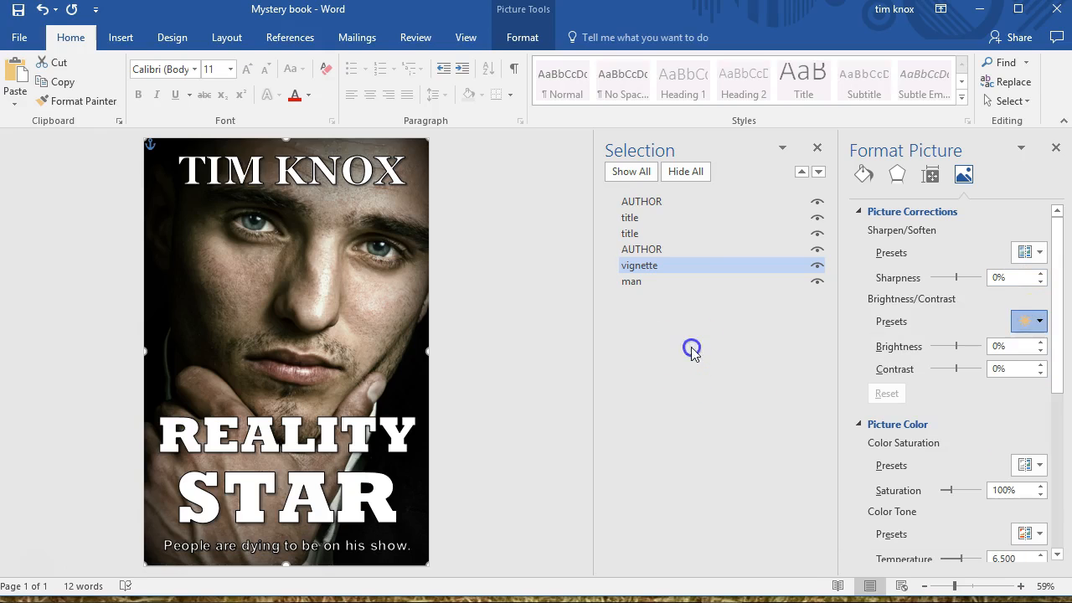
click(719, 282)
click(763, 279)
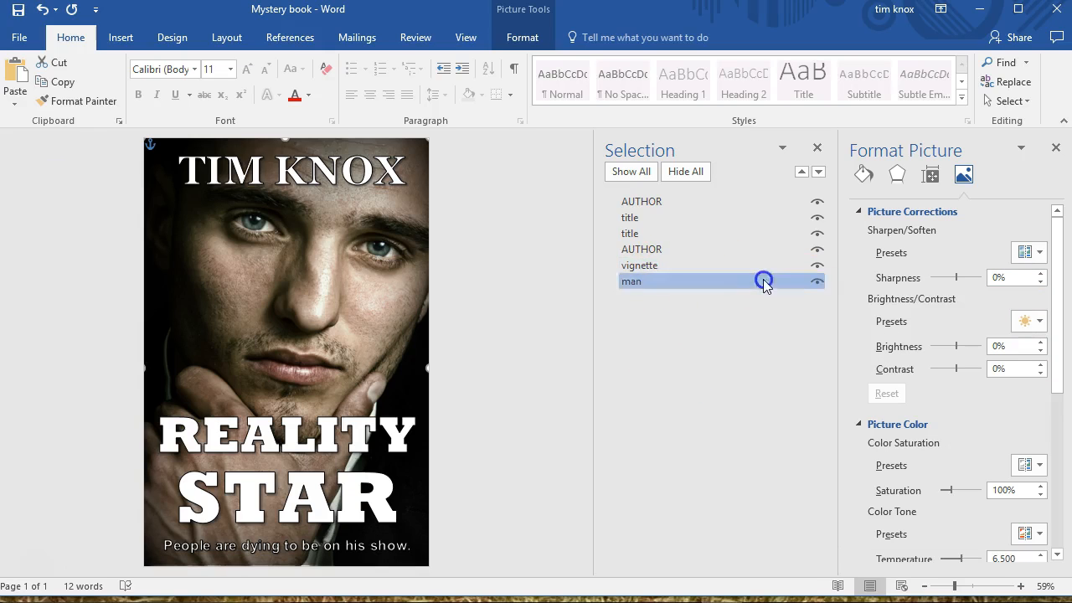
click(1039, 253)
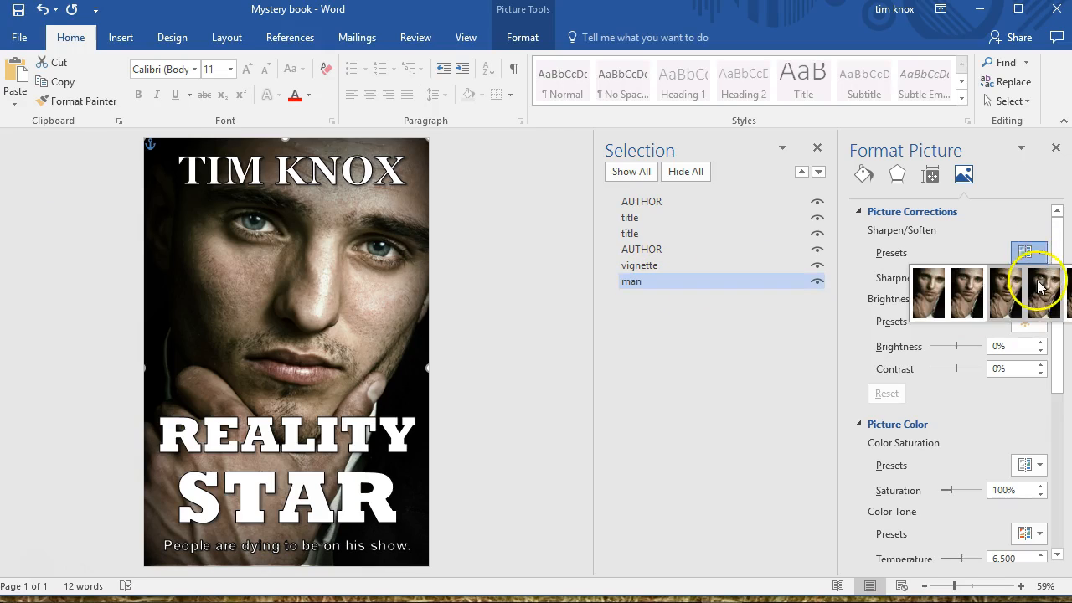
click(1037, 284)
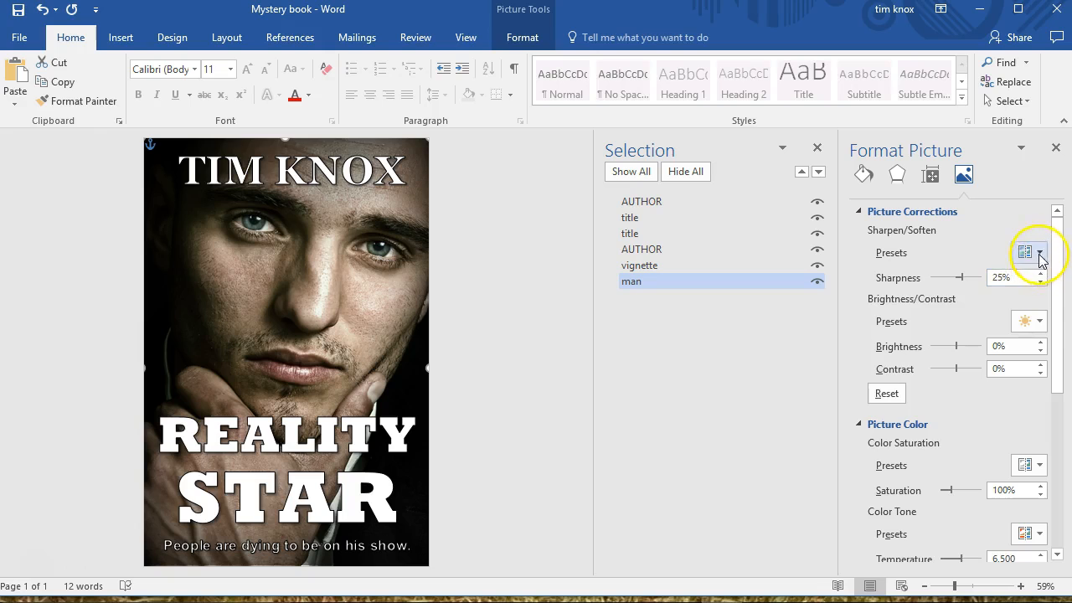
Try brightness/contrast presets on the portrait: 40% contrast, 20% contrast, and 20% brightness with 0% contrast
click(1039, 322)
click(941, 270)
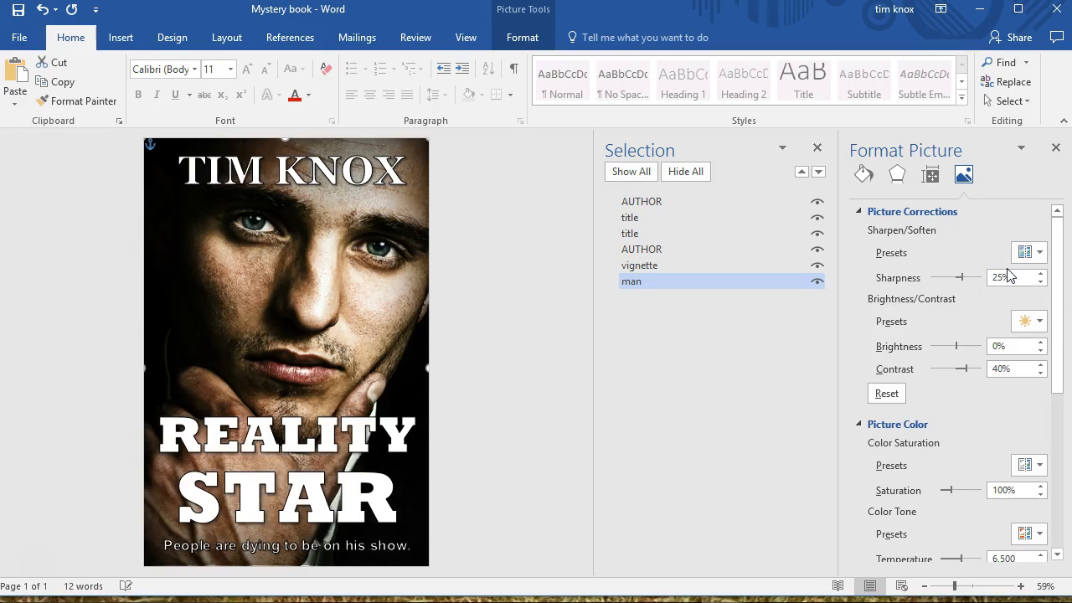
click(1037, 322)
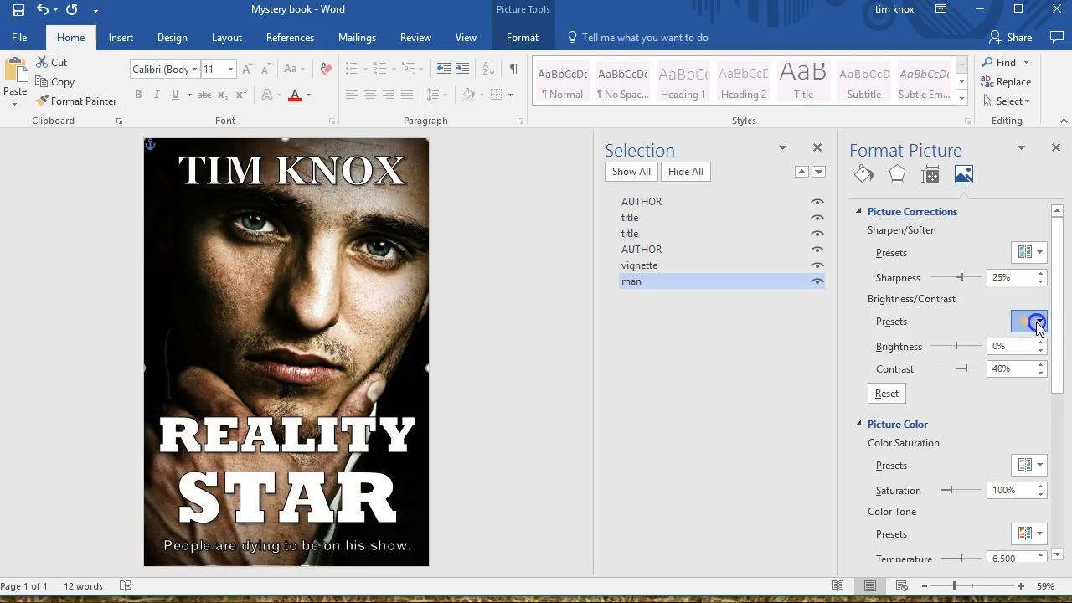
click(1005, 226)
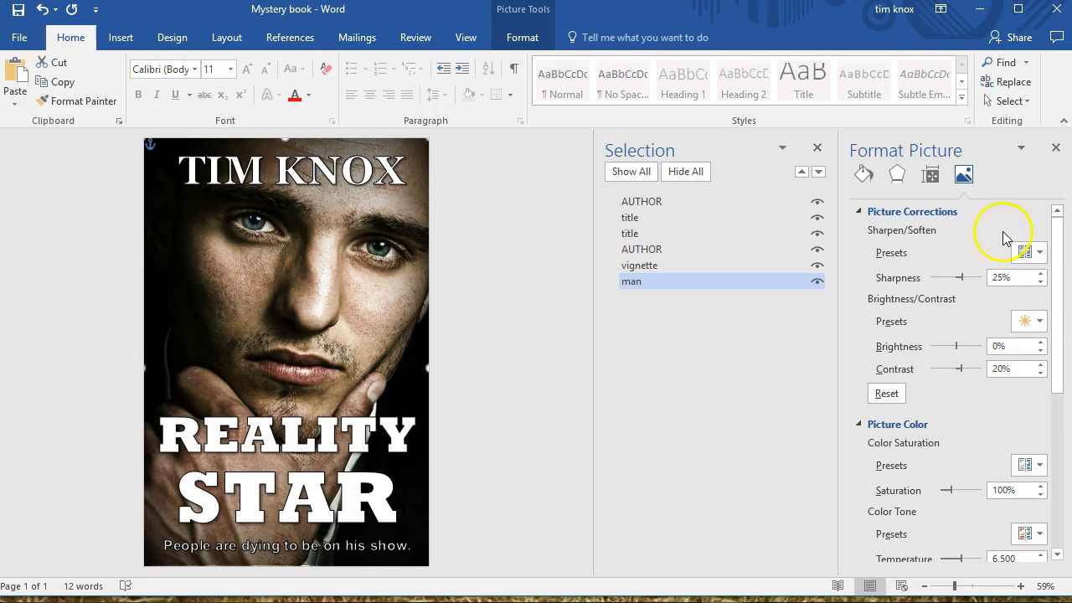
click(1037, 324)
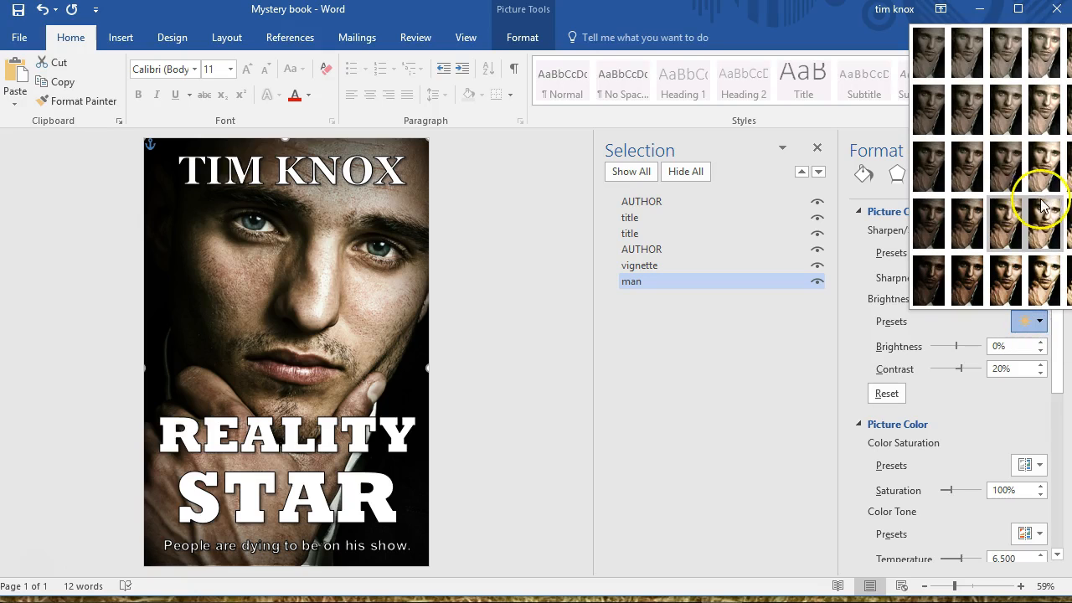
click(1044, 163)
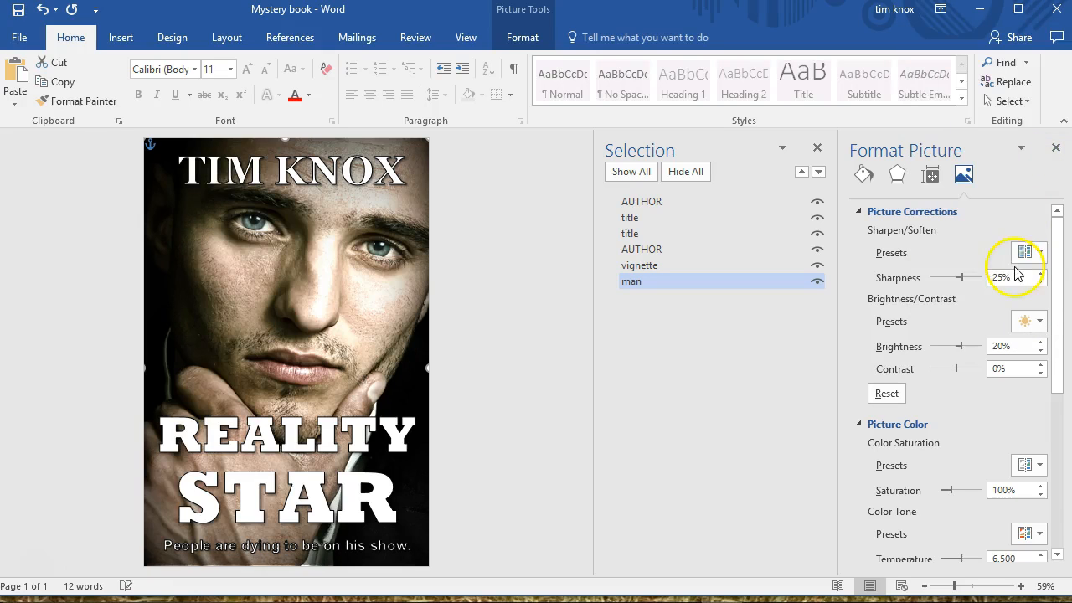
Set the portrait's brightness to 0% and contrast to 40%, and collapse the picture corrections
click(1040, 318)
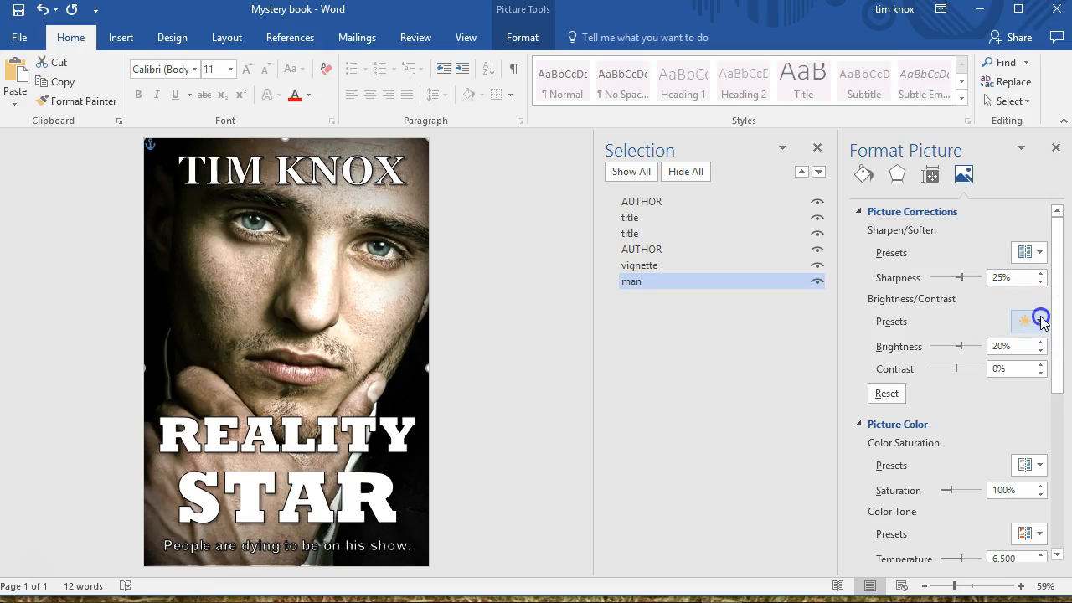
click(1041, 317)
click(1040, 321)
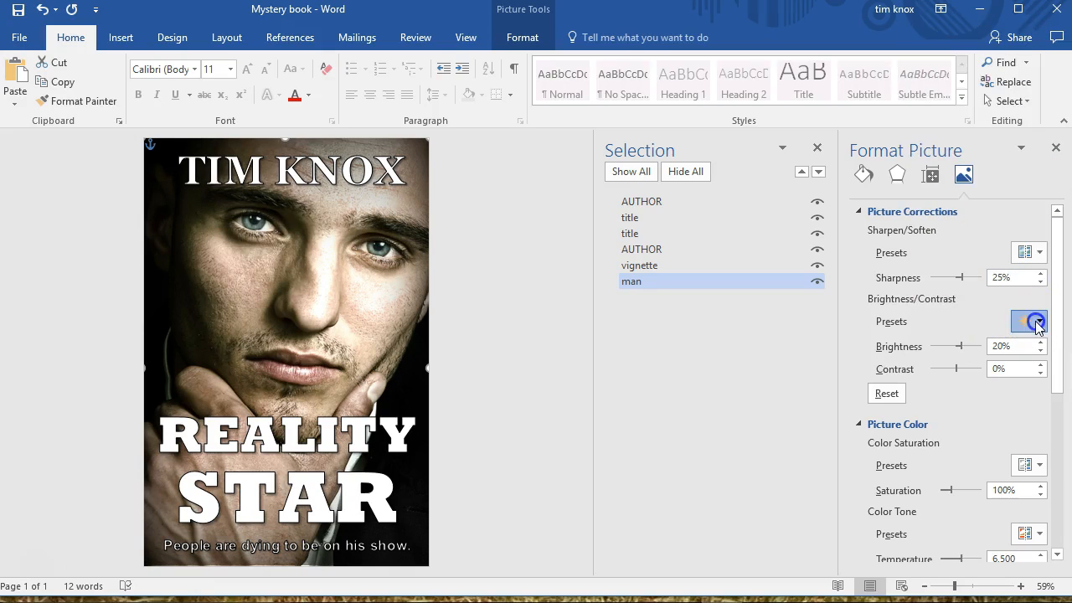
click(1005, 290)
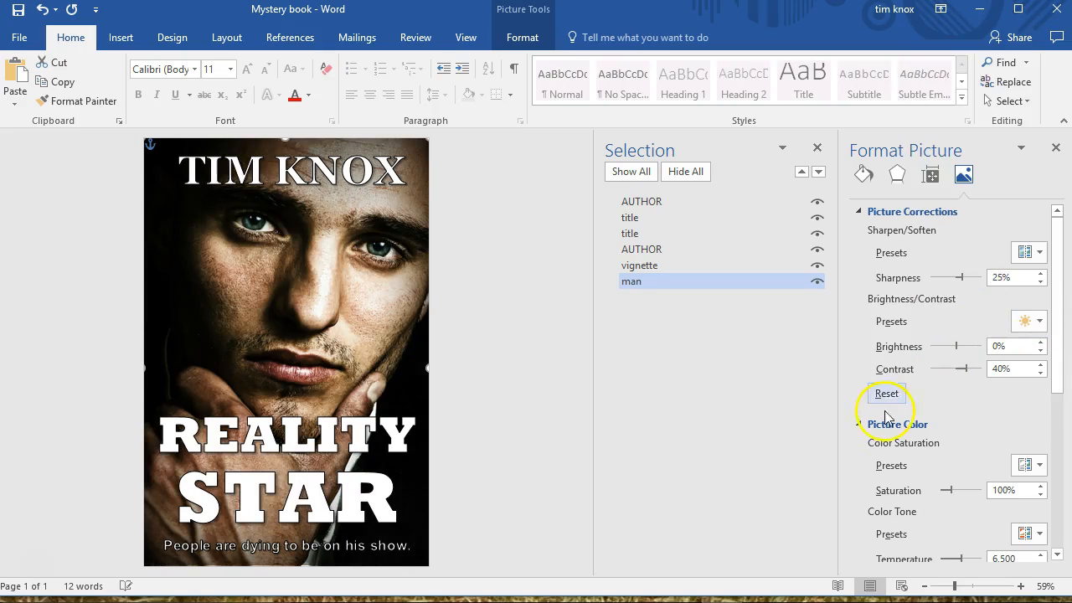
click(863, 213)
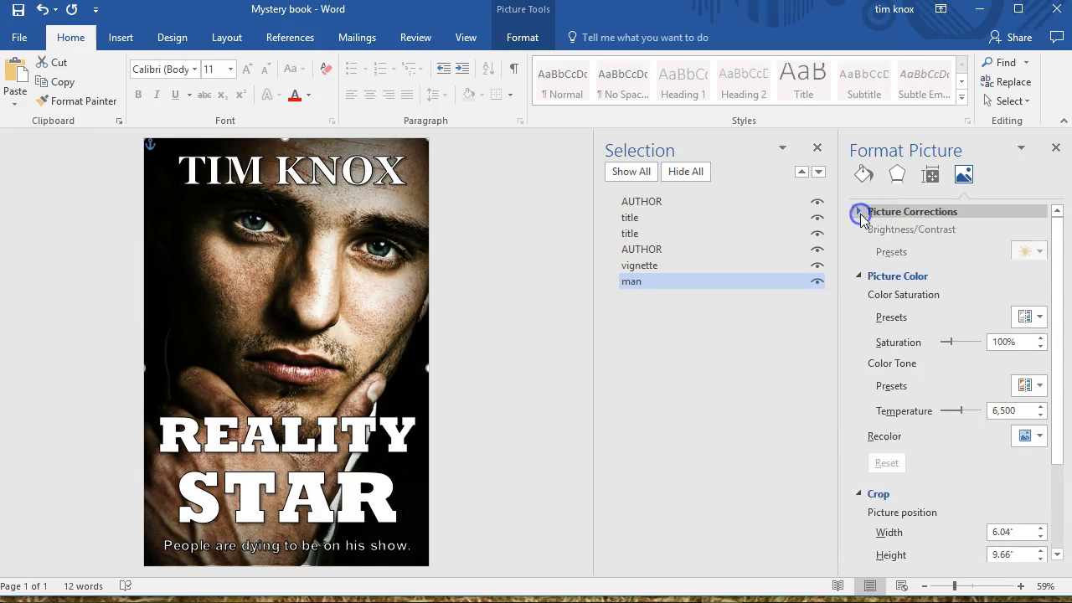
Try color saturation presets of 300%, 200% and 0% on the man portrait
click(1029, 275)
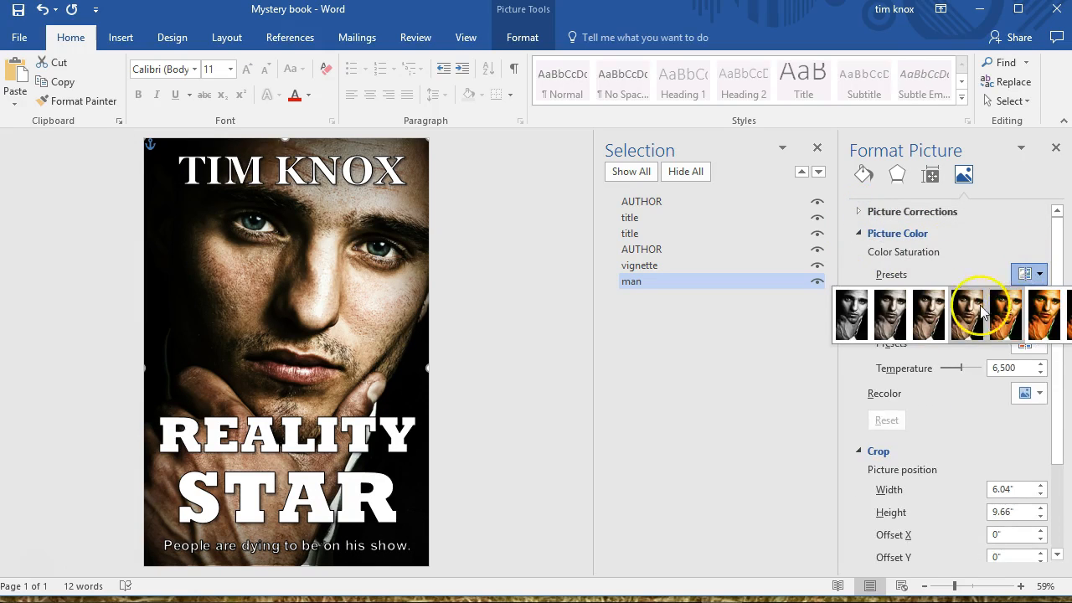
click(1050, 310)
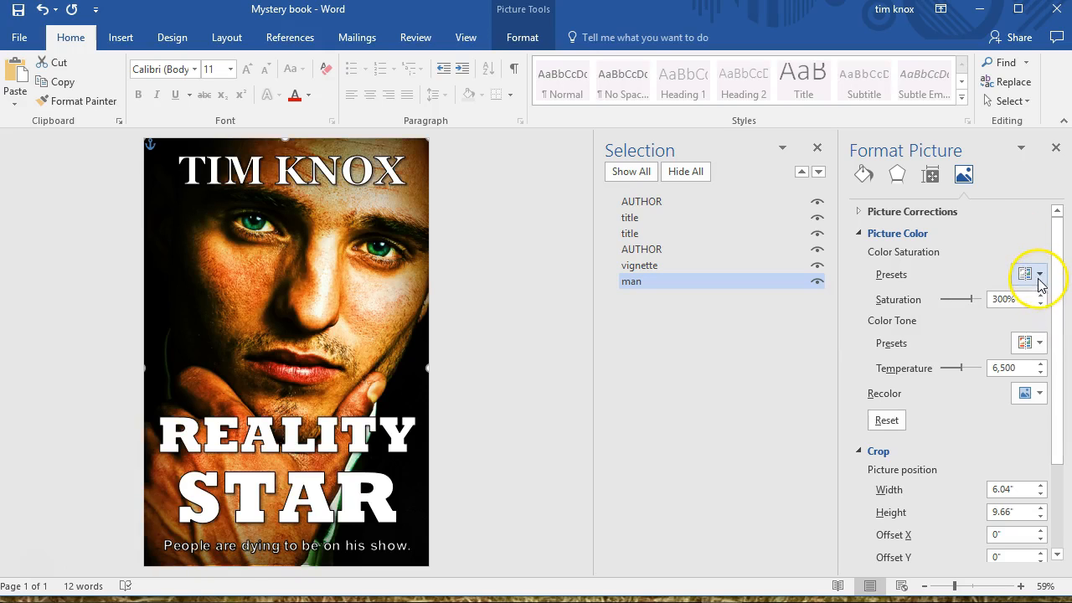
click(1038, 277)
click(1006, 299)
click(1035, 276)
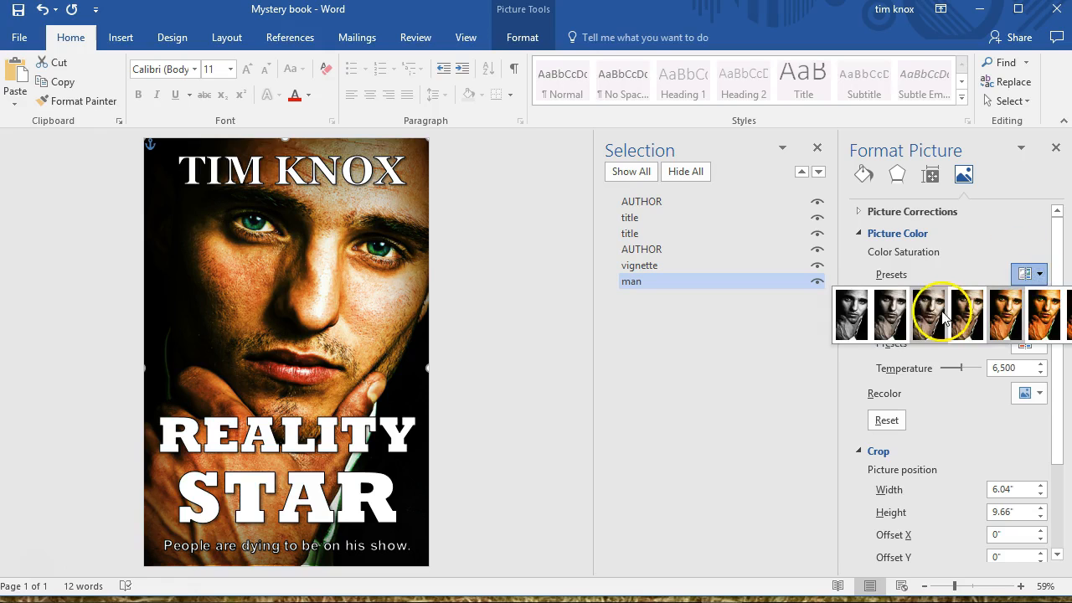
click(865, 315)
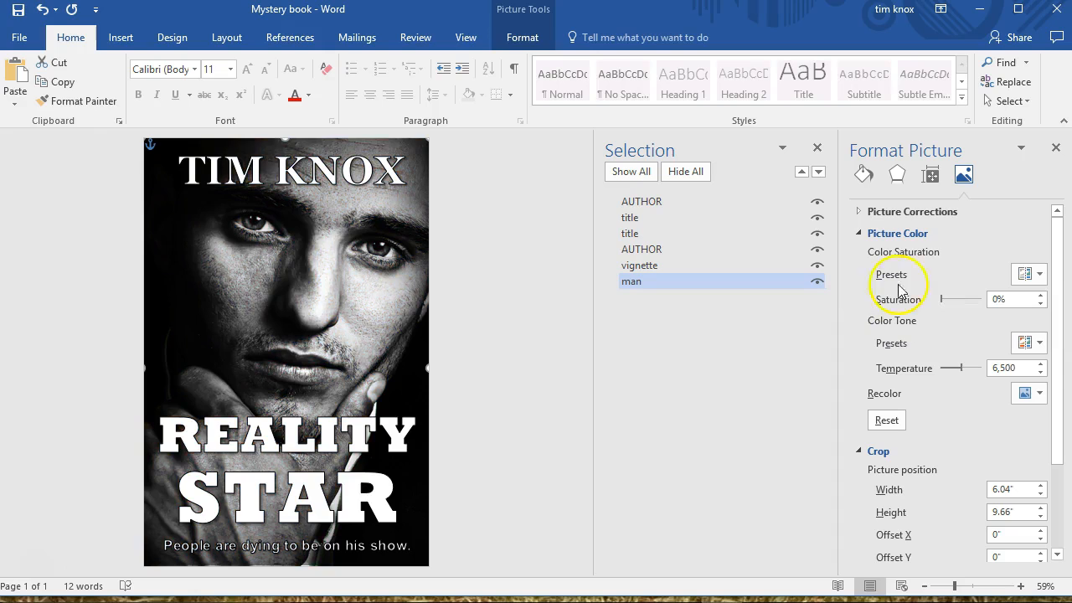
Compare 200% and 100% color saturation on the portrait and settle on 200%
click(1037, 277)
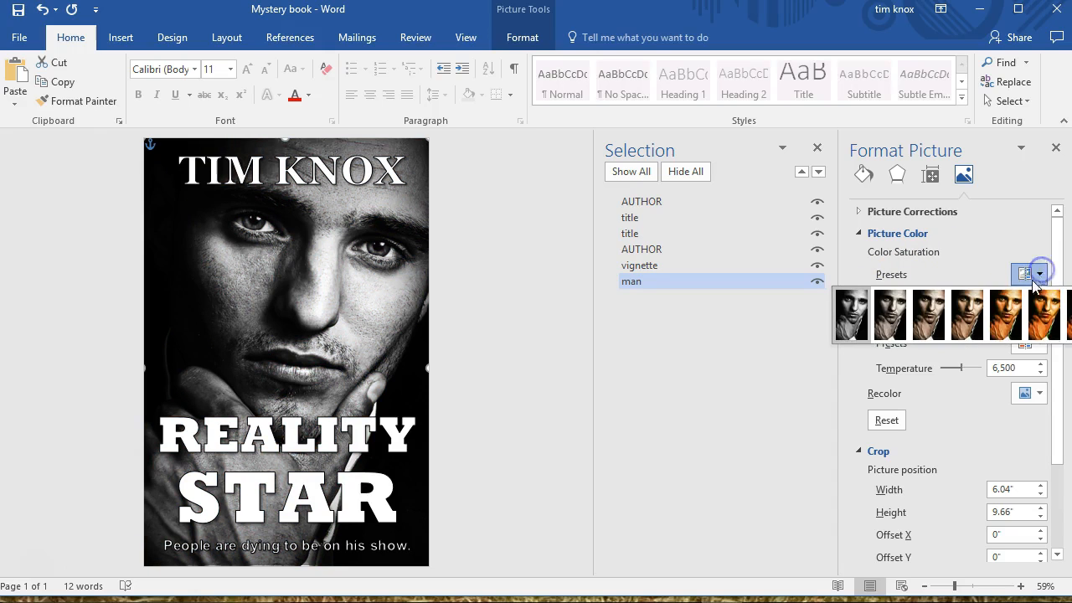
click(1007, 305)
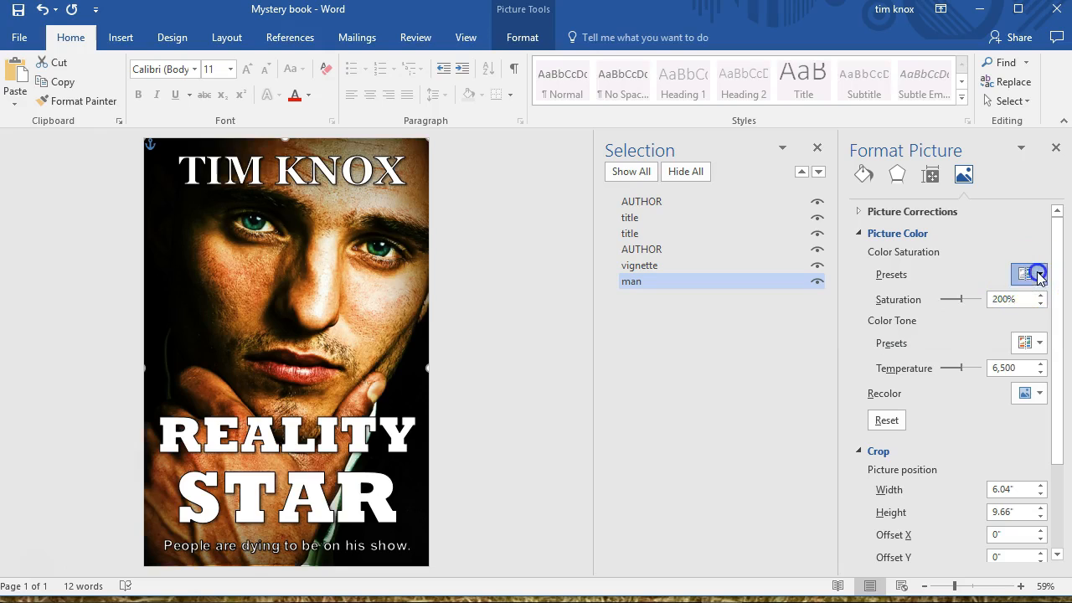
click(1036, 276)
click(980, 315)
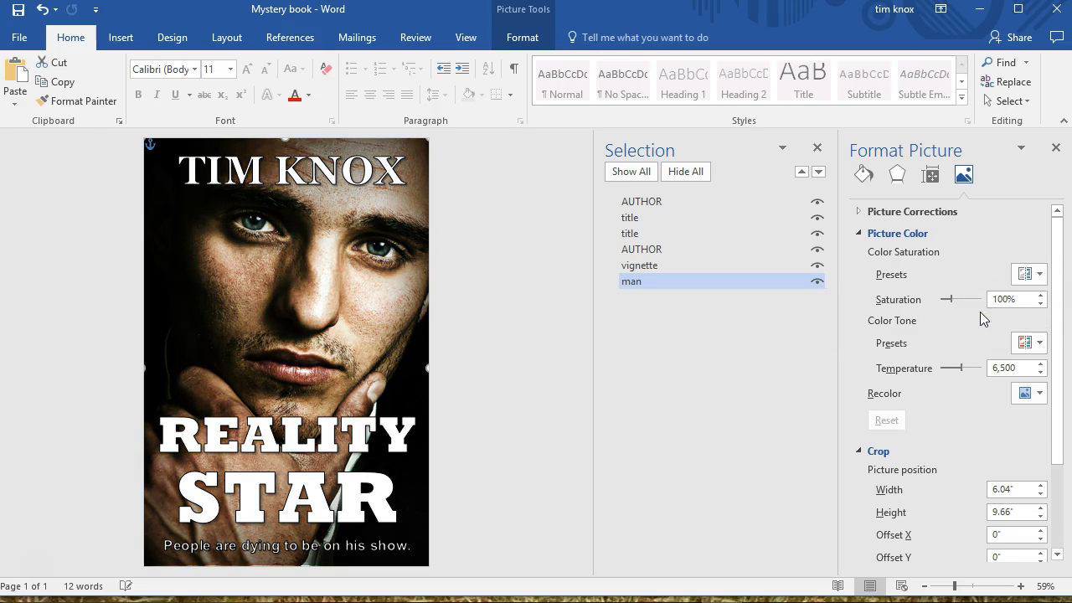
click(1037, 276)
click(1011, 307)
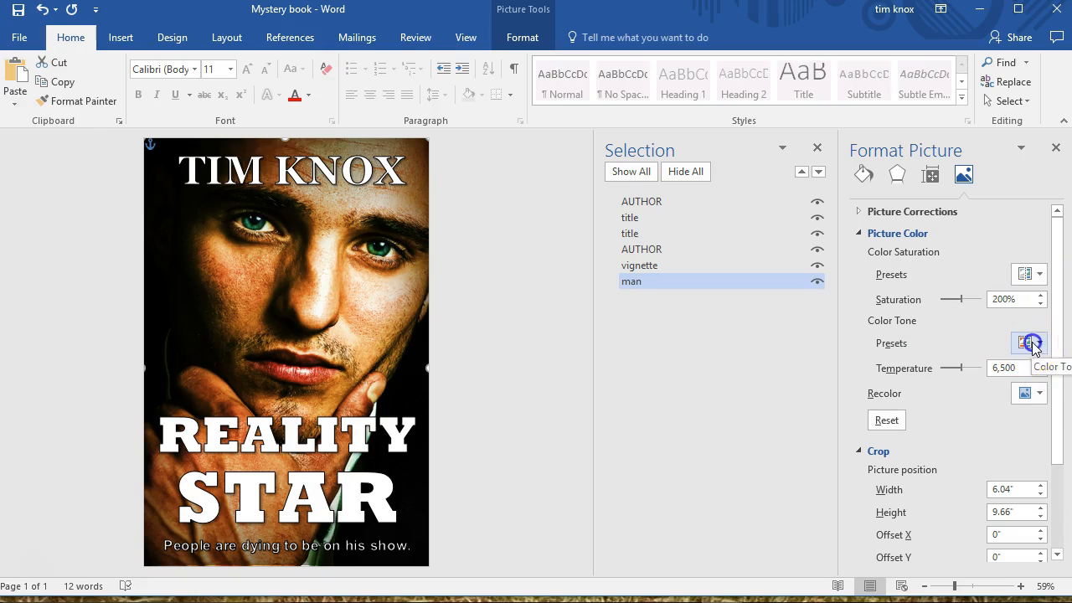
Try color tone presets on the portrait: temperatures of 5,900 and 4,700, and a much warmer one
click(1033, 344)
click(934, 378)
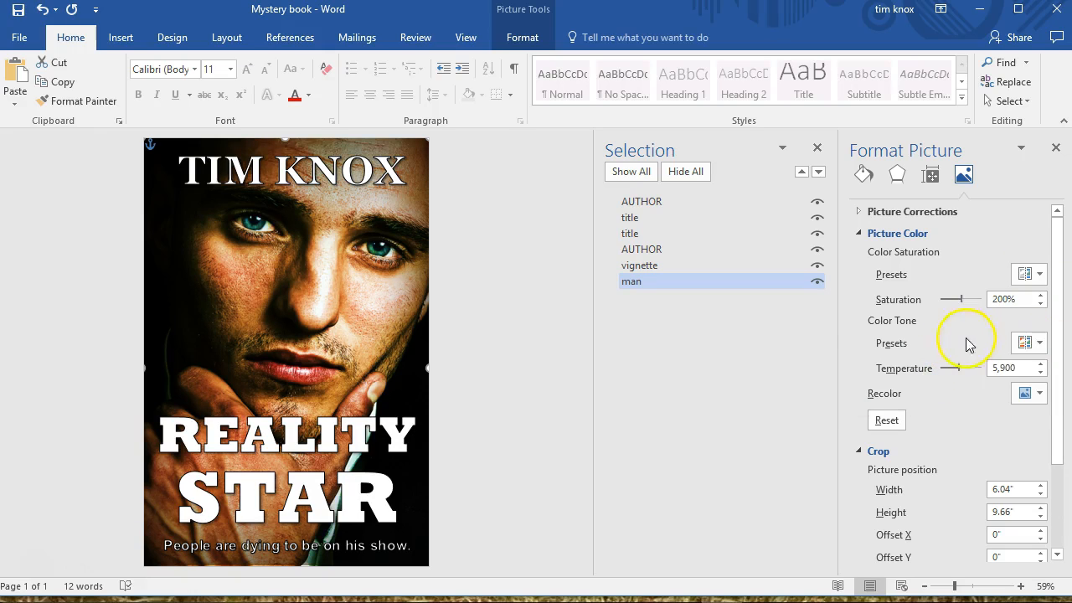
click(1036, 343)
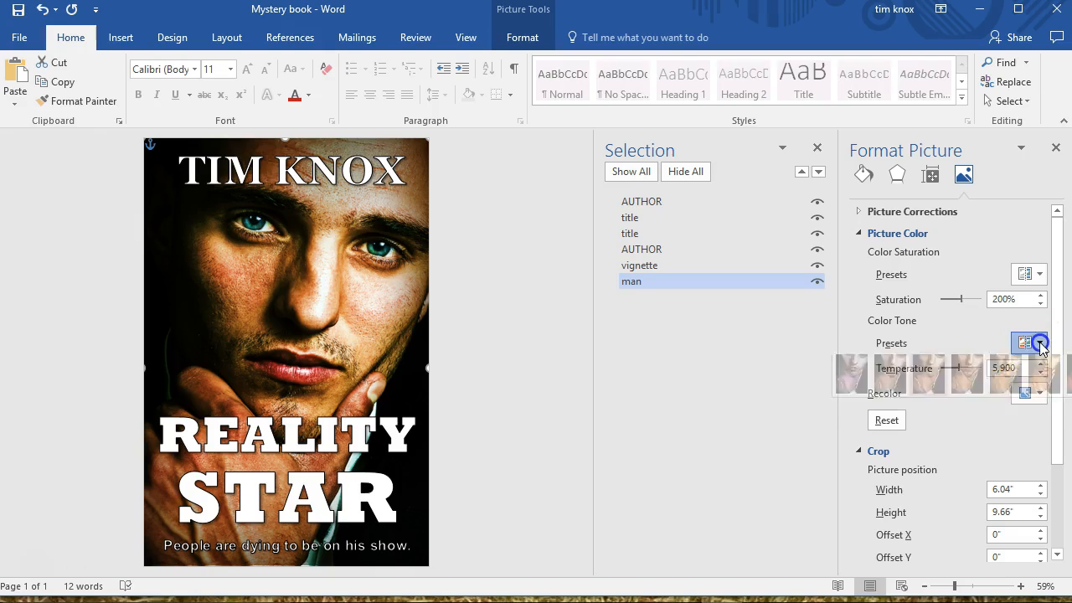
click(874, 381)
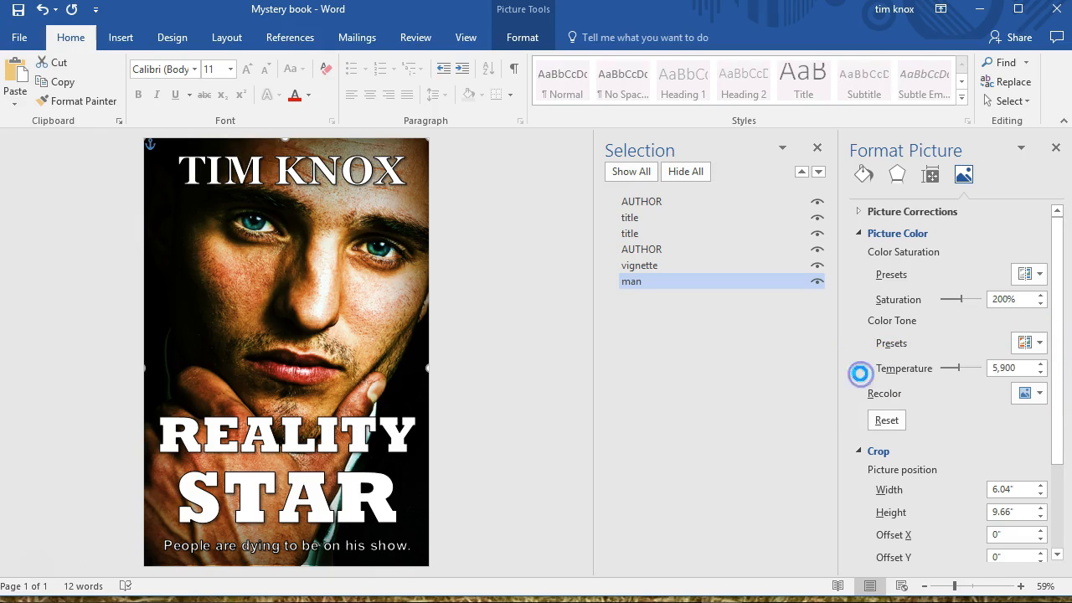
click(1032, 343)
click(1067, 369)
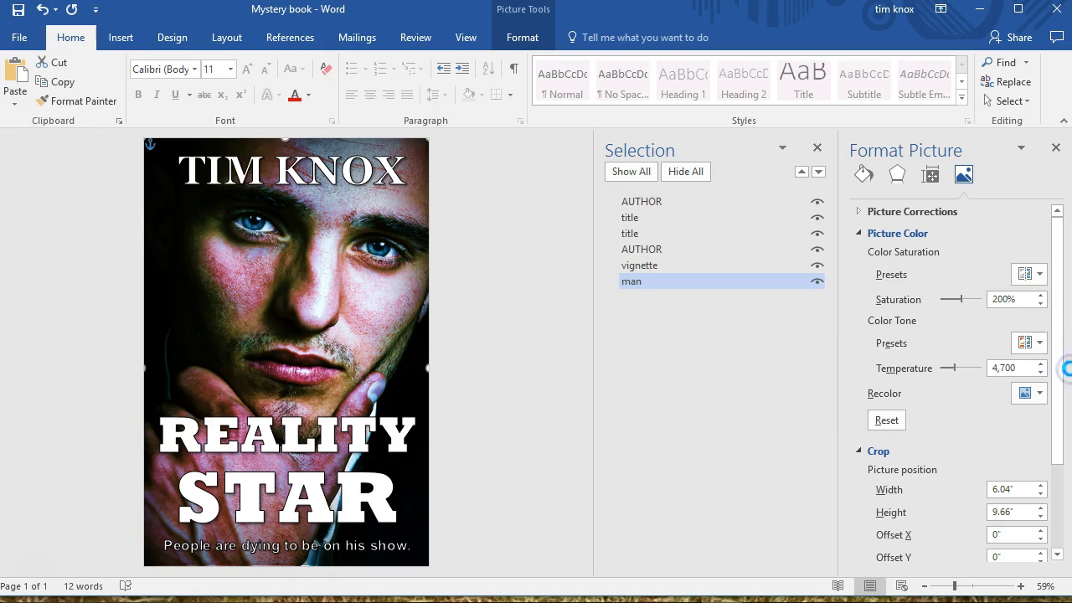
Set the portrait's color tone temperature to 5,900 and collapse the picture color and crop settings
click(1039, 344)
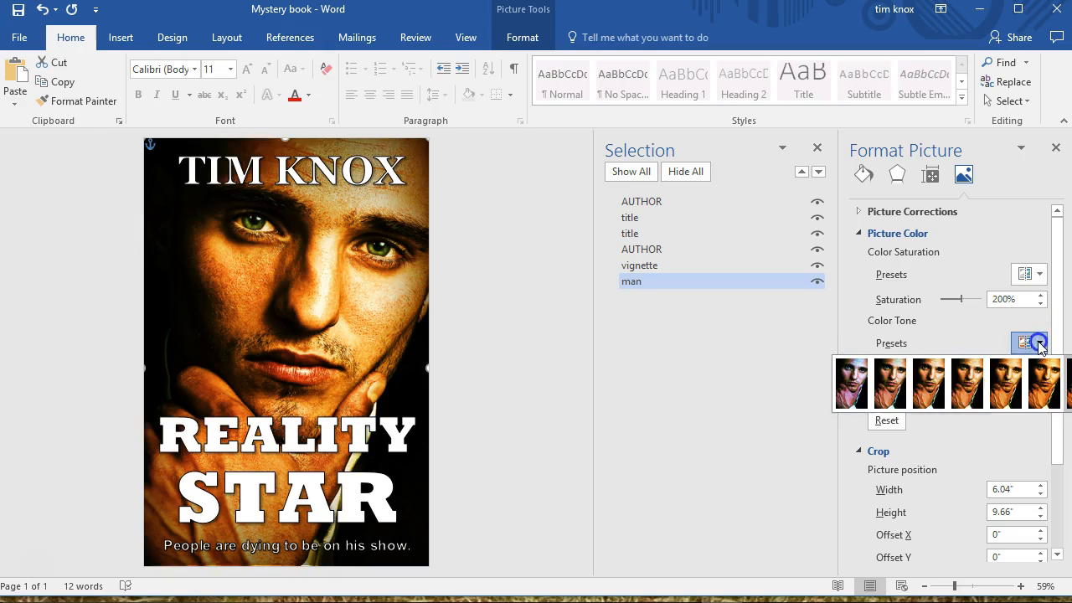
click(934, 385)
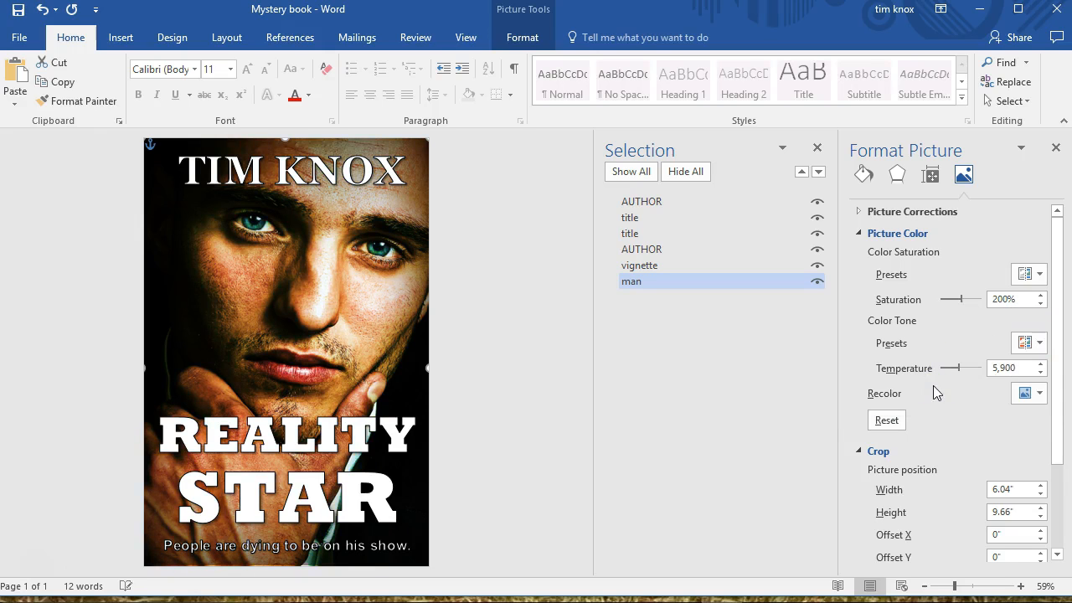
click(708, 389)
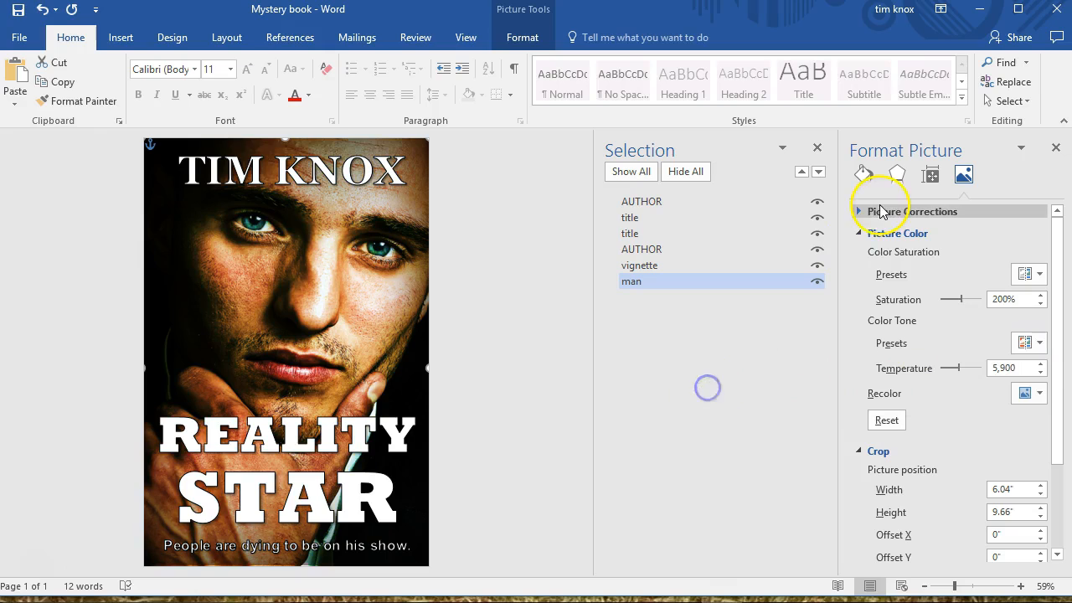
click(858, 233)
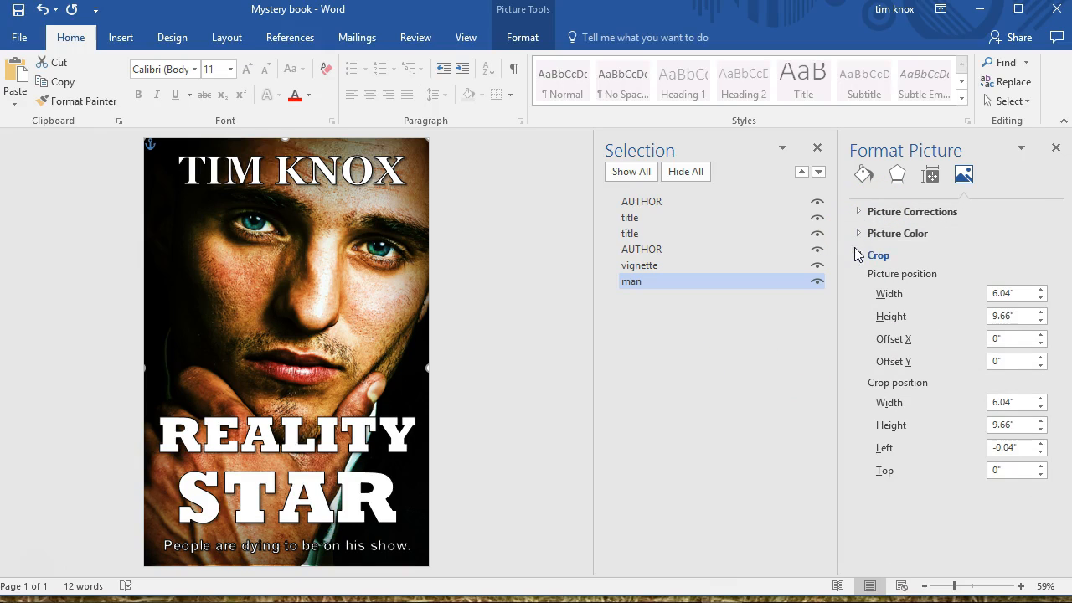
click(858, 256)
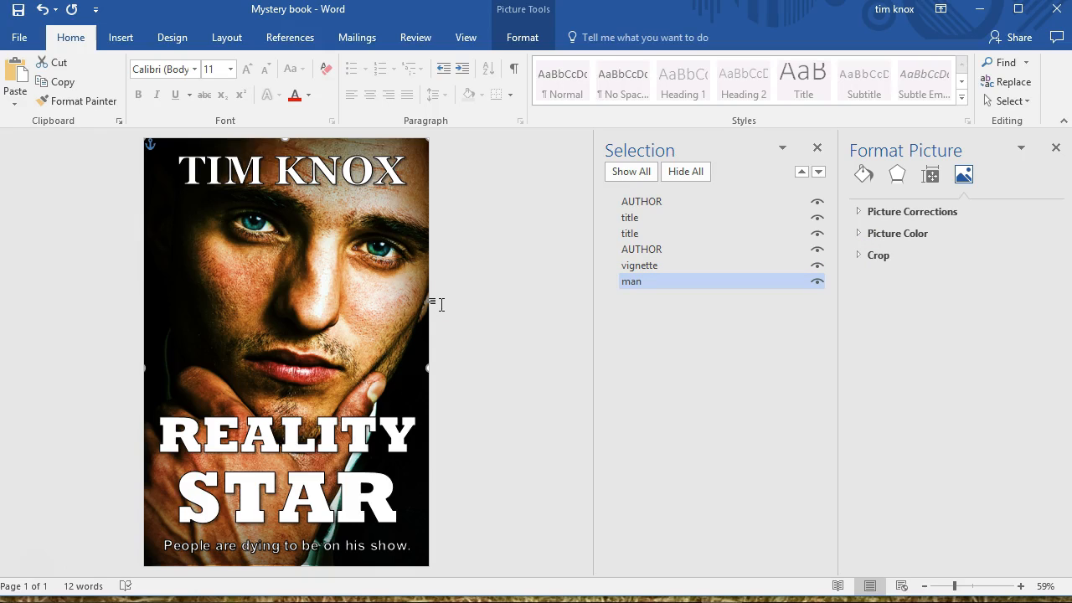
Hide the man portrait while keeping the vignette and all cover text visible
click(407, 303)
click(785, 285)
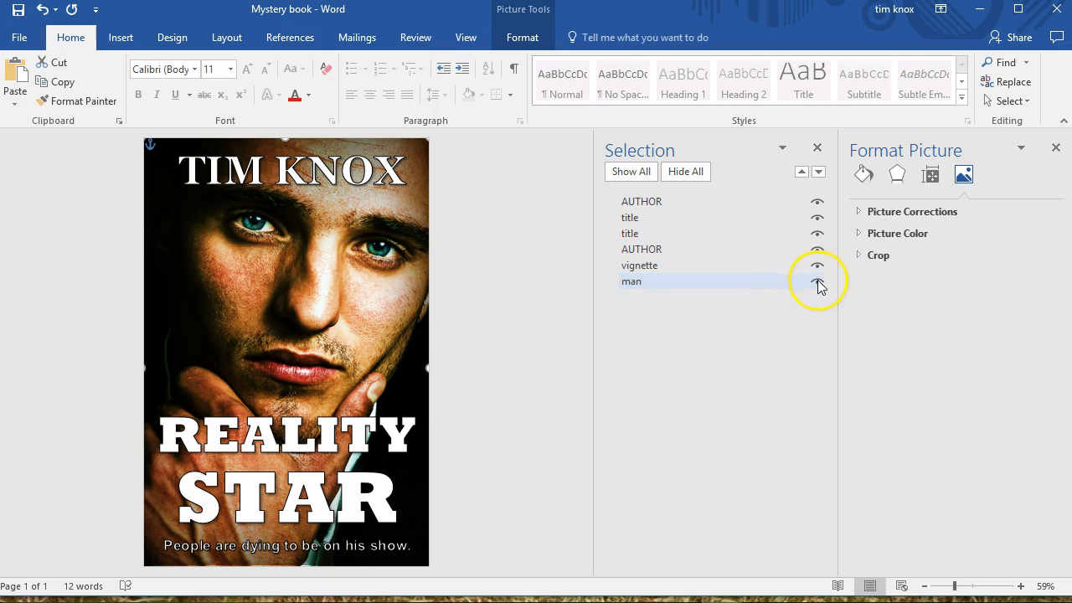
click(818, 282)
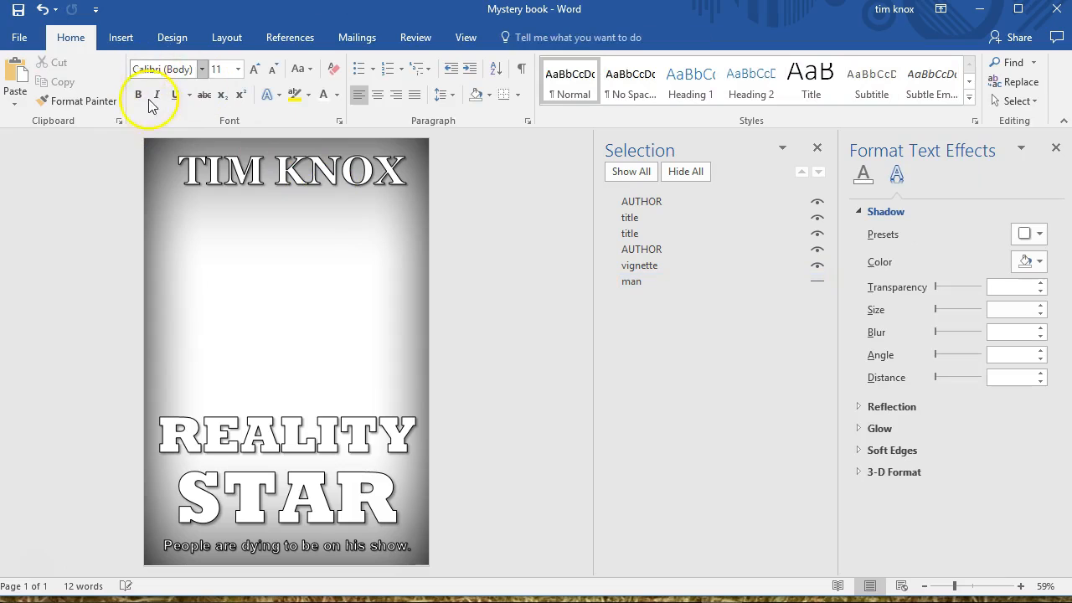
Insert the second portrait of the man and change its text wrapping so it floats on the page
click(119, 37)
click(149, 77)
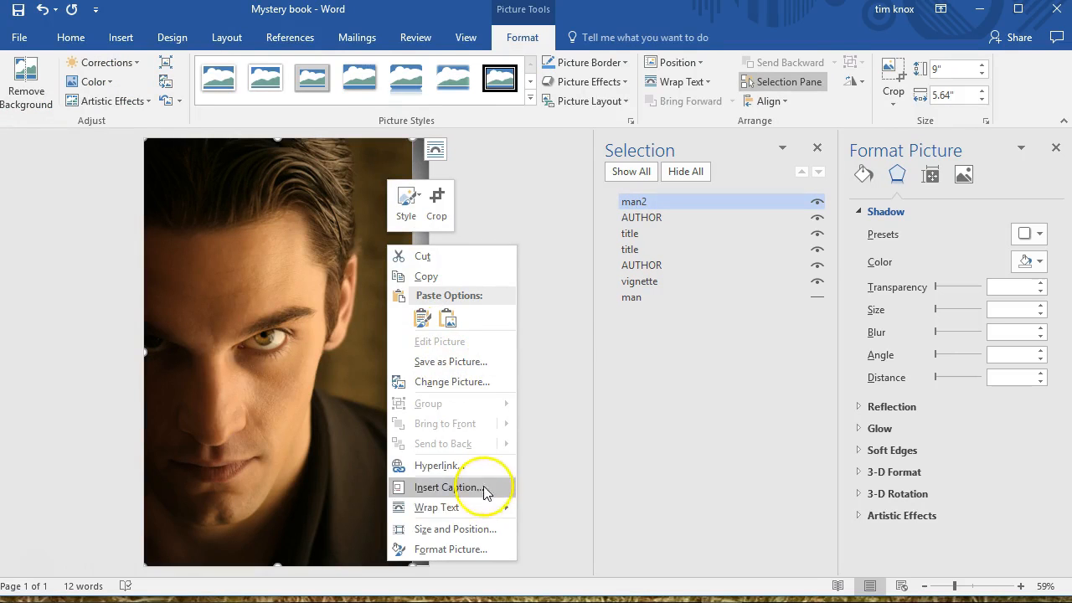
mouse_move(484, 506)
click(601, 462)
Send the man2 portrait to the back, behind the vignette and all cover text
click(772, 203)
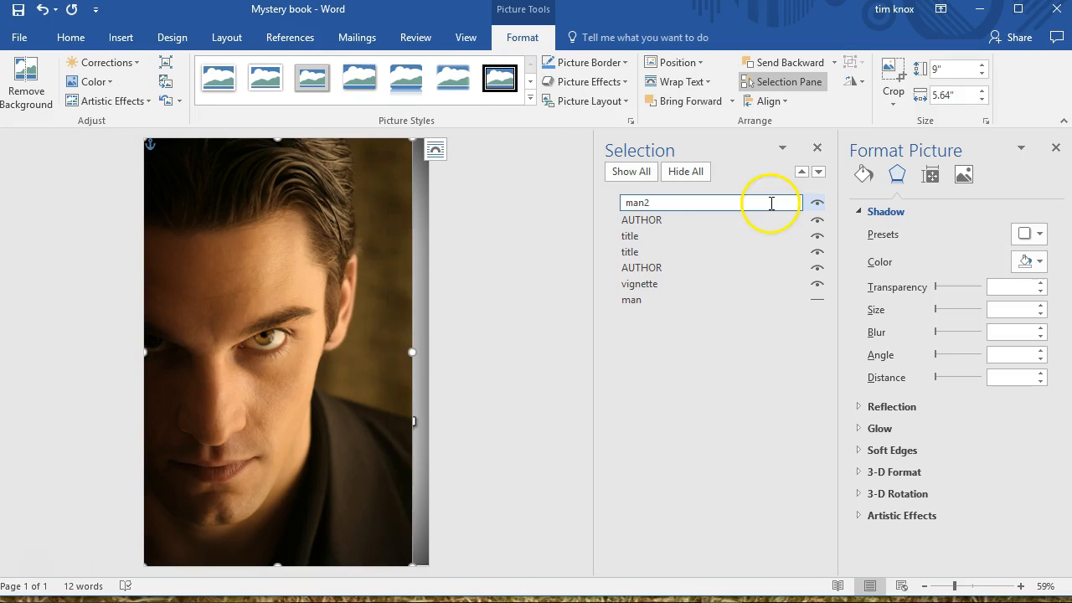
click(393, 312)
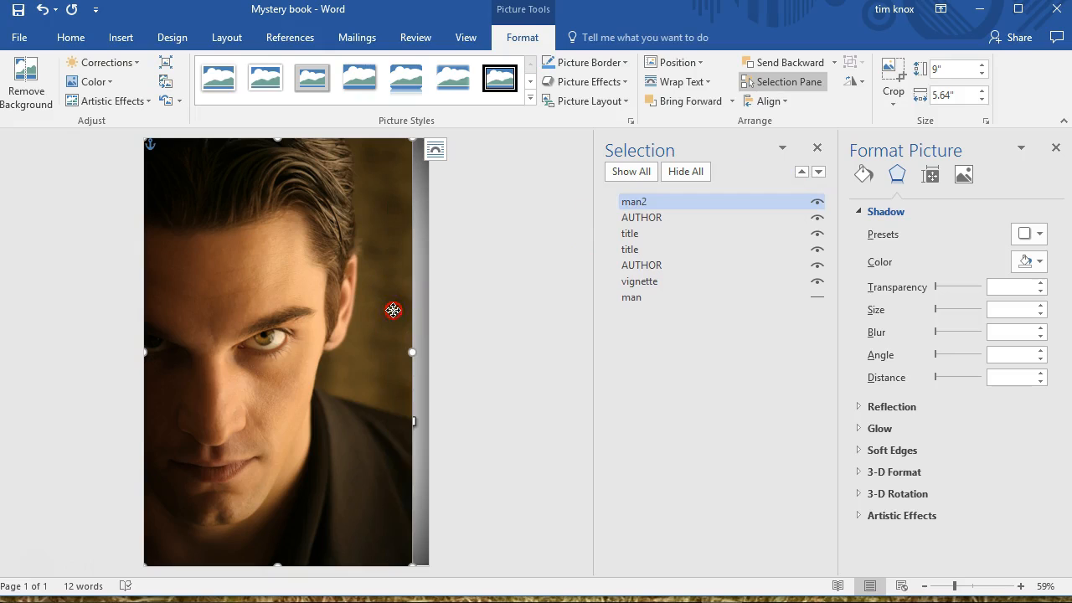
right_click(394, 313)
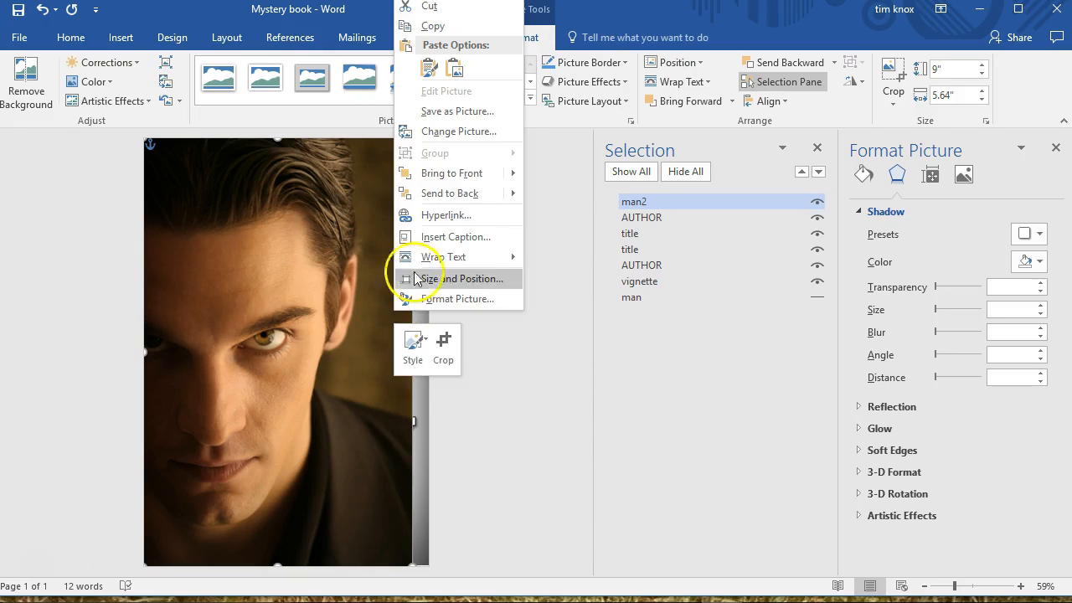
mouse_move(492, 189)
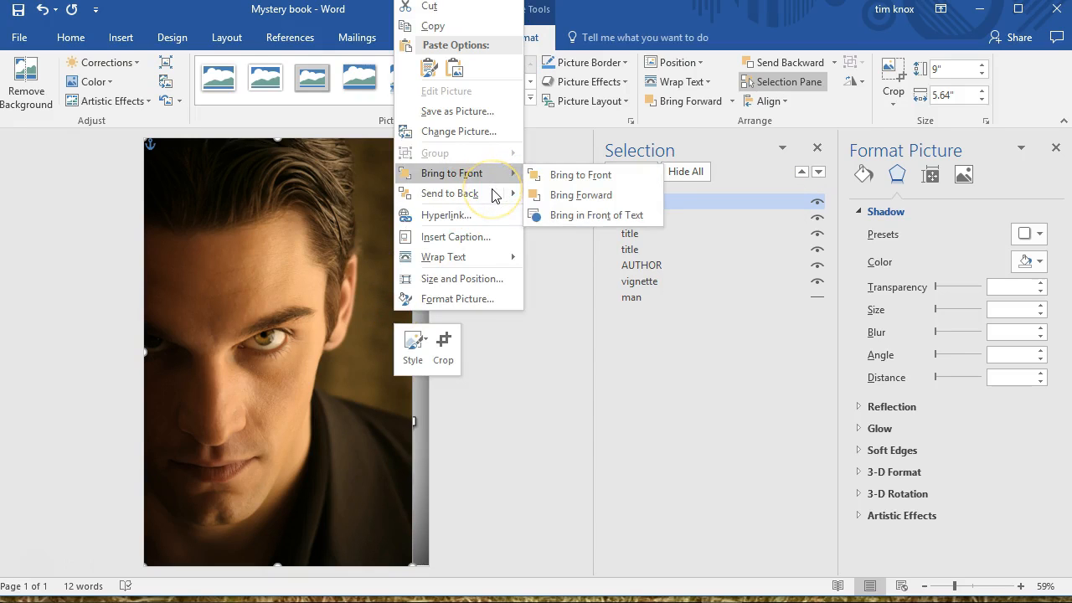
click(550, 196)
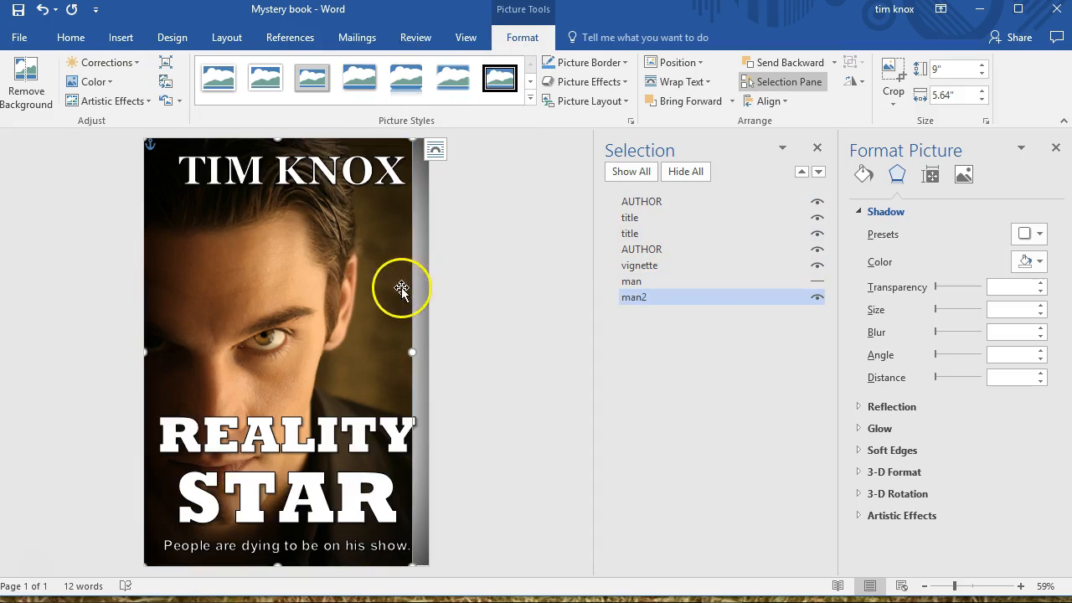
Hide the vignette and enlarge the man2 portrait to 6" wide by 9.58" high so it fills the cover
drag(384, 288, 402, 287)
click(710, 298)
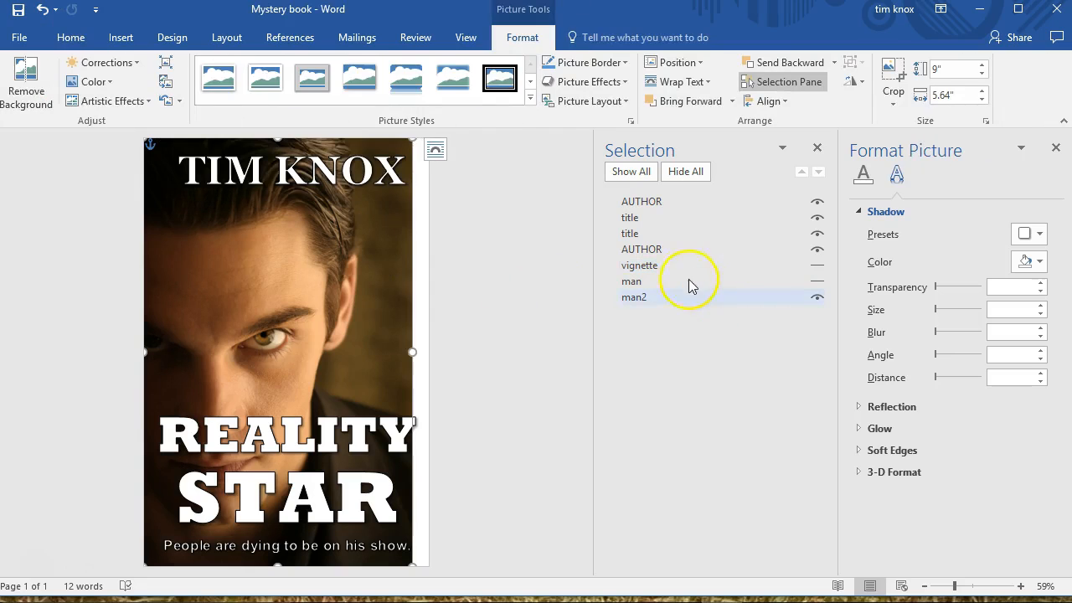
mouse_move(321, 306)
mouse_down()
mouse_move(376, 309)
mouse_move(296, 311)
mouse_move(328, 311)
mouse_up()
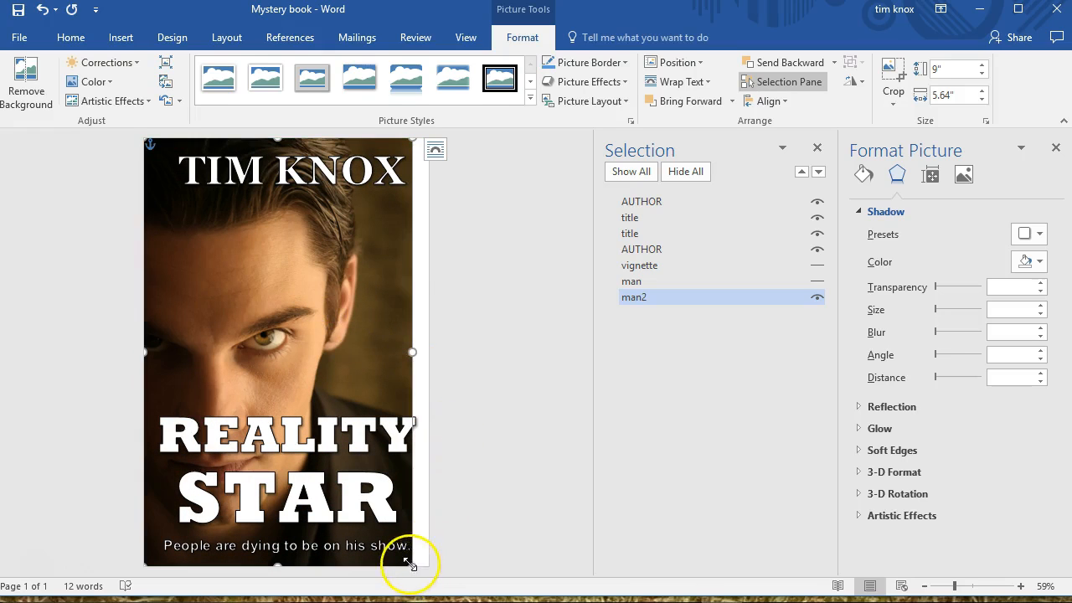
drag(427, 571, 438, 572)
click(281, 285)
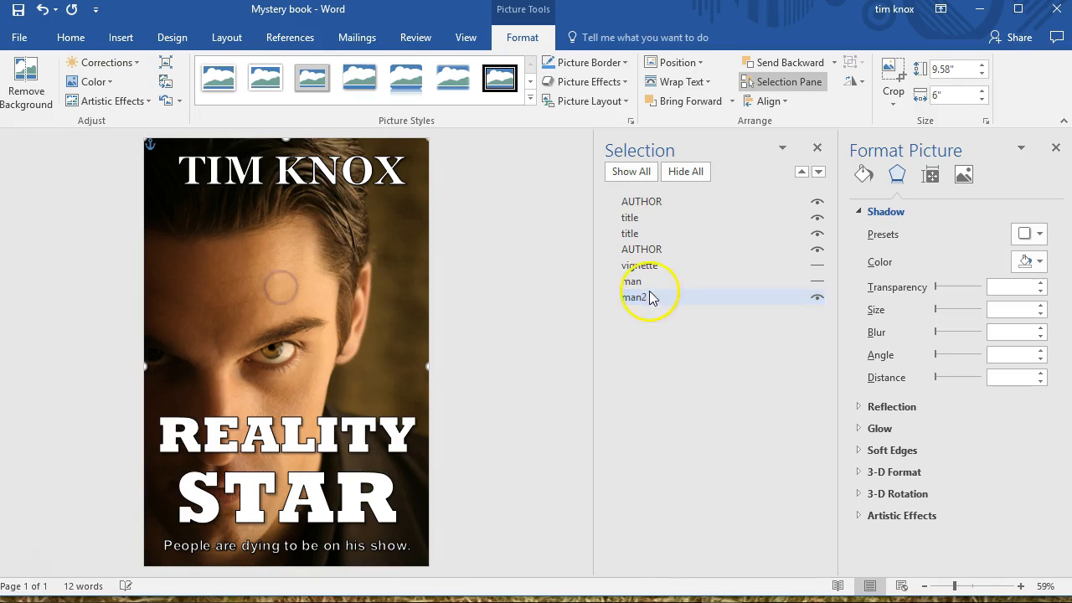
Show the vignette again over the enlarged man2 portrait
click(817, 264)
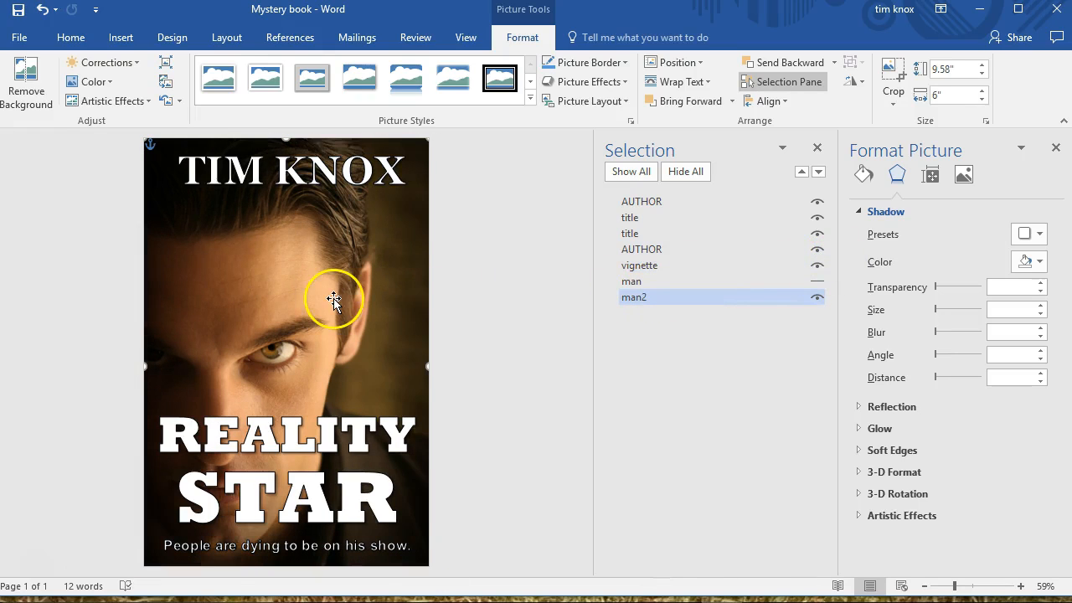
mouse_move(223, 318)
mouse_down()
mouse_move(239, 296)
mouse_move(219, 331)
mouse_up()
click(219, 330)
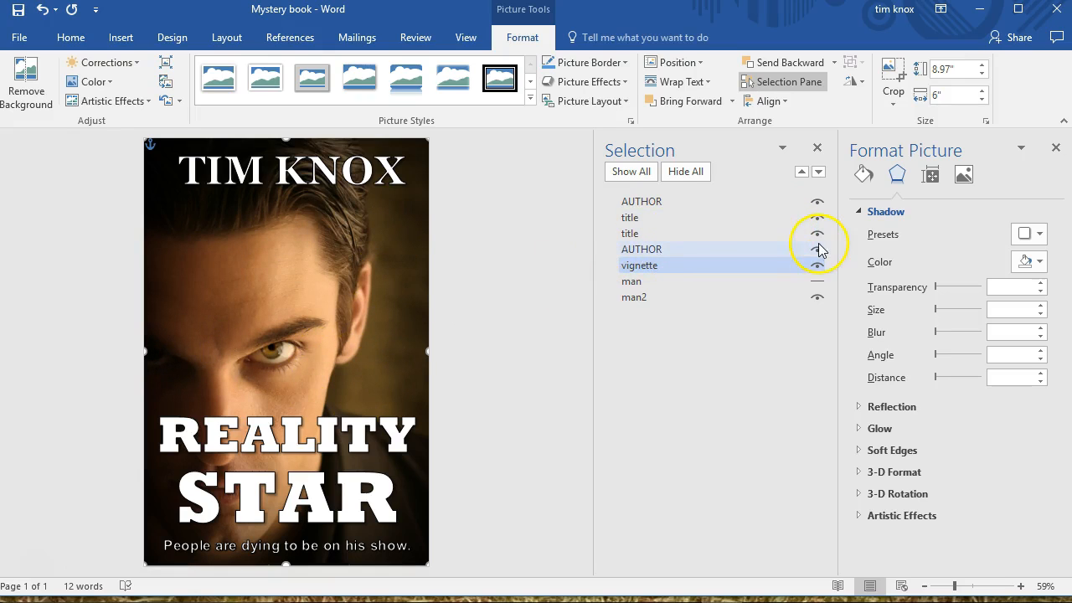
click(748, 199)
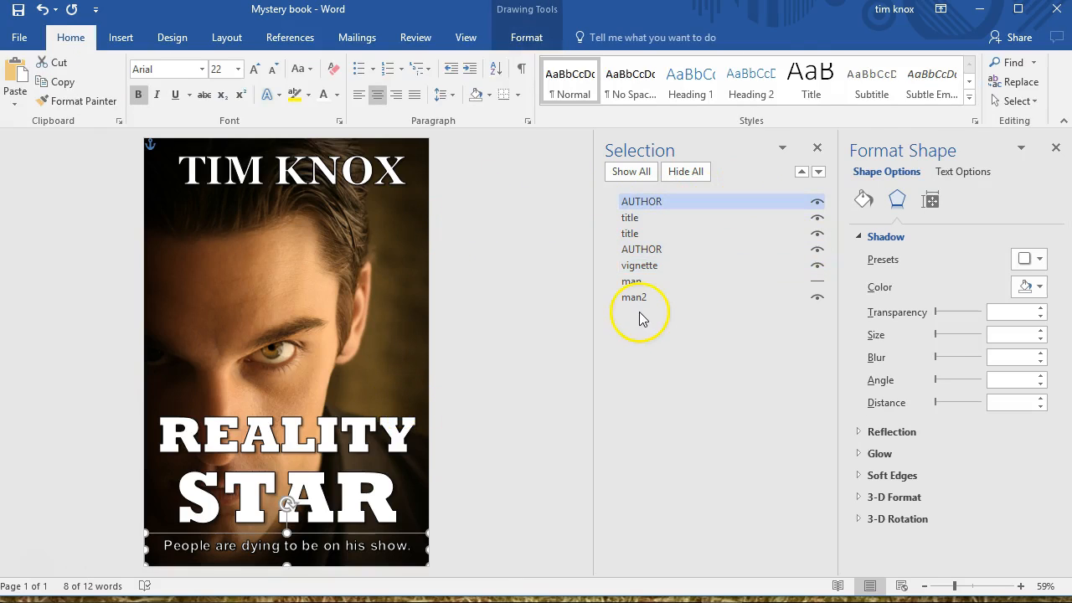
Move the author name down from the top of the cover to the middle, over the man's eyes
click(362, 176)
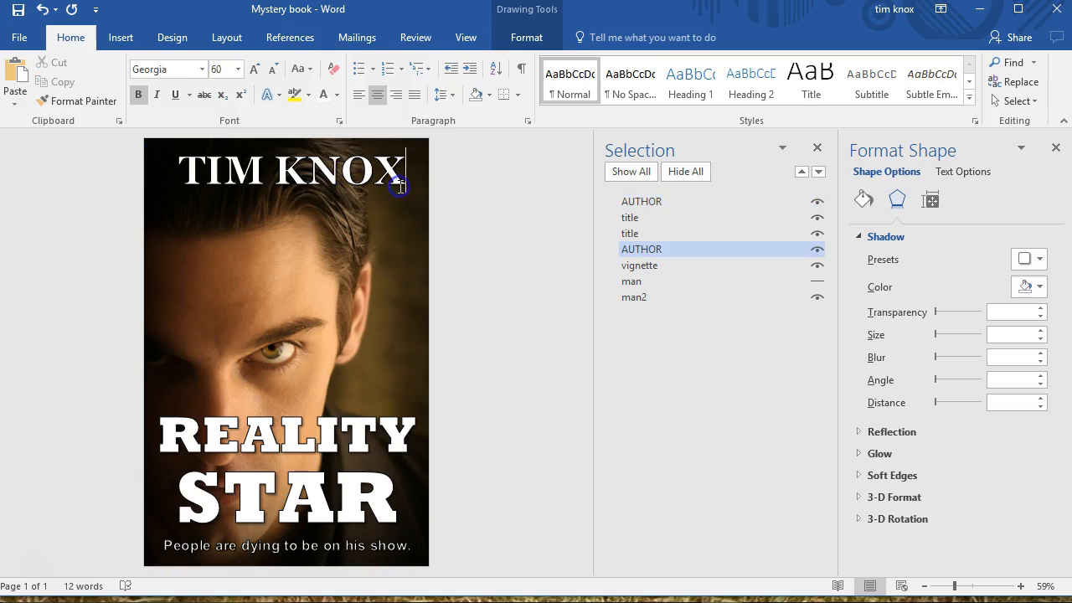
triple_click(339, 191)
drag(329, 199, 347, 379)
Move "REALITY" to the top of the cover and place "STAR" directly beneath it
click(322, 421)
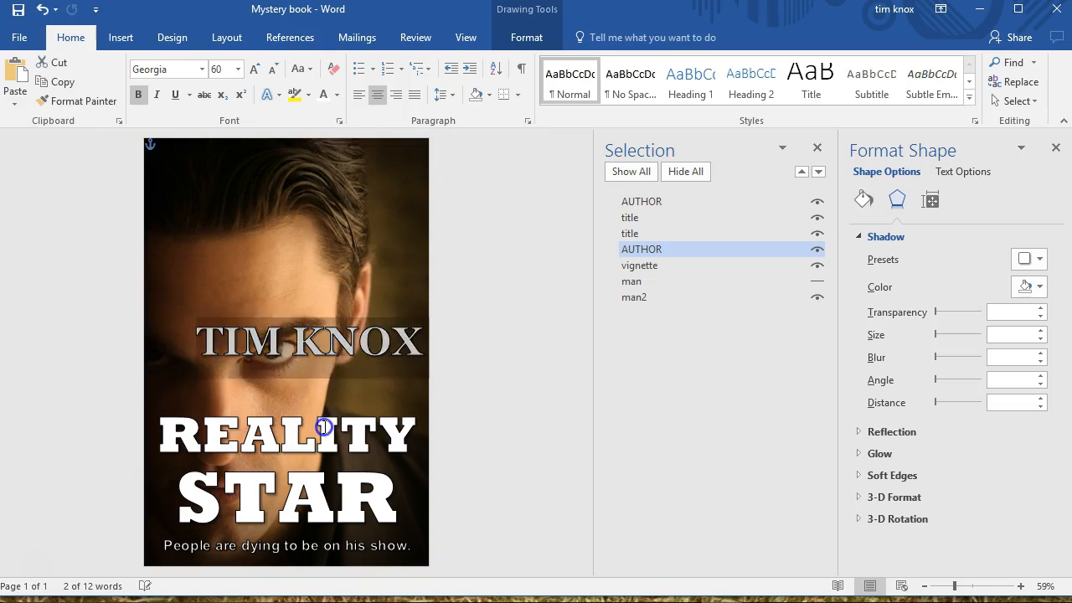
click(283, 401)
drag(317, 400, 310, 148)
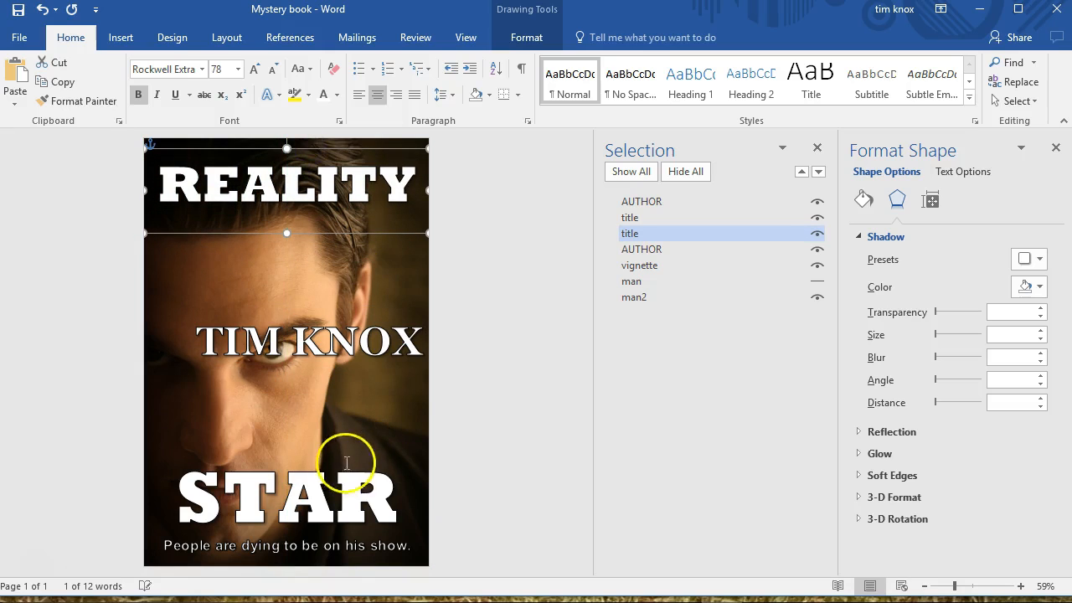
click(335, 462)
drag(331, 449, 324, 192)
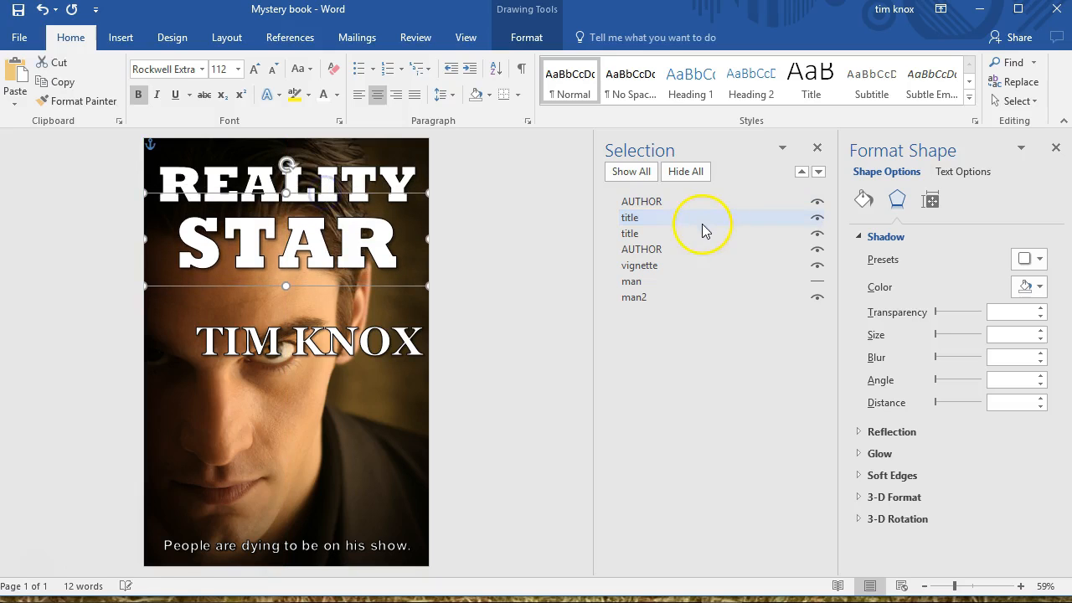
Move the author name to the bottom of the cover and hide it to expose the tagline
click(360, 361)
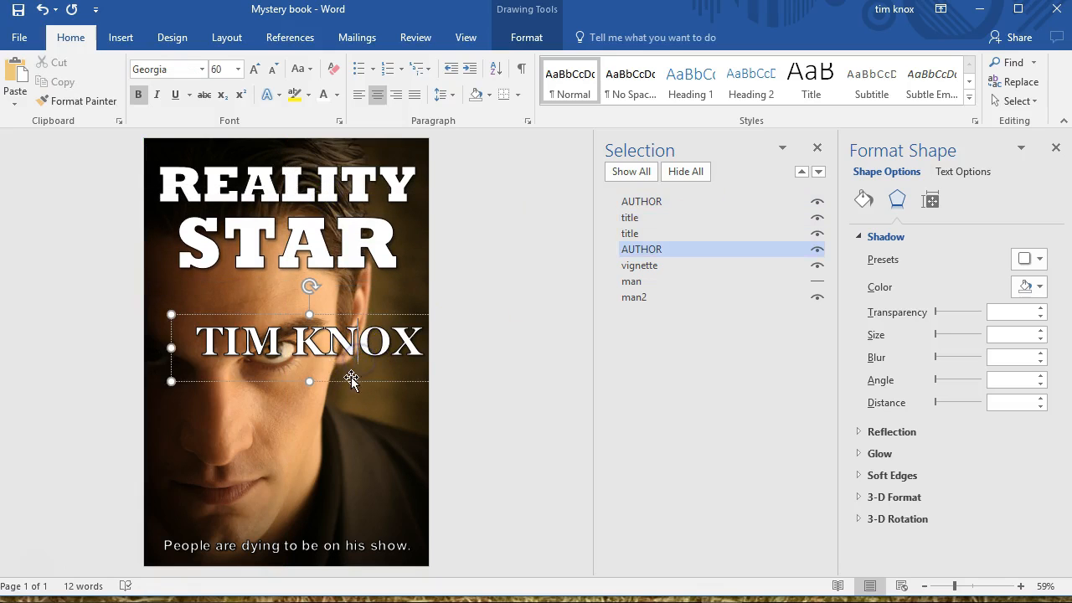
drag(349, 380, 312, 570)
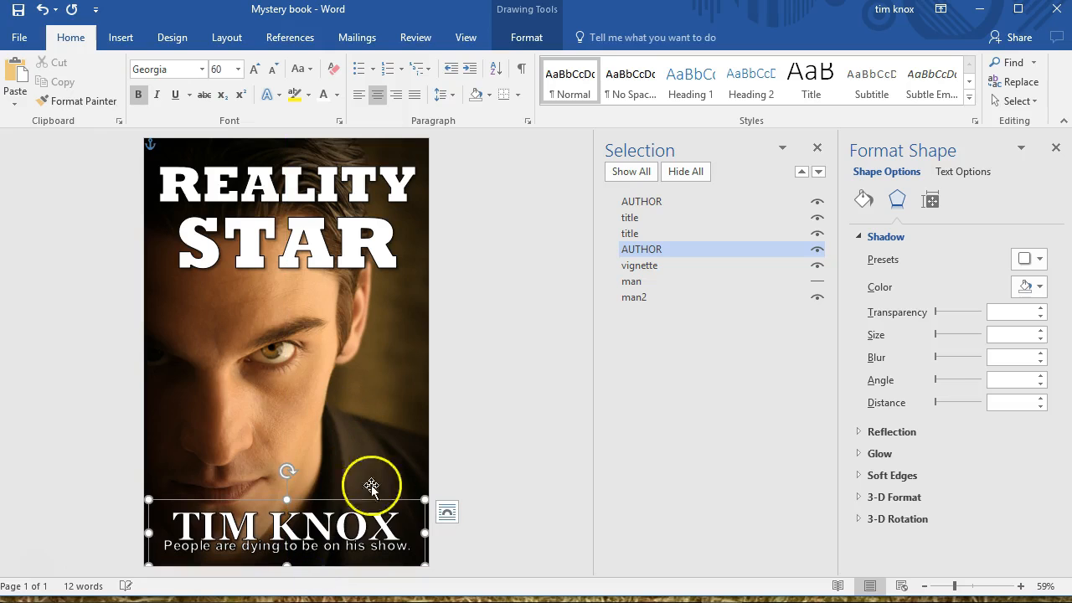
click(818, 252)
Move the tagline "People are dying to be on his show." to the top edge, above "REALITY"
click(347, 553)
drag(324, 535, 319, 310)
drag(317, 229, 326, 139)
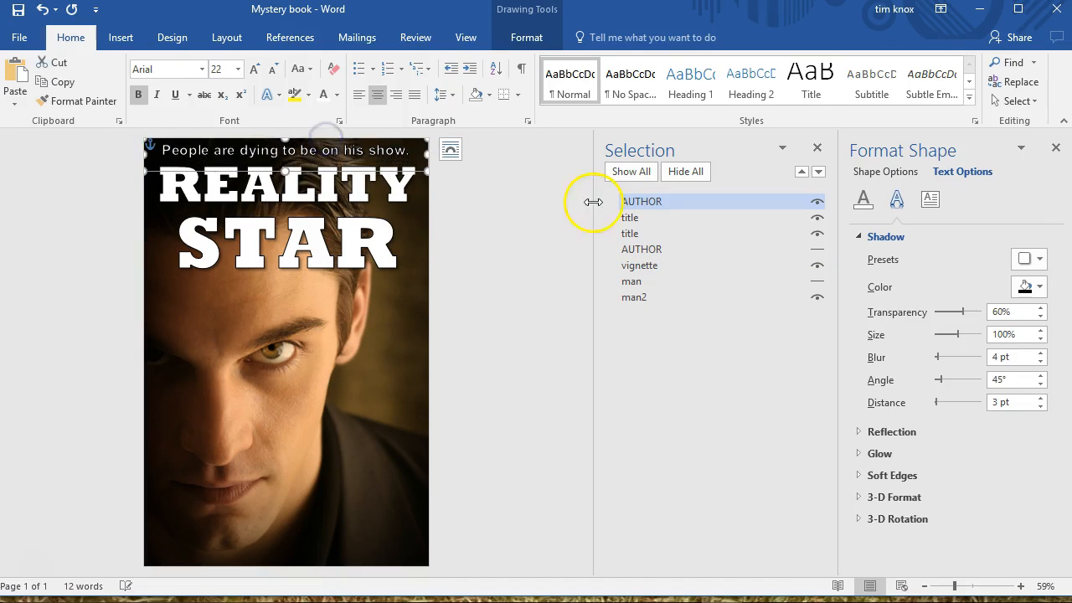
Show the author name again and fine-tune its position at the bottom of the cover
click(817, 249)
click(295, 543)
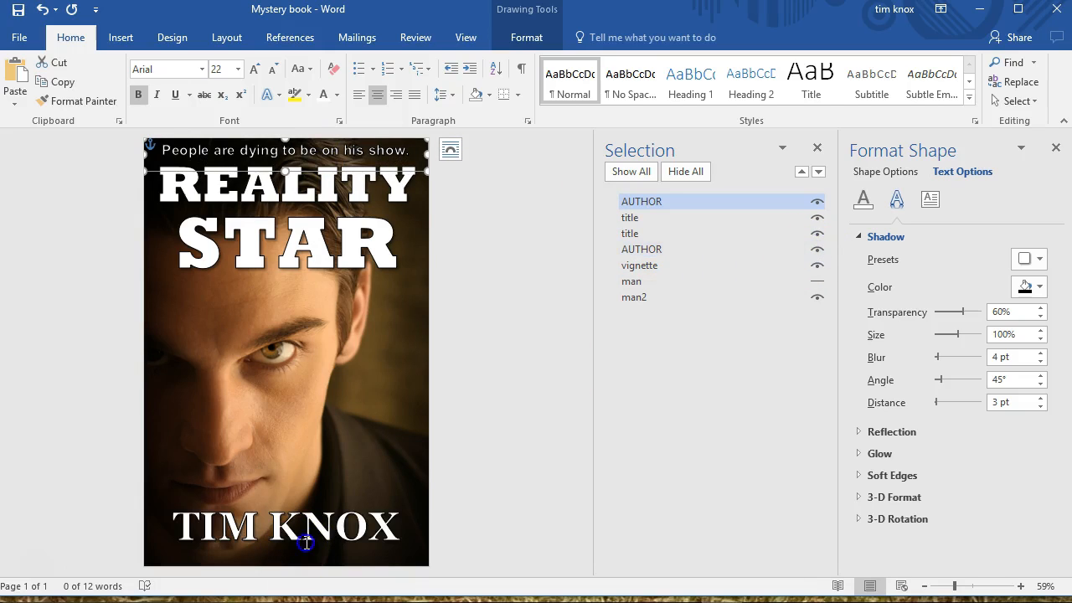
click(315, 501)
drag(319, 501, 324, 508)
click(489, 426)
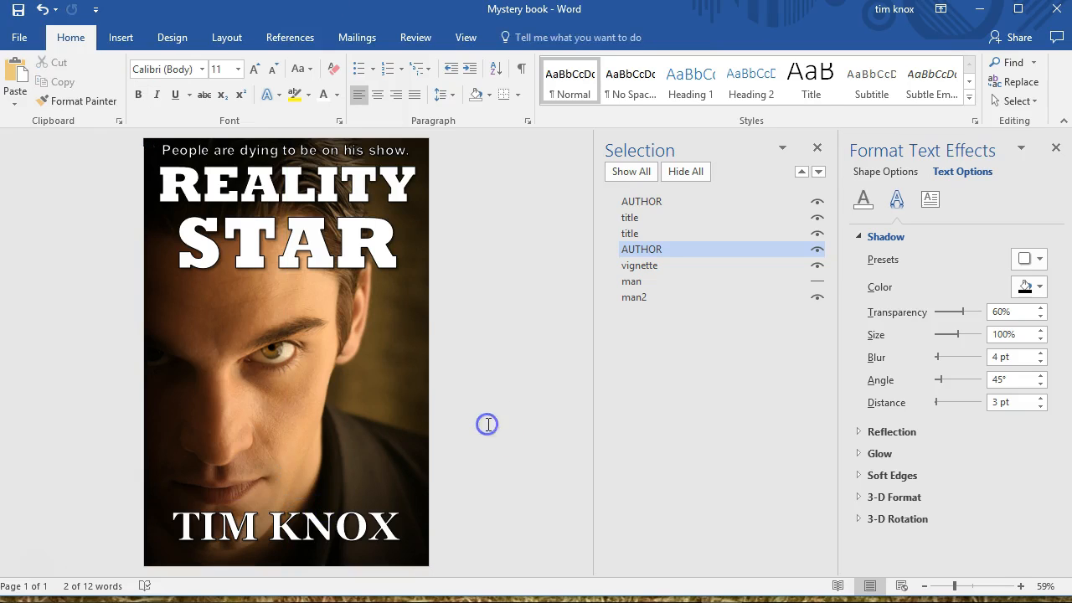